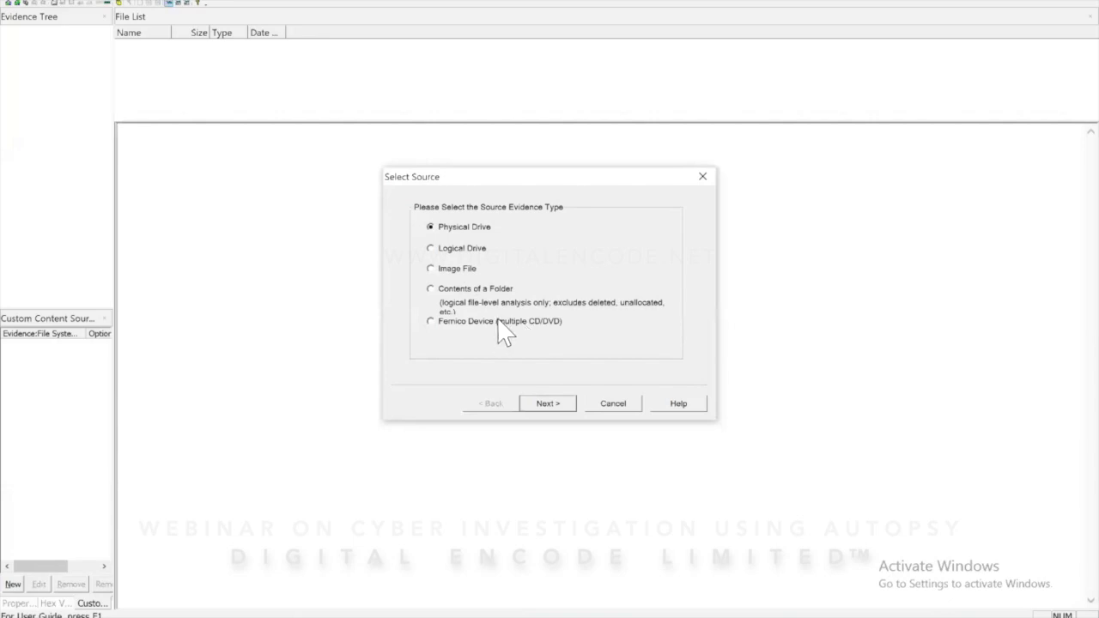
Choose the logical drive F:\ - Data [NTFS] as the source for the disk image.
click(430, 249)
click(549, 404)
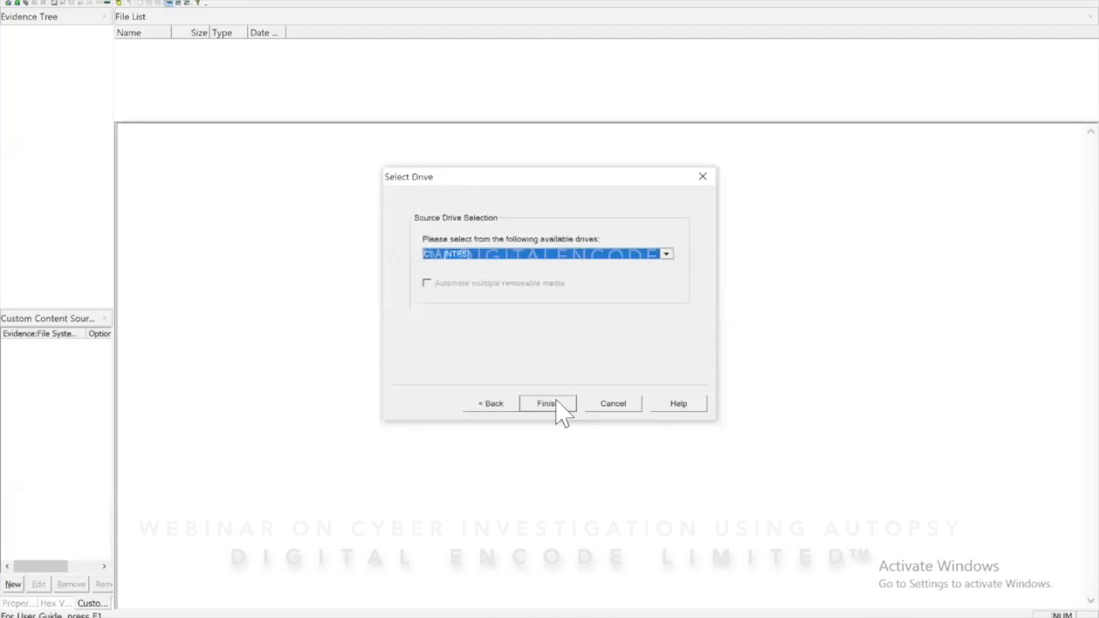
click(667, 255)
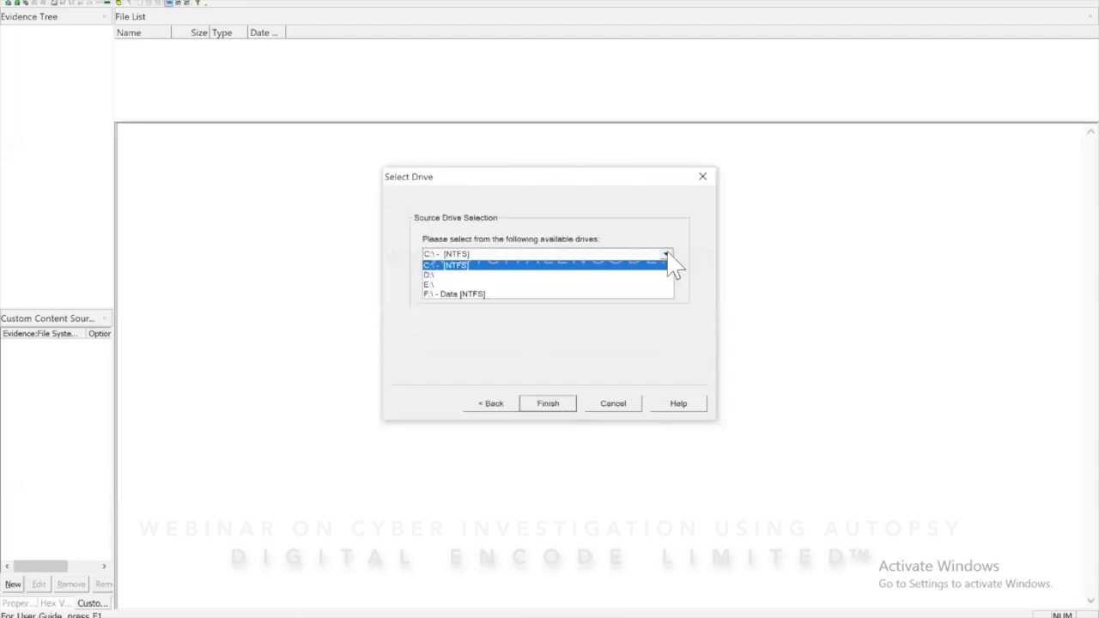
click(606, 295)
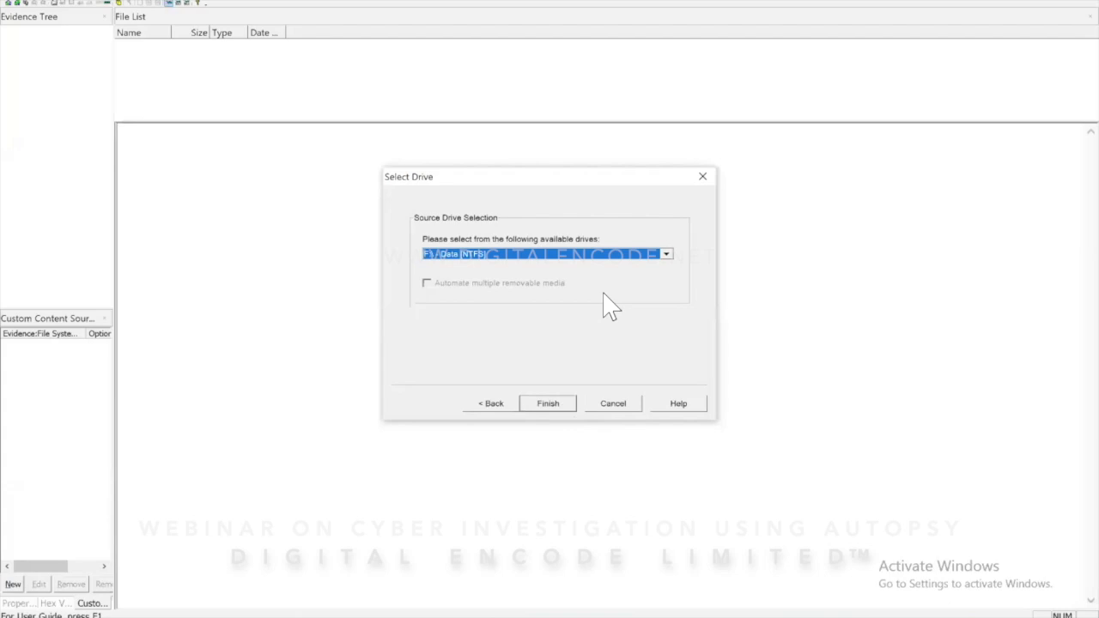
click(552, 405)
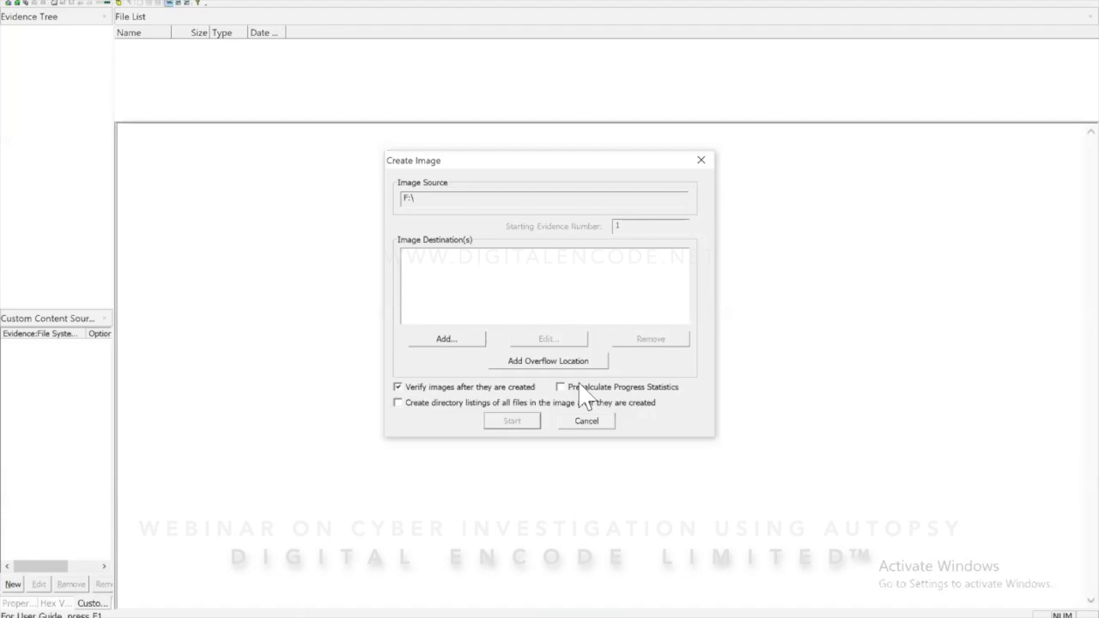
Add an image destination of type E01 and enter 002 as the case number in its evidence information.
click(466, 338)
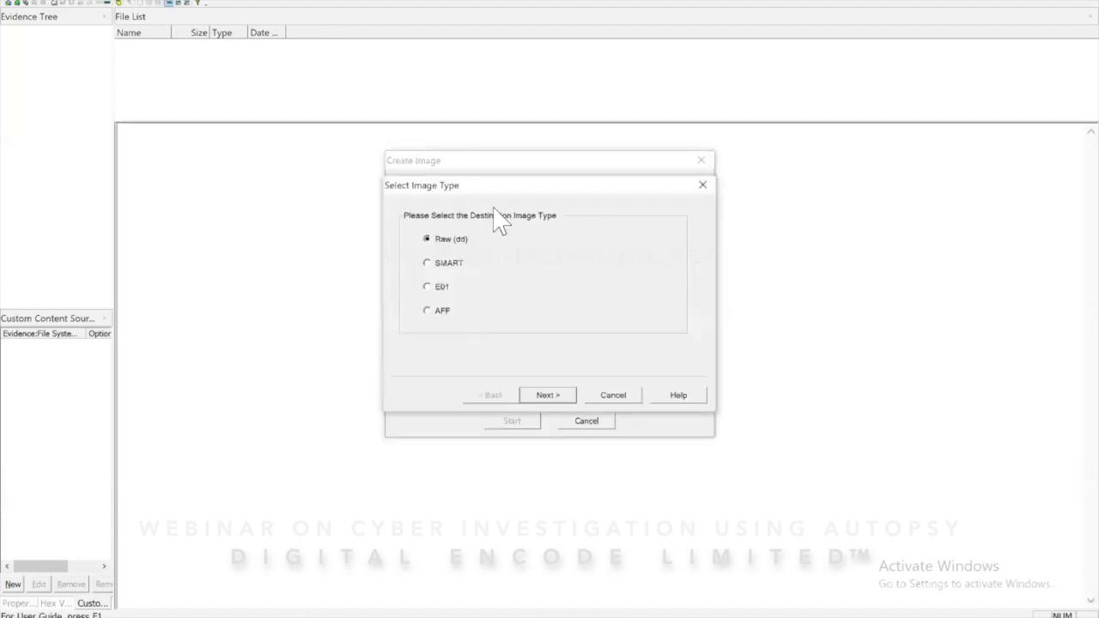
drag(547, 183, 602, 193)
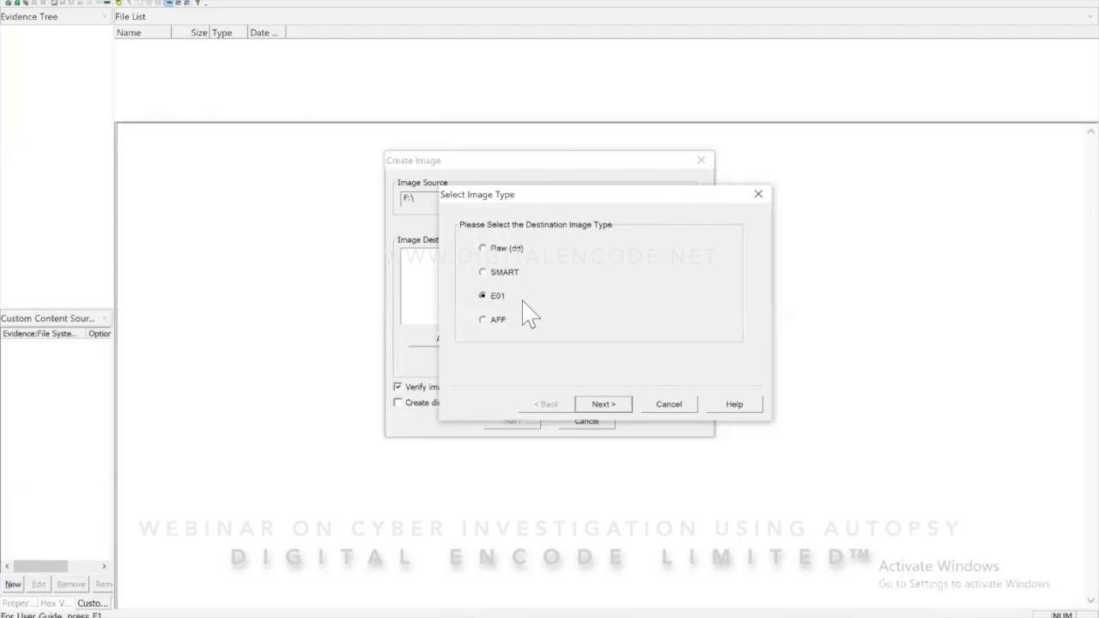
click(604, 404)
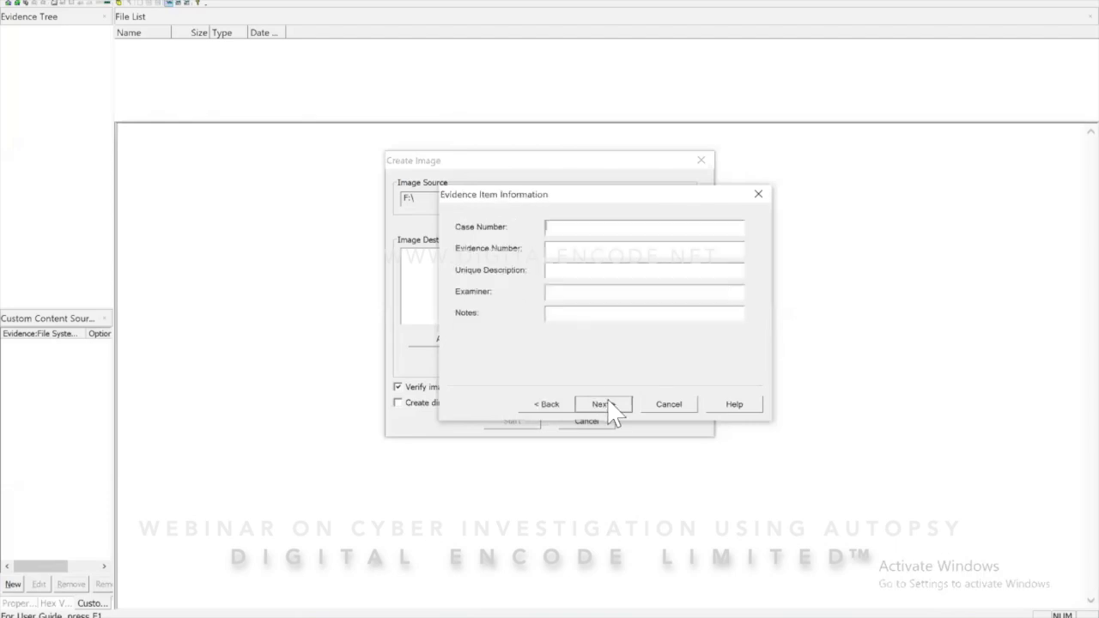
click(571, 228)
text(002)
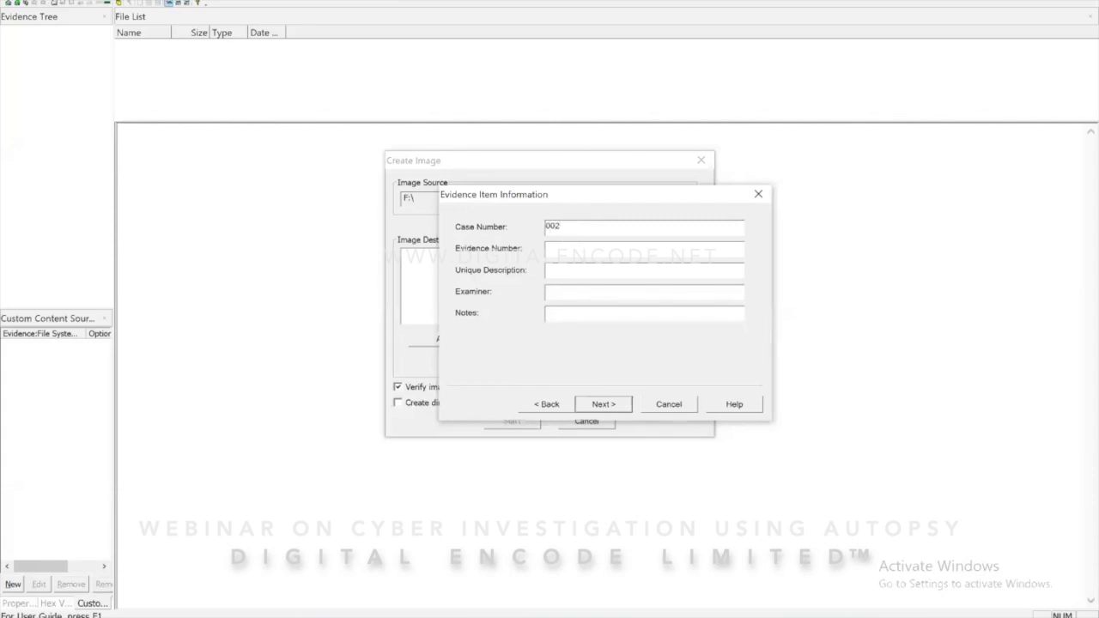
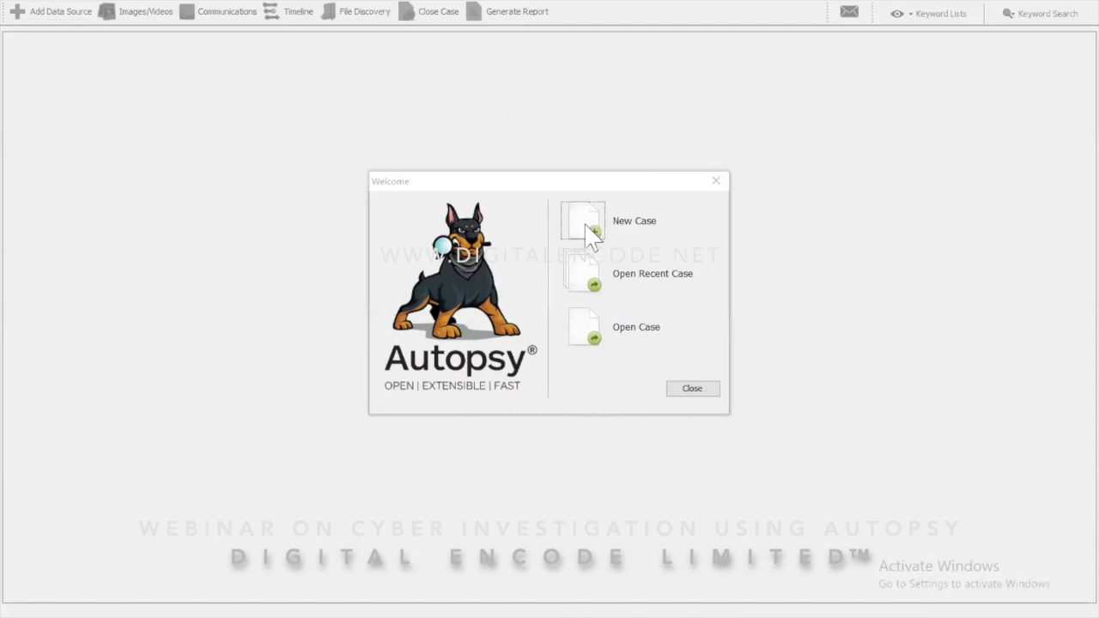
Start a new single-user case named 001 with the Desktop as its base directory and continue to the optional information.
click(592, 232)
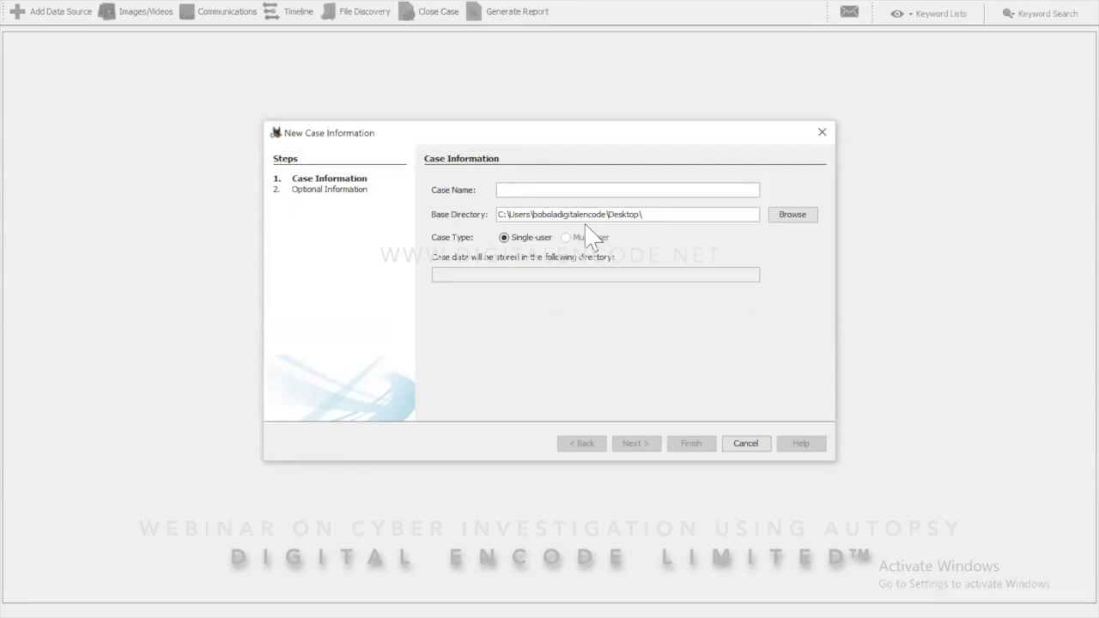
text(001)
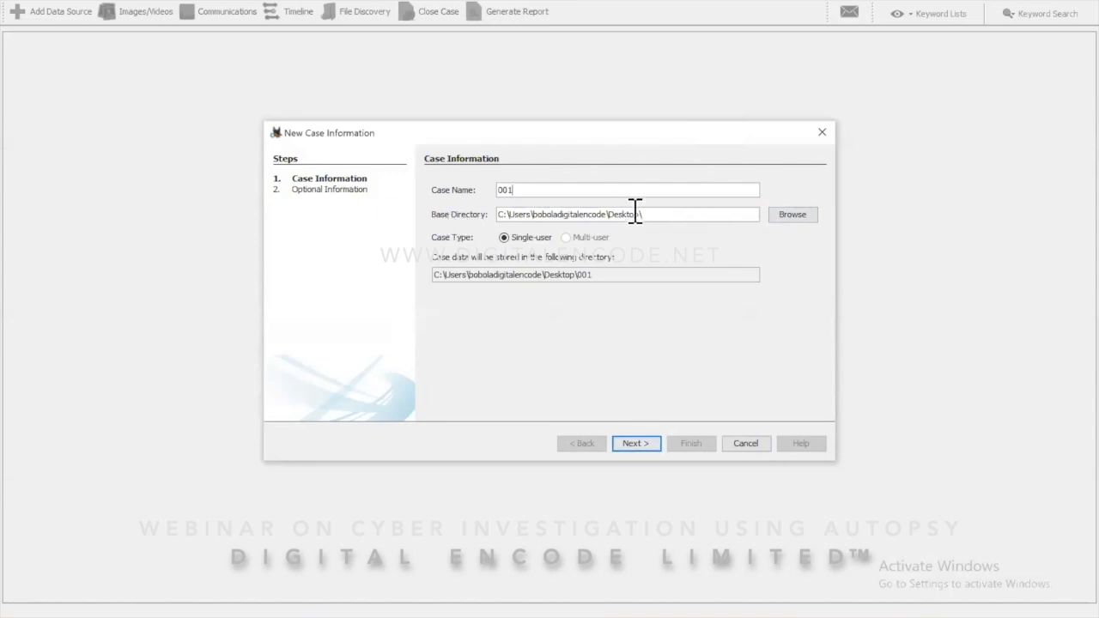
click(792, 214)
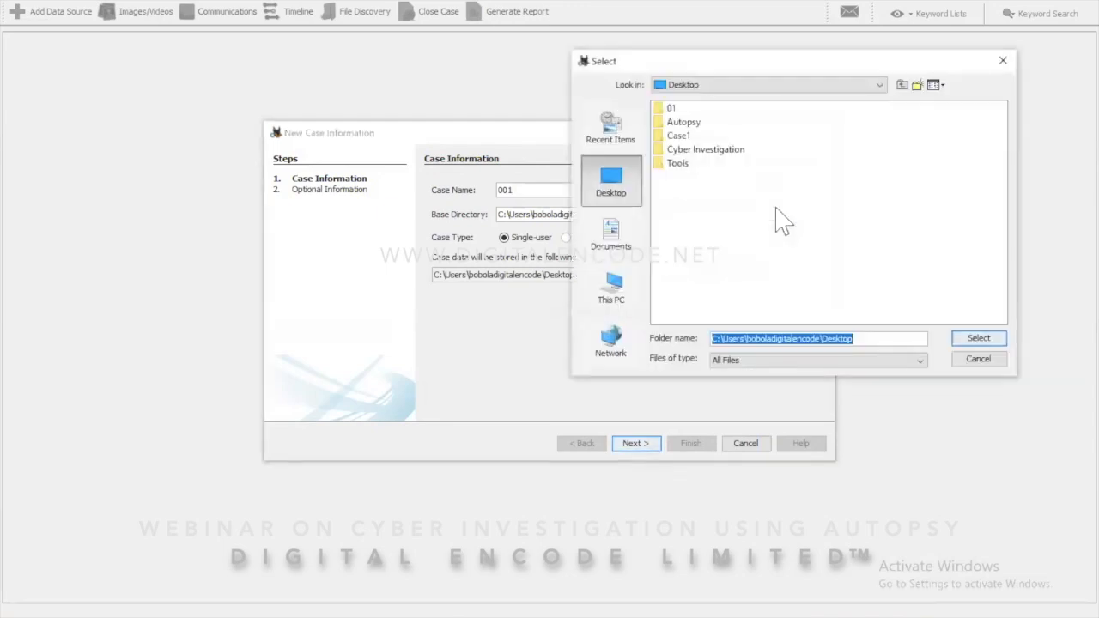
click(620, 197)
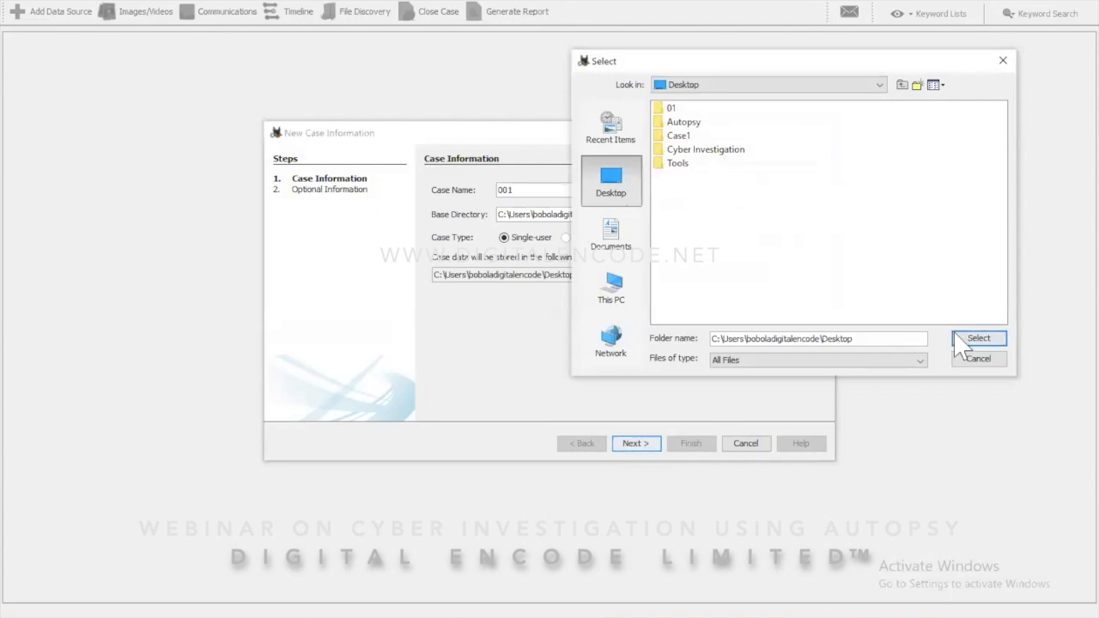
click(977, 339)
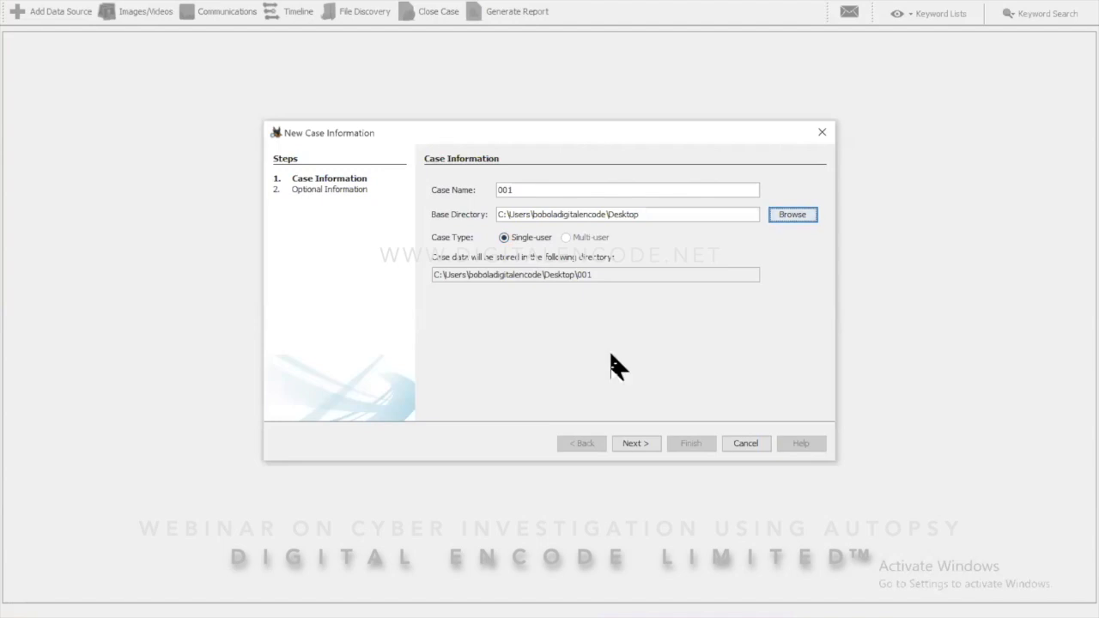
click(636, 443)
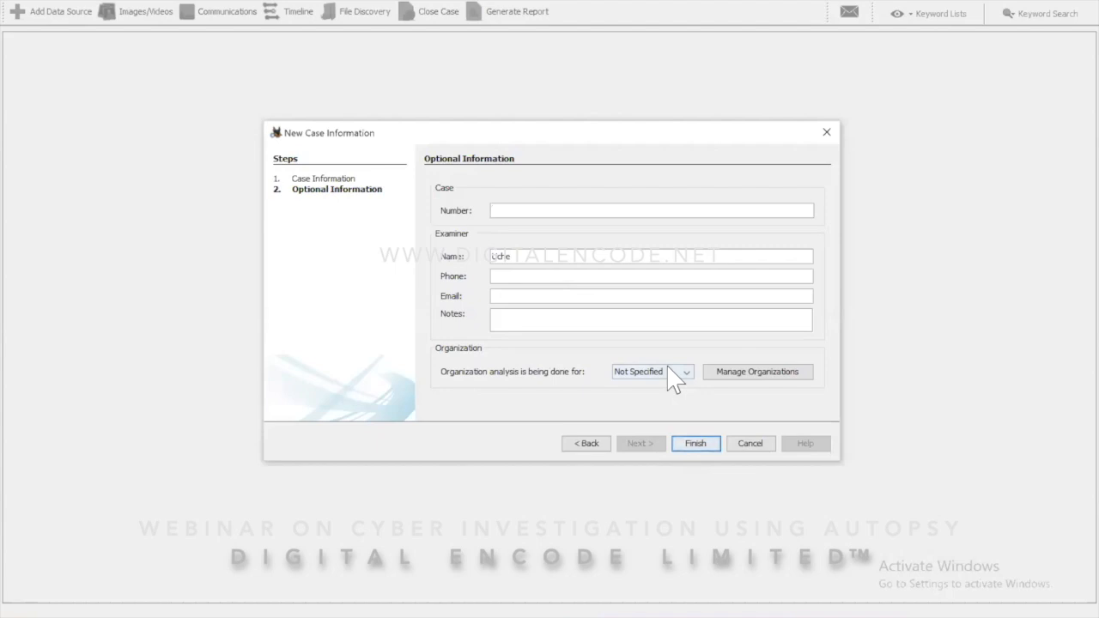
click(735, 383)
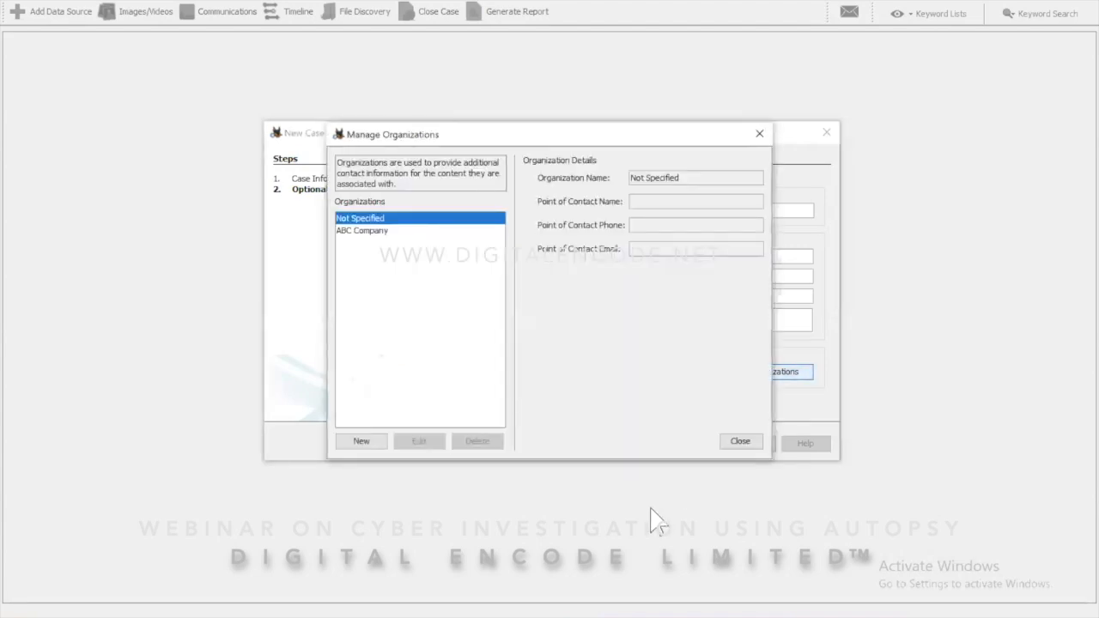
click(360, 443)
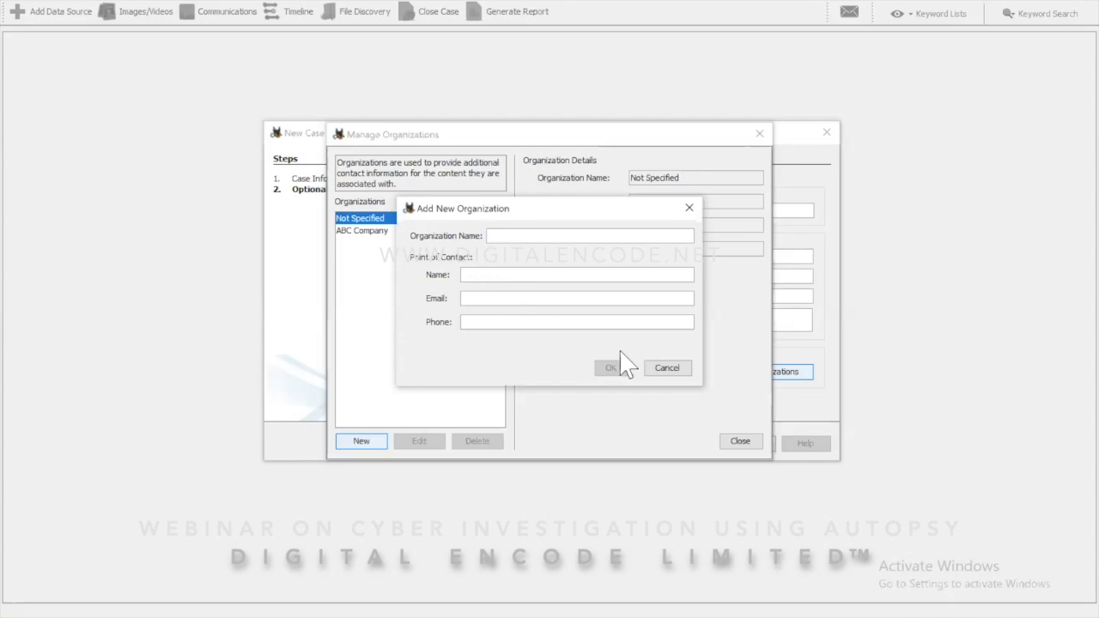
click(665, 369)
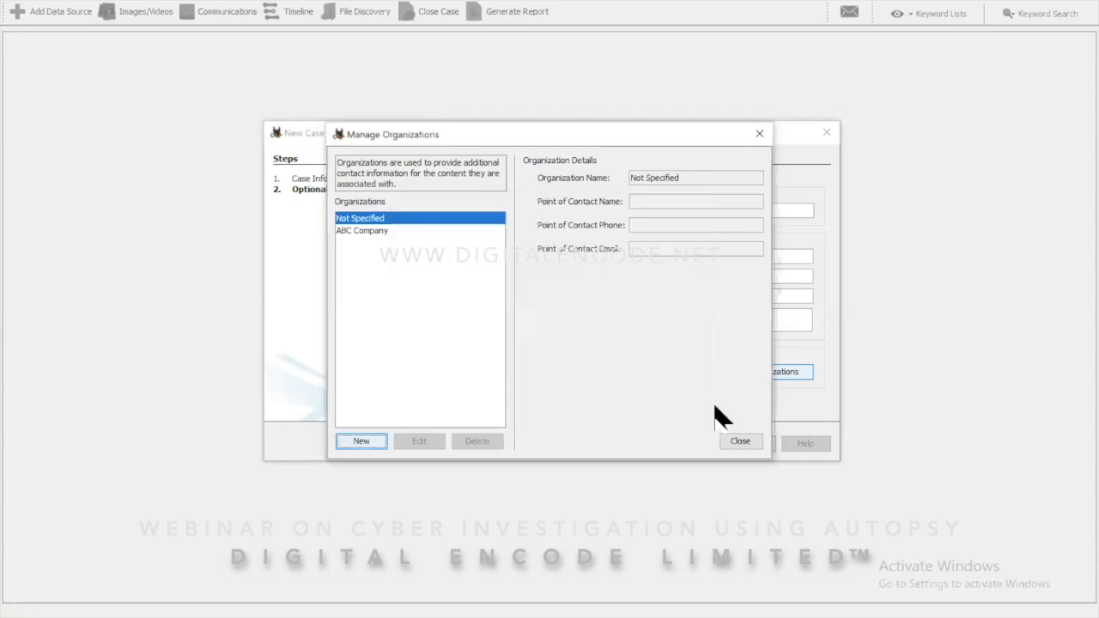
click(746, 440)
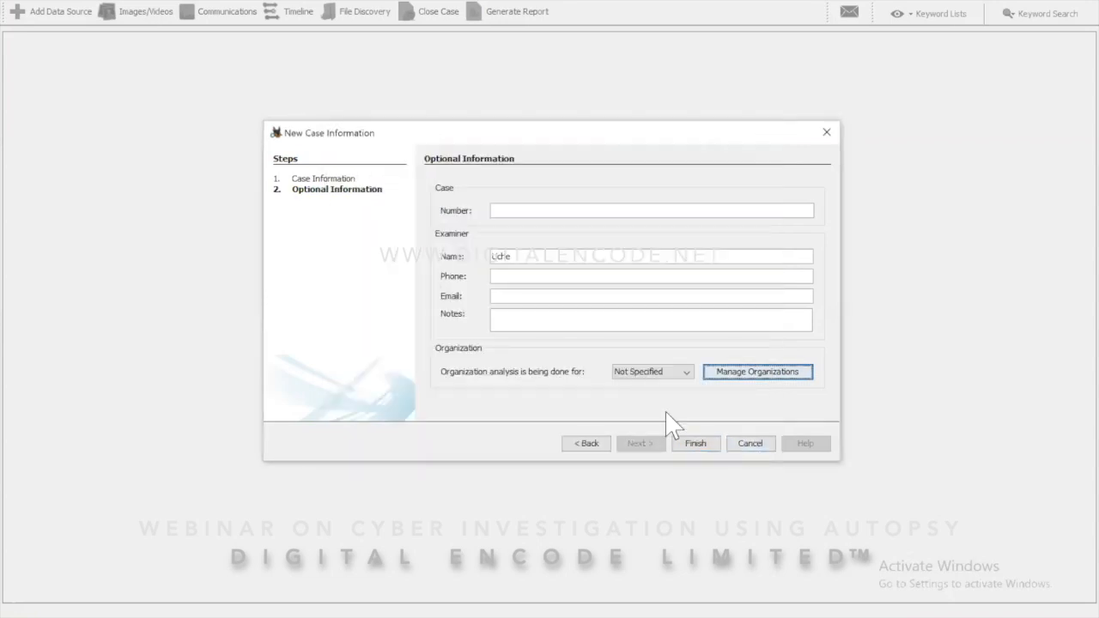
Finish creating the case and choose the disk image 4Dell Latitude CPi.E01 from the desktop's Cyber Investigation folder as the data source.
click(701, 443)
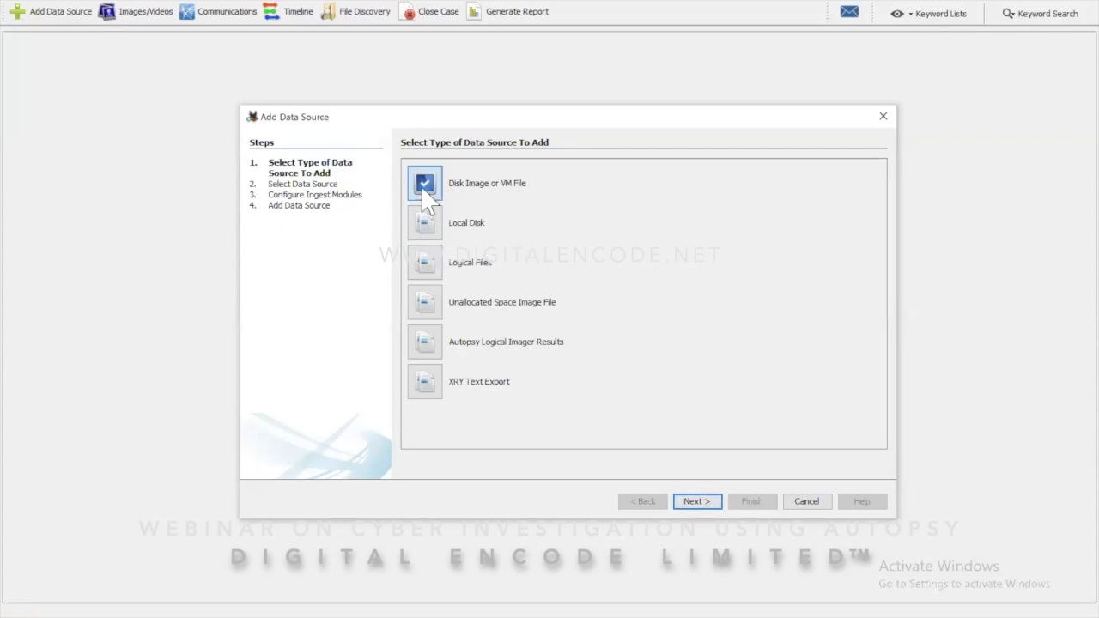
click(695, 503)
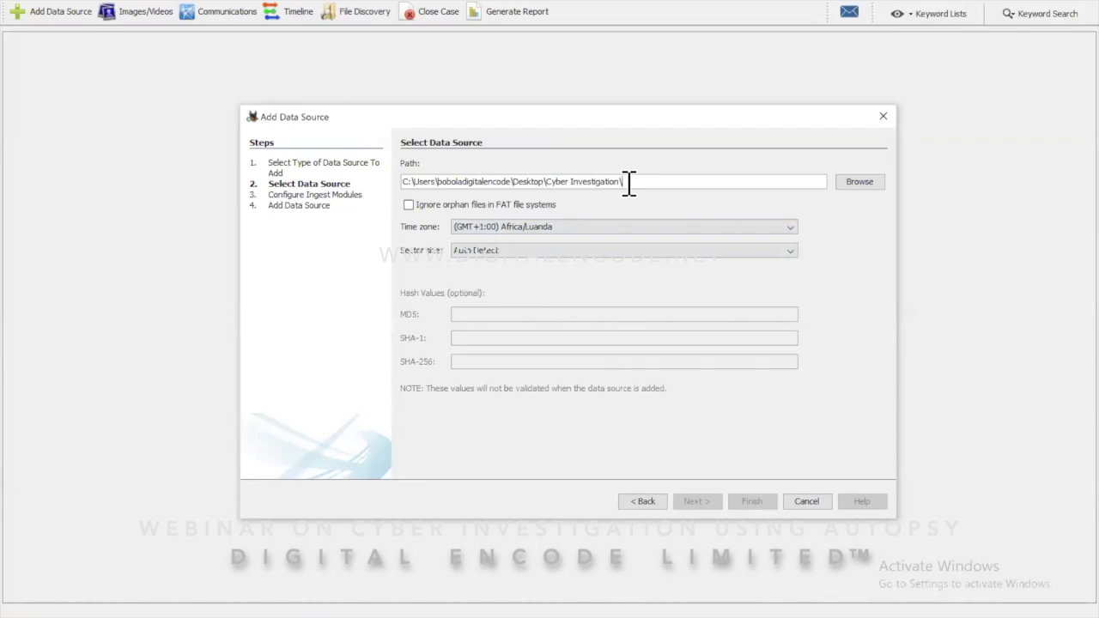
click(856, 189)
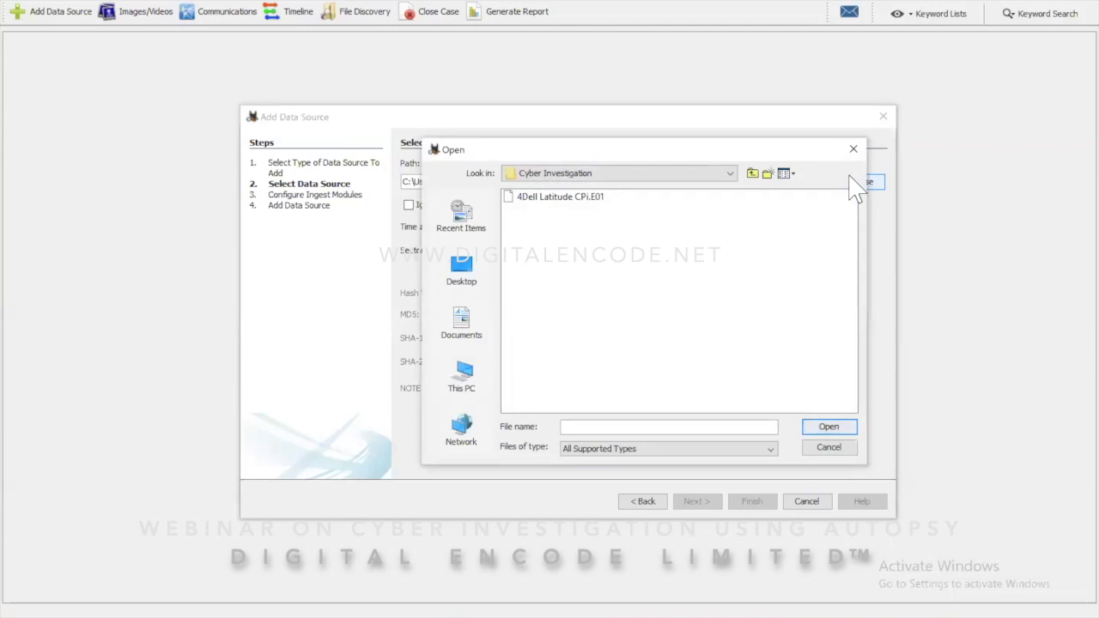
click(468, 387)
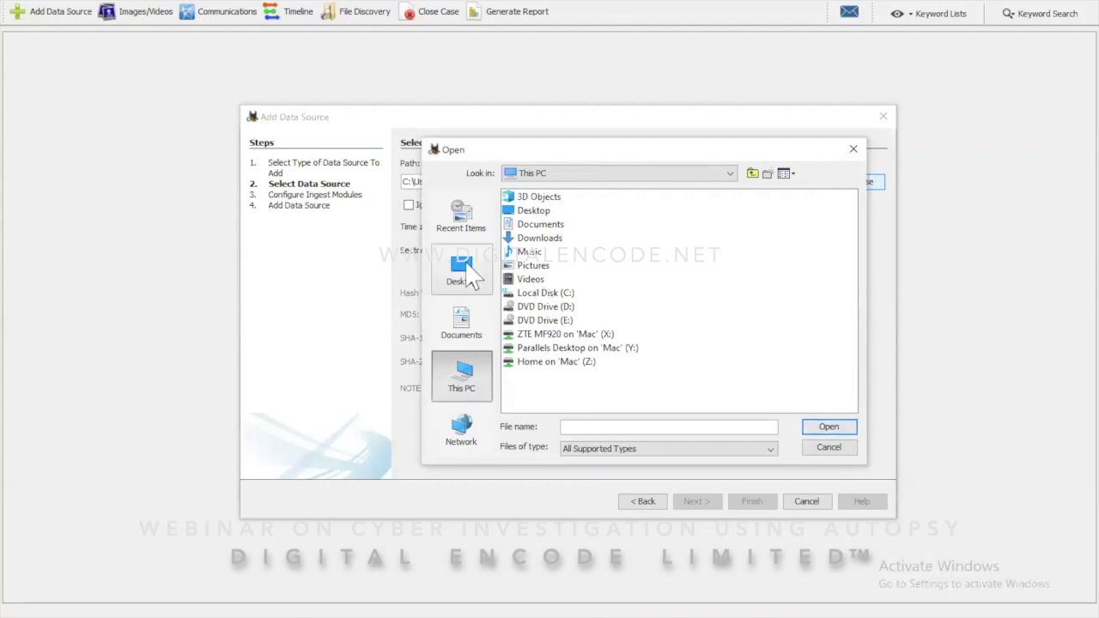
click(464, 274)
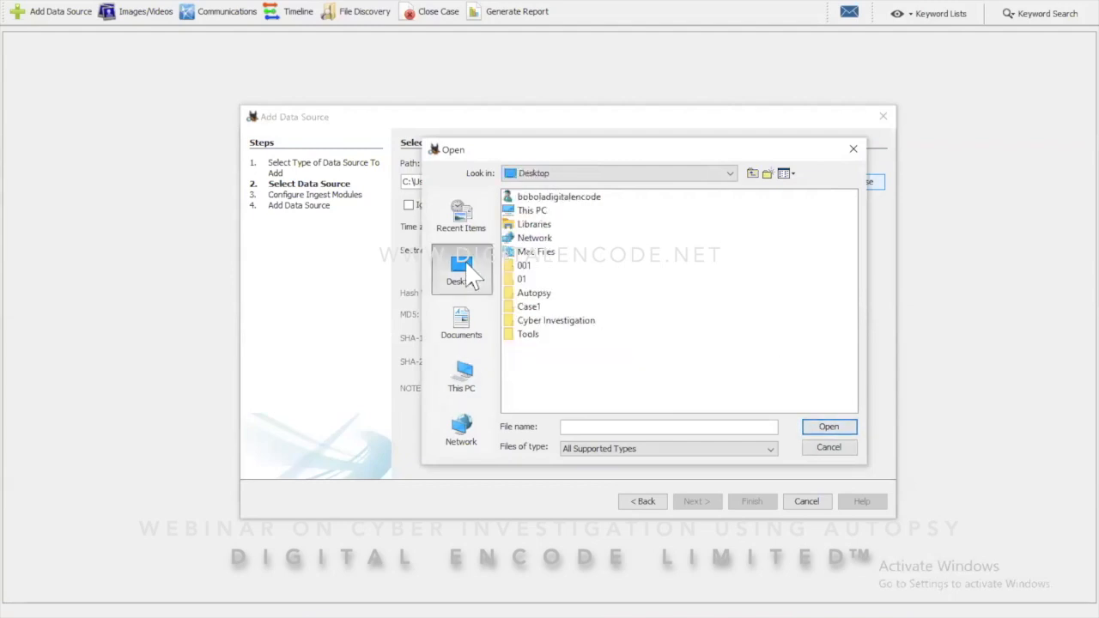
double_click(565, 323)
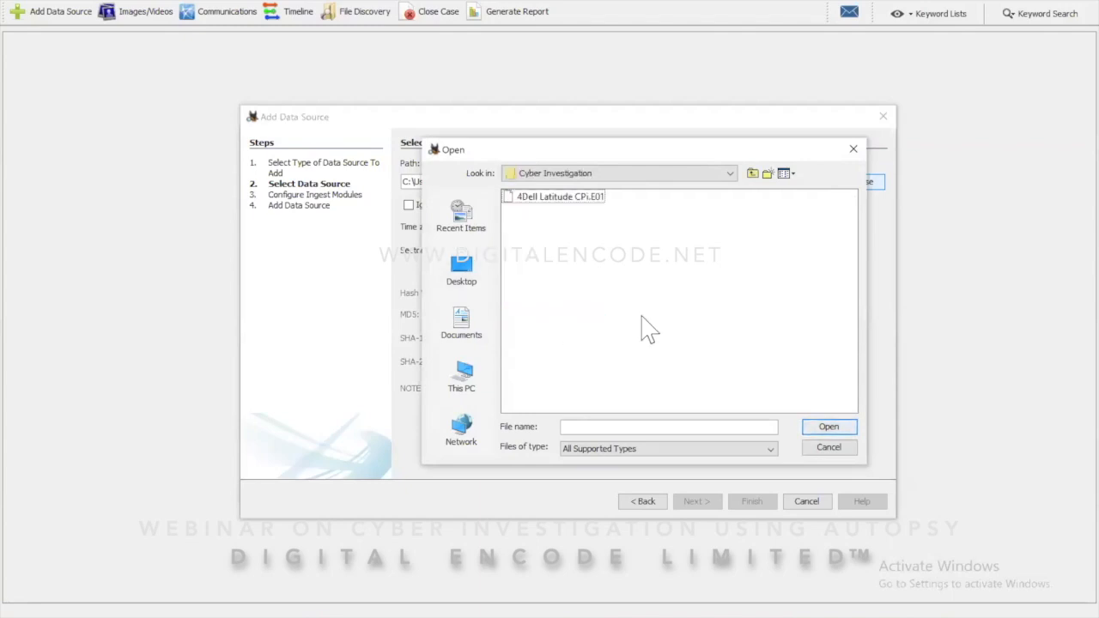
click(550, 202)
double_click(554, 204)
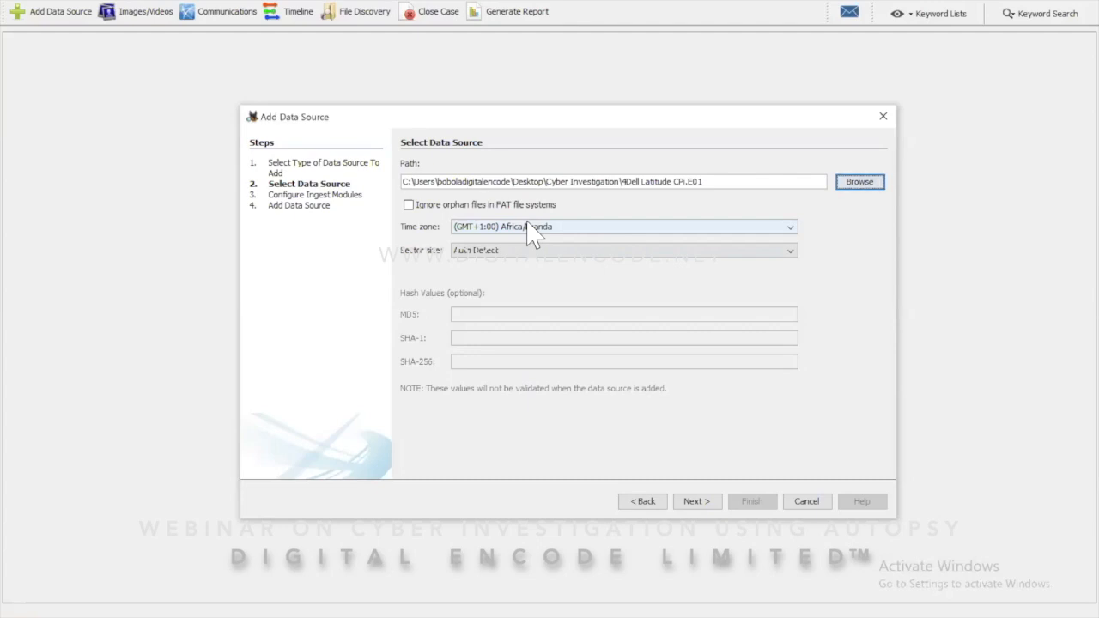
Set the data source's time zone to (GMT-5:00) US/Eastern and continue to the ingest module configuration.
click(650, 234)
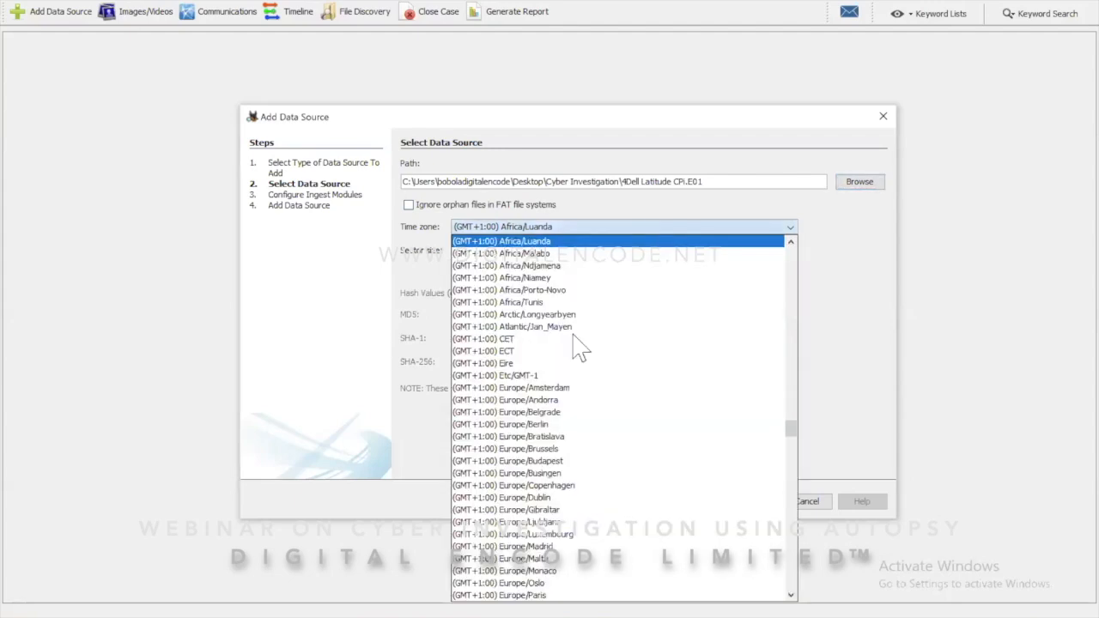
scroll(579, 347, up, 20)
scroll(580, 347, up, 10)
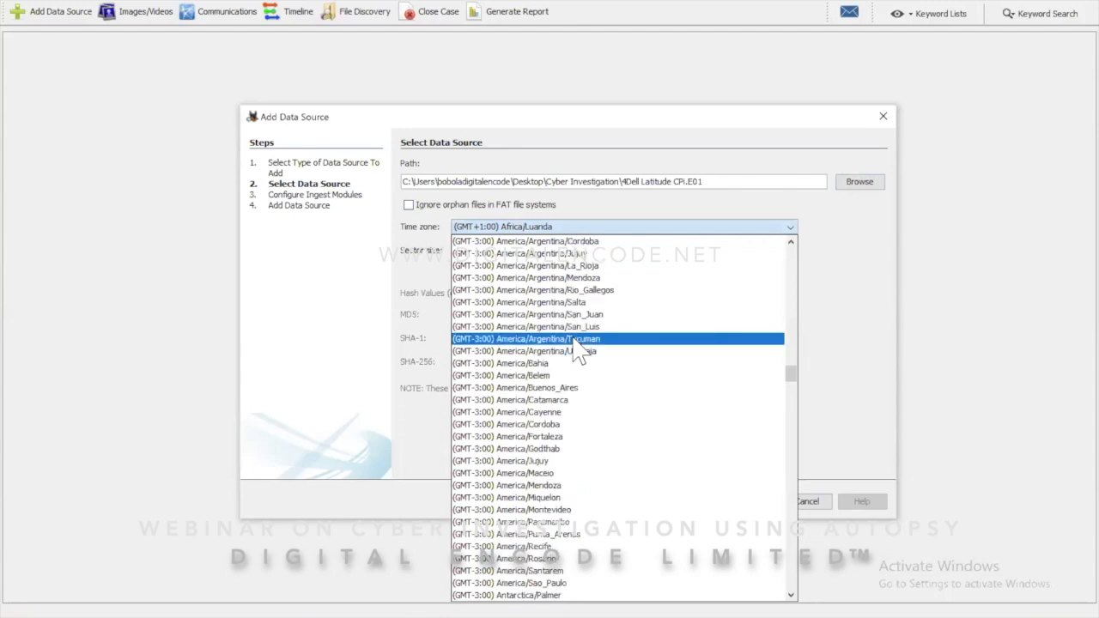
scroll(580, 348, up, 20)
scroll(579, 347, up, 4)
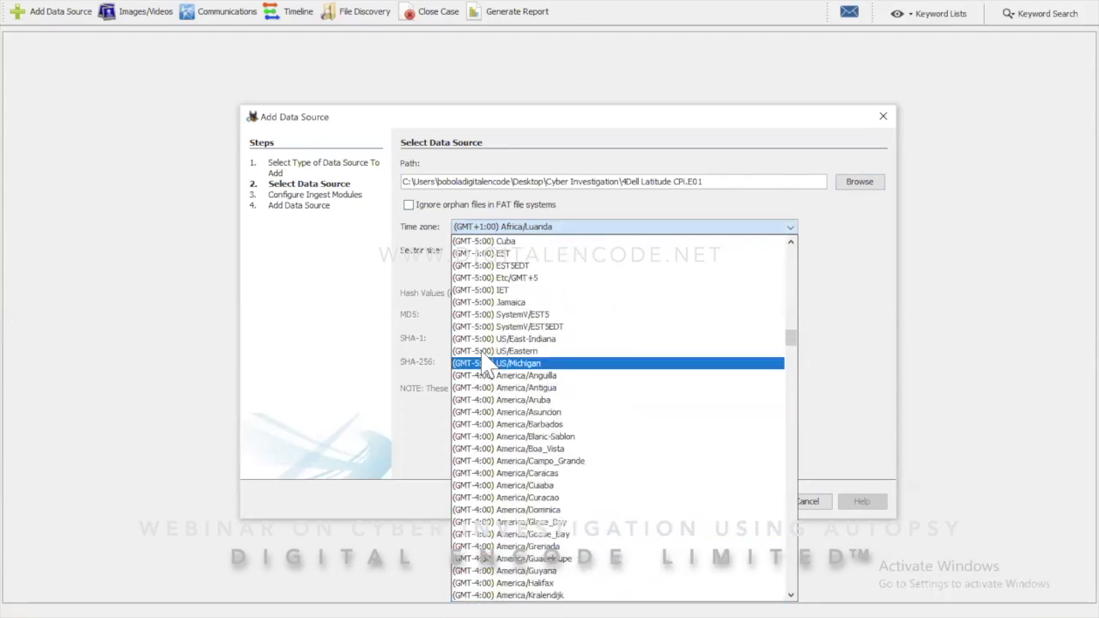
click(496, 352)
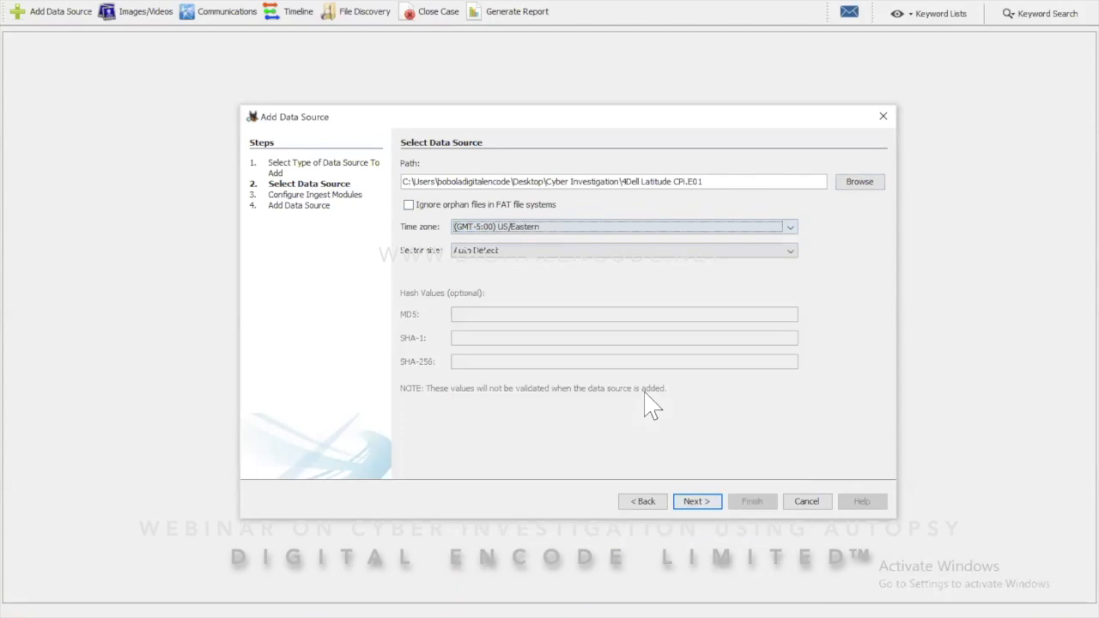
click(697, 503)
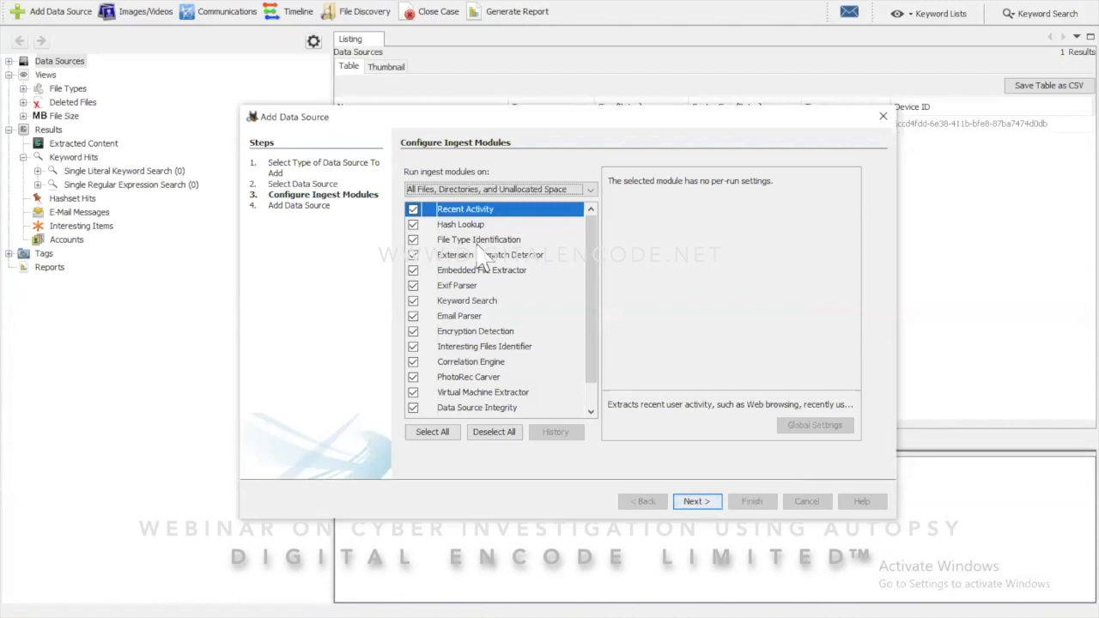
Deselect all ingest modules and enable only Recent Activity for the data source.
click(481, 436)
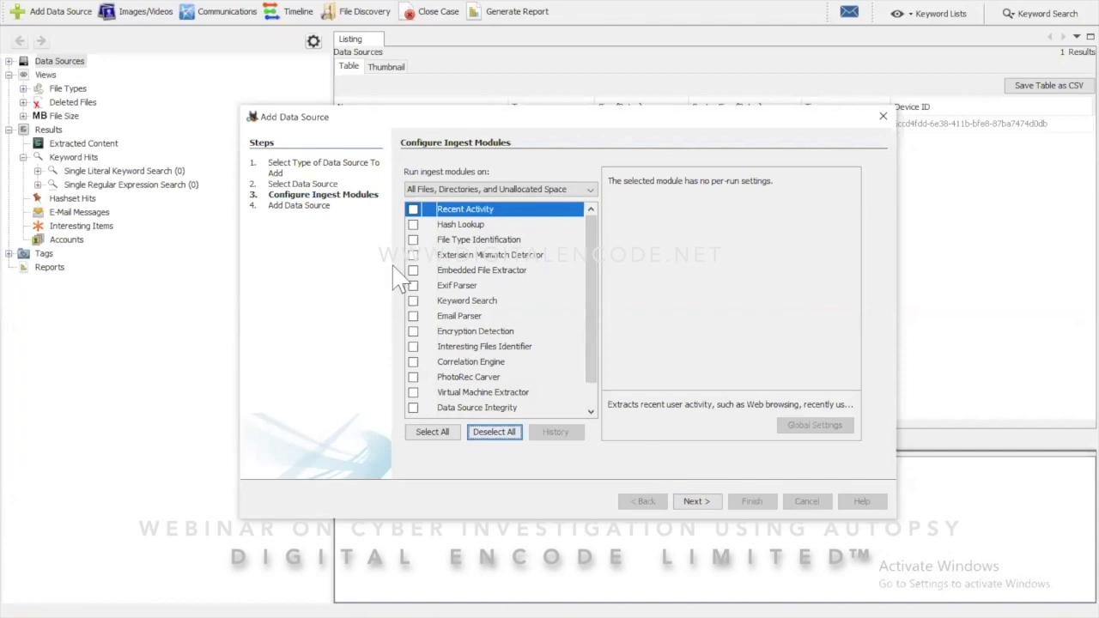
click(432, 432)
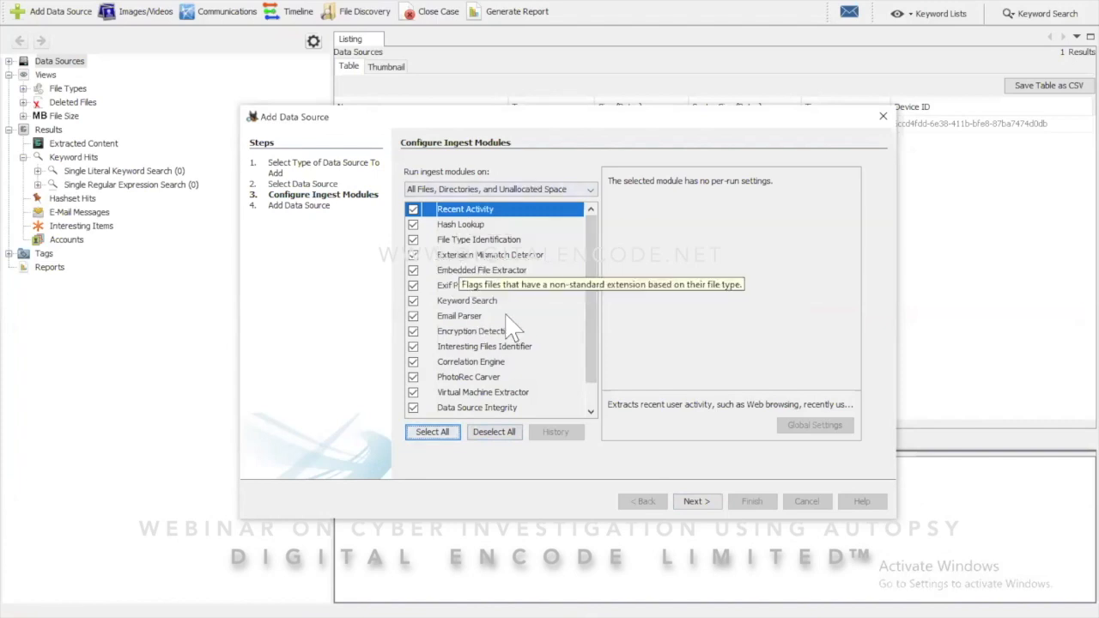
click(494, 432)
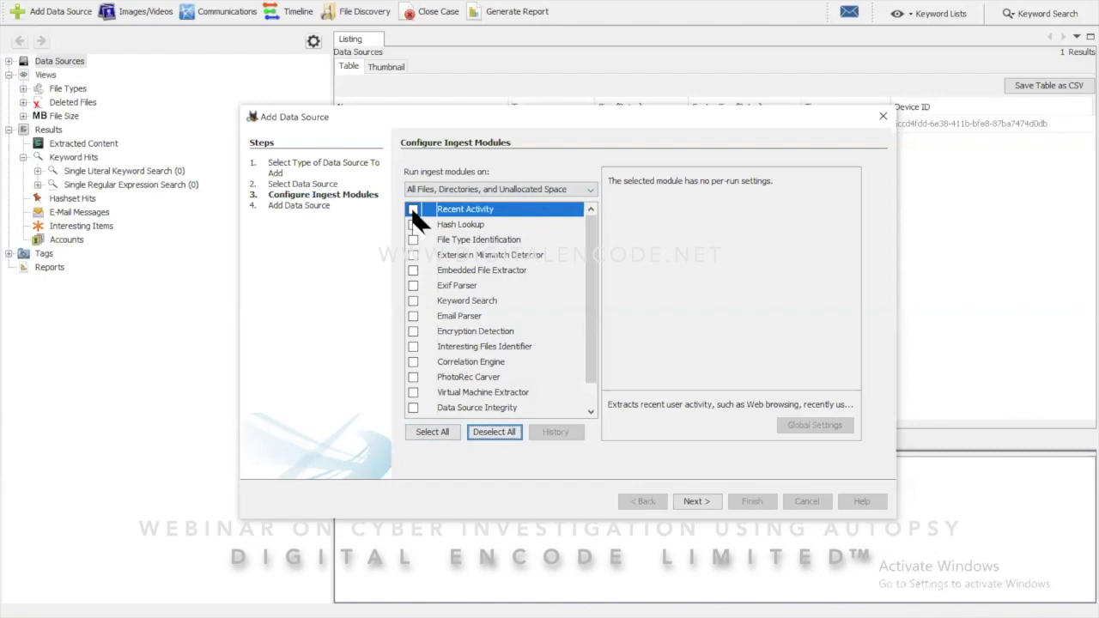
click(413, 211)
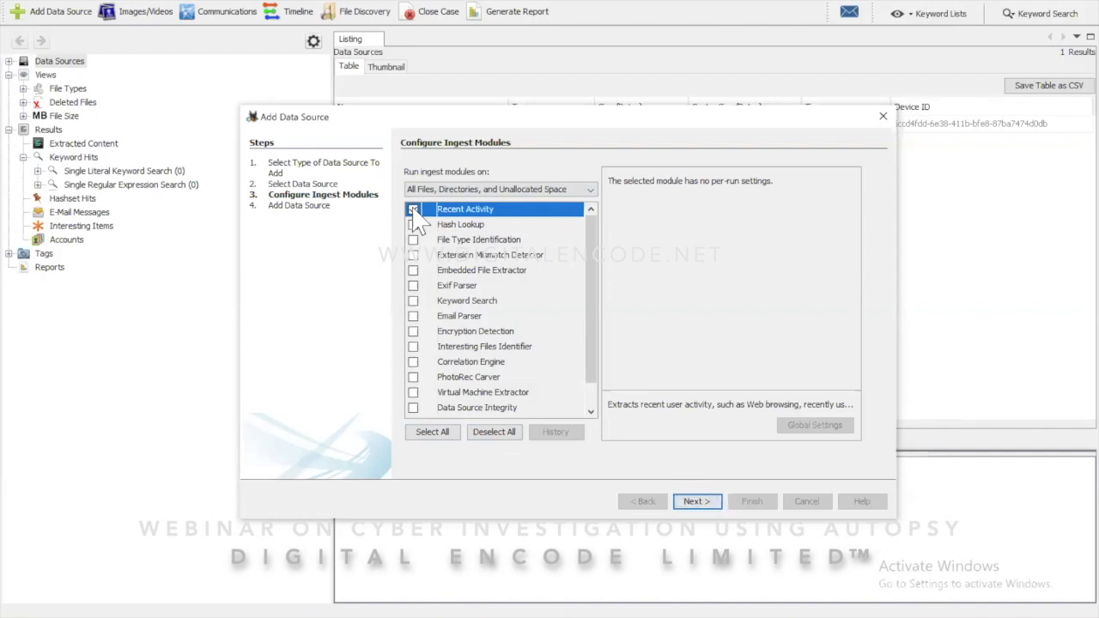
Enable the Hash Lookup, File Type Identification, Extension Mismatch Detector, Embedded File Extractor and Exif Parser ingest modules.
click(414, 224)
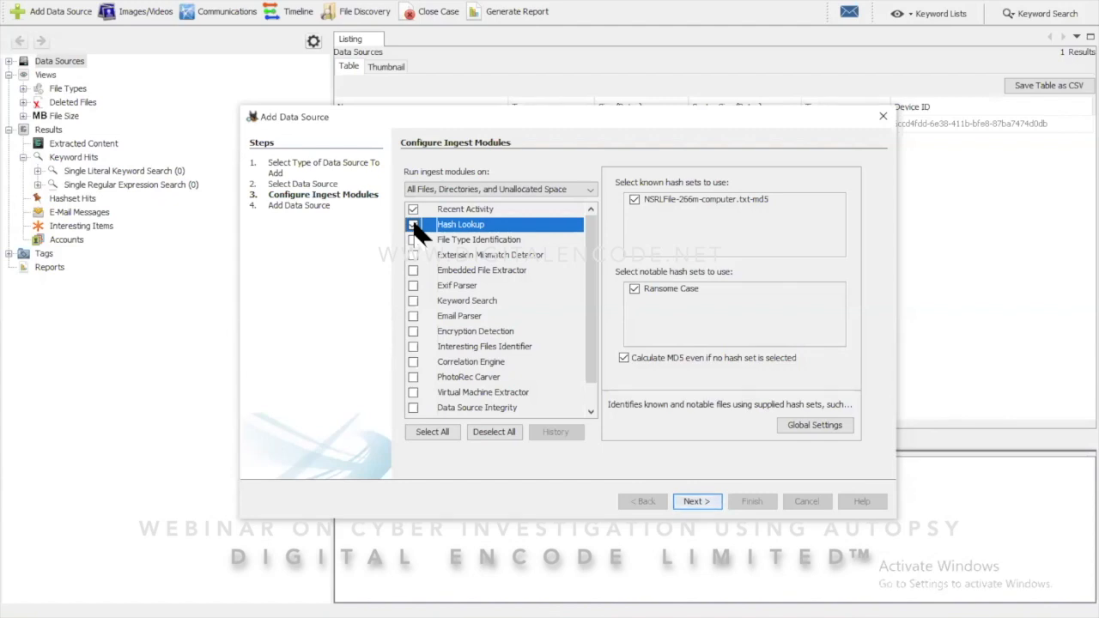
click(413, 240)
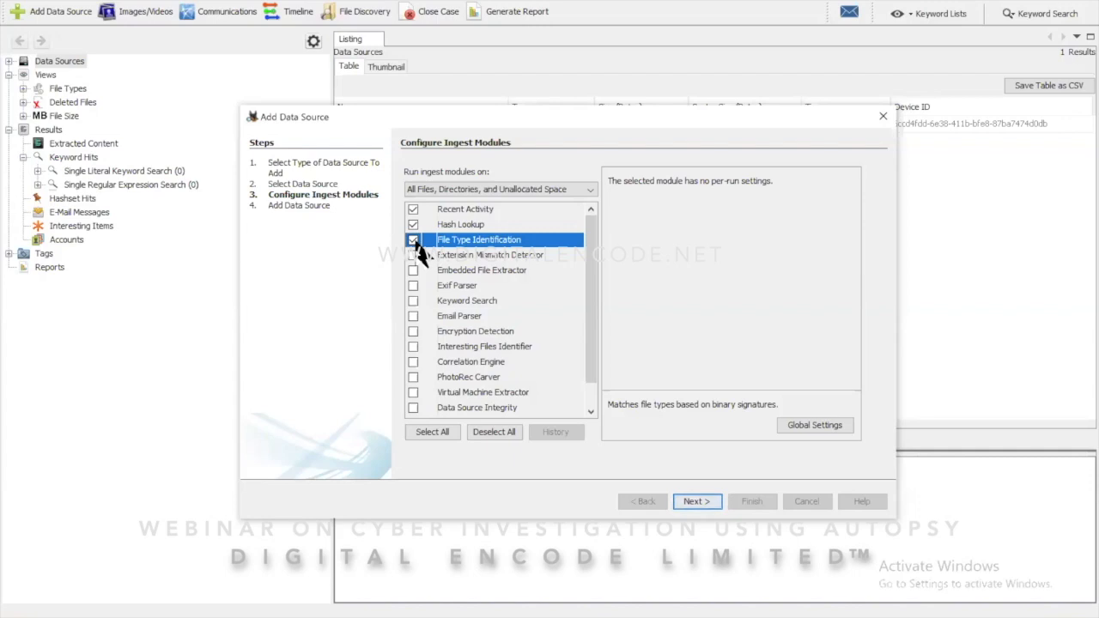
click(413, 255)
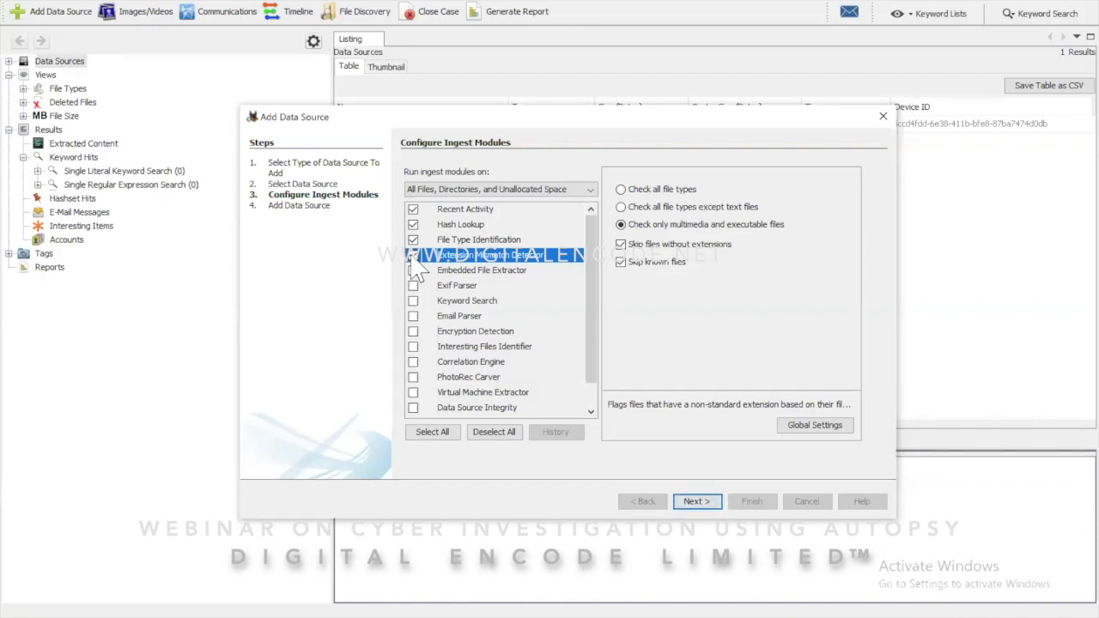
click(414, 270)
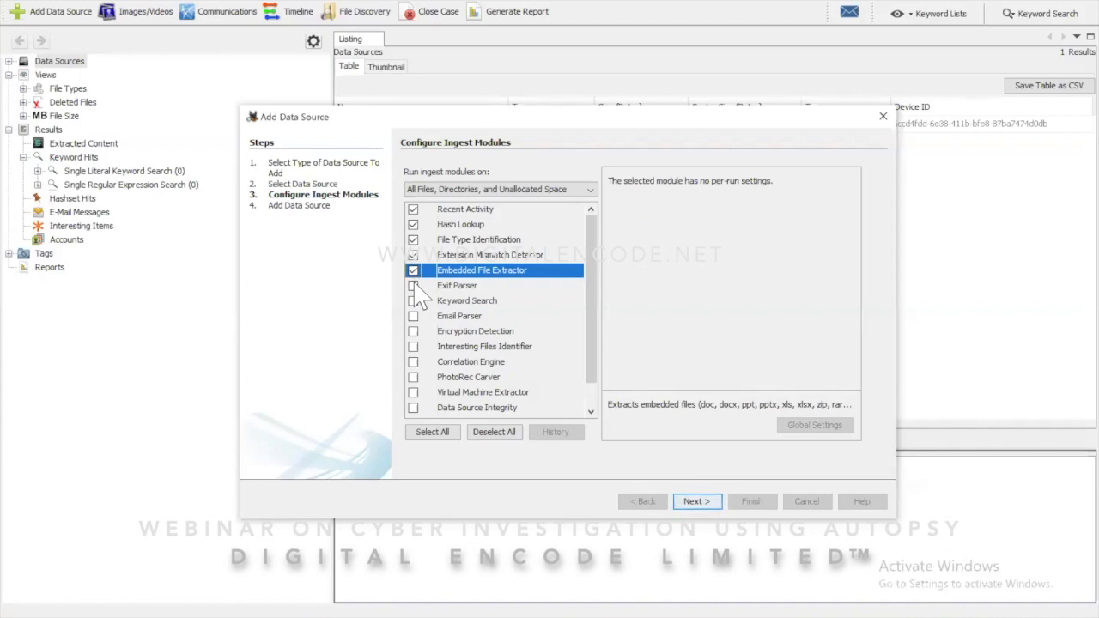
click(413, 286)
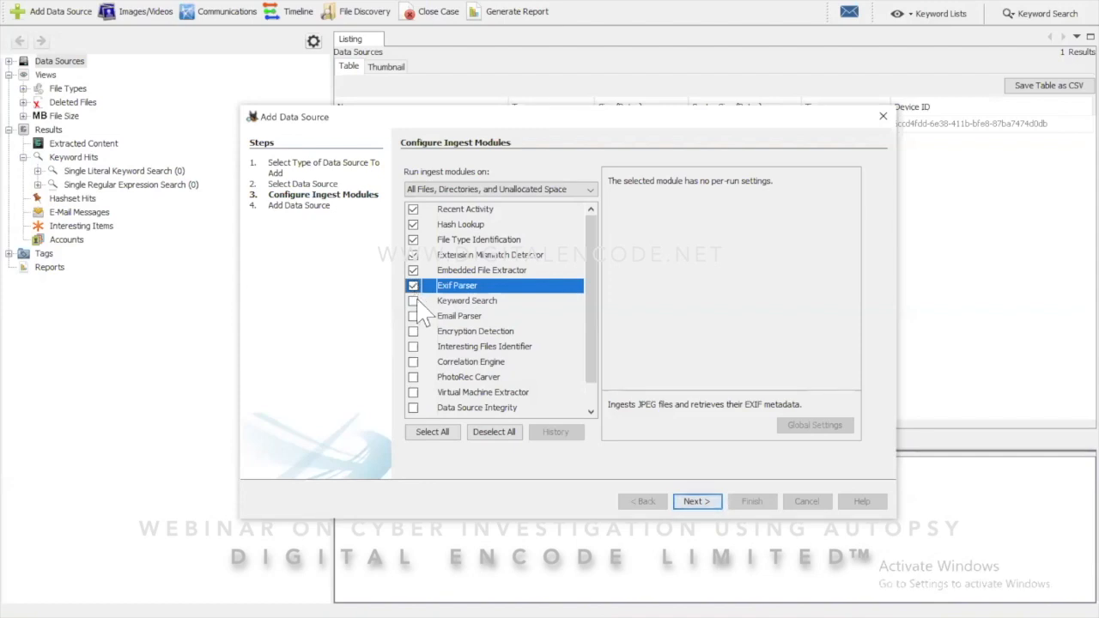
Enable the Keyword Search, Email Parser, Encryption Detection and Interesting Files Identifier ingest modules as well.
click(415, 300)
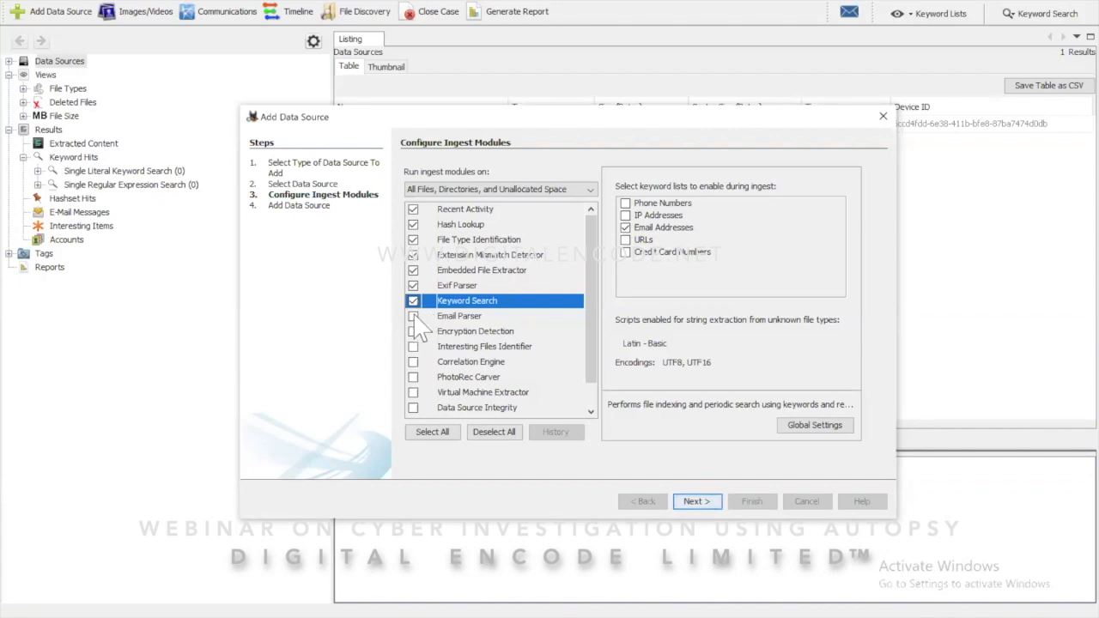
click(413, 317)
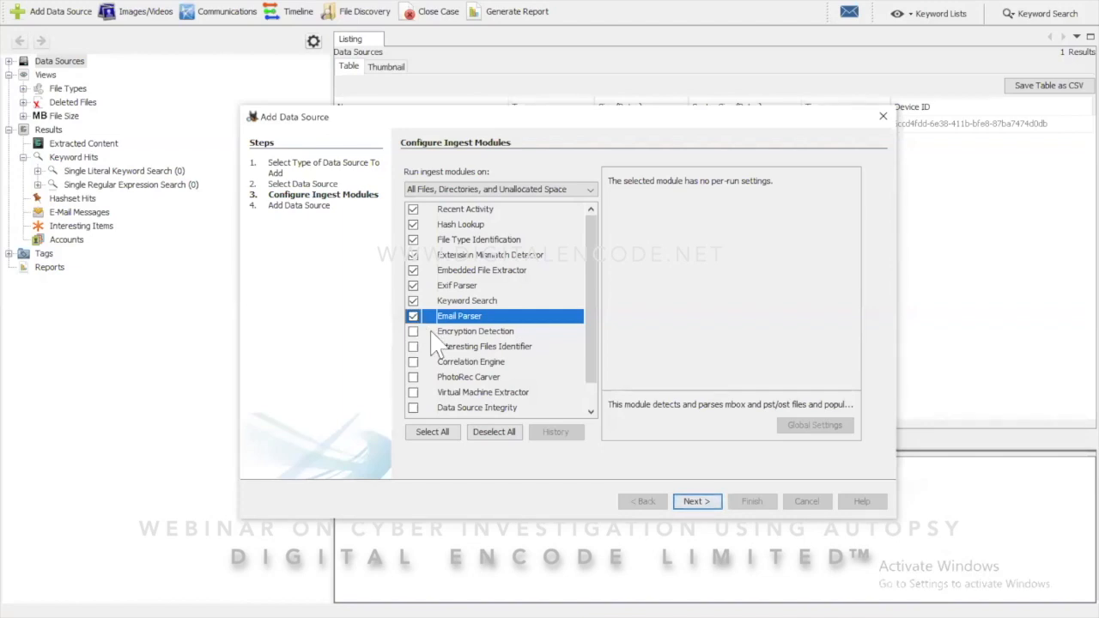
click(413, 333)
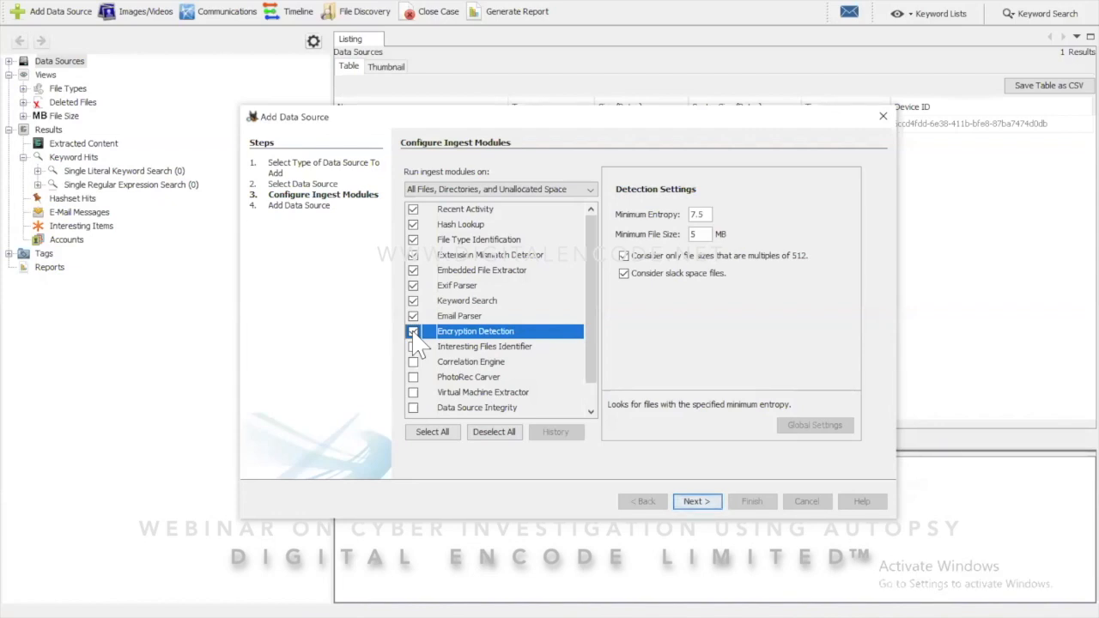
click(412, 347)
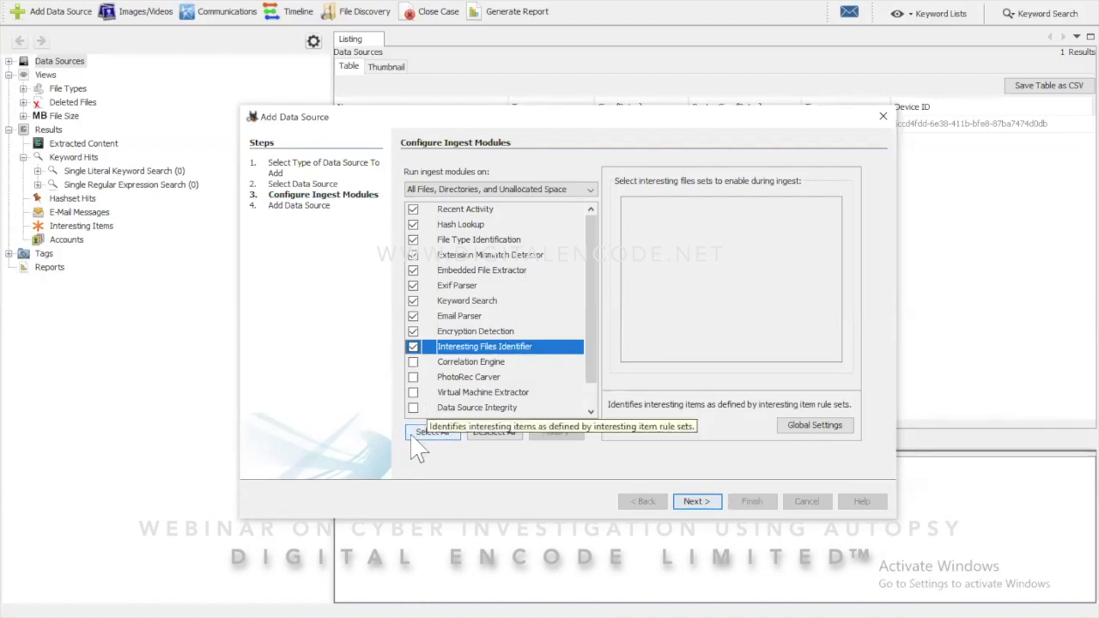
Enable all remaining ingest modules and finish adding the data source so the analysis starts.
click(446, 438)
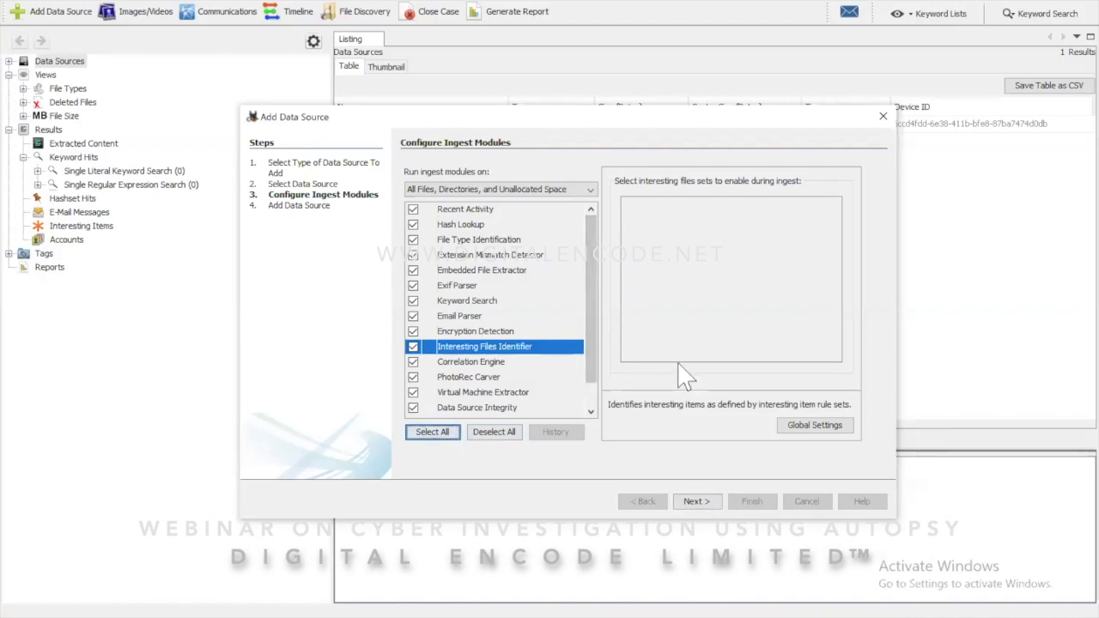
click(692, 502)
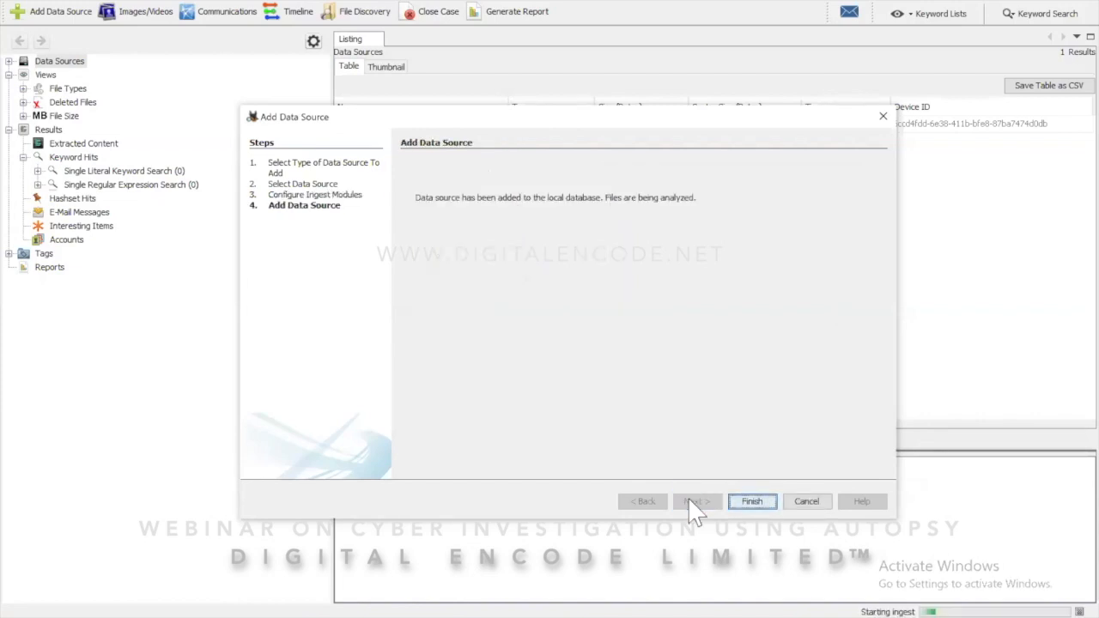
click(749, 503)
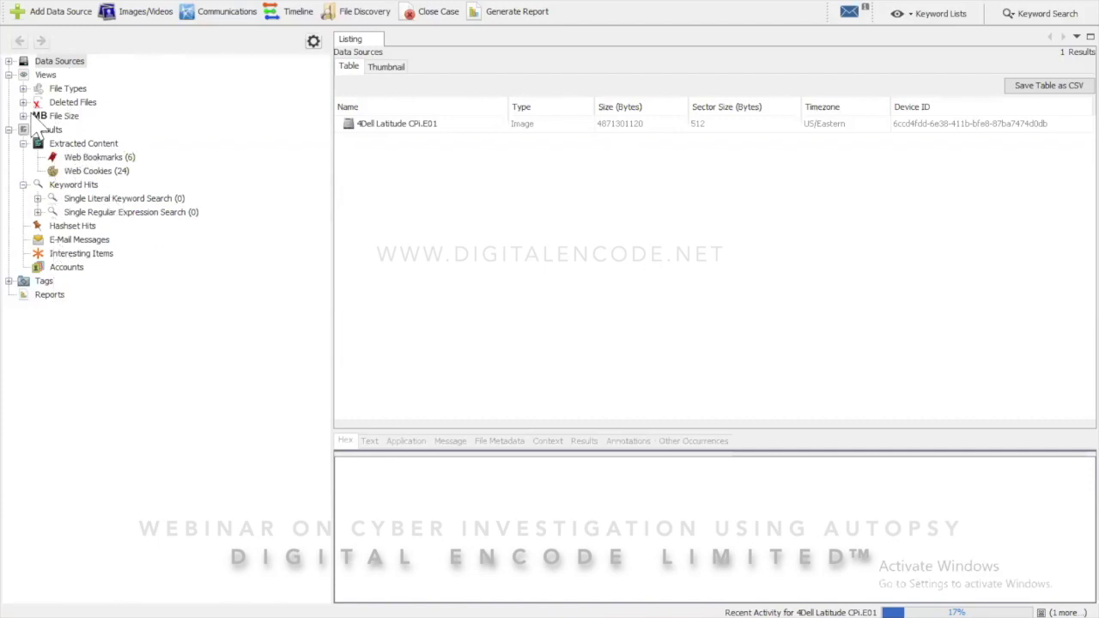
Collapse the Views and Results branches and list the volumes of the 4Dell Latitude CPi.E01 data source.
click(8, 75)
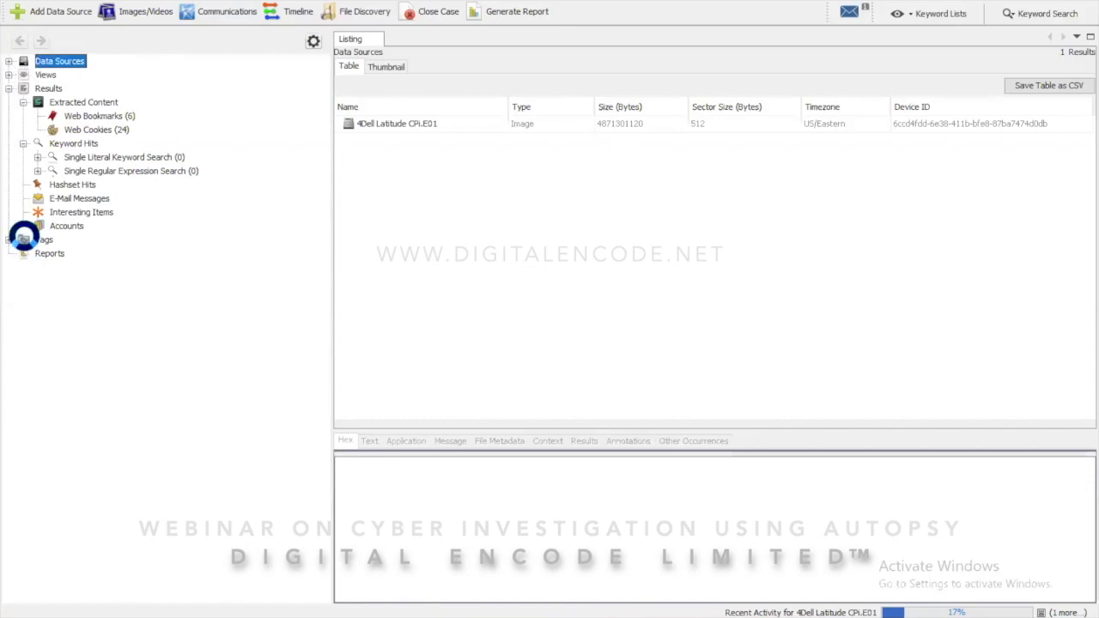
click(9, 88)
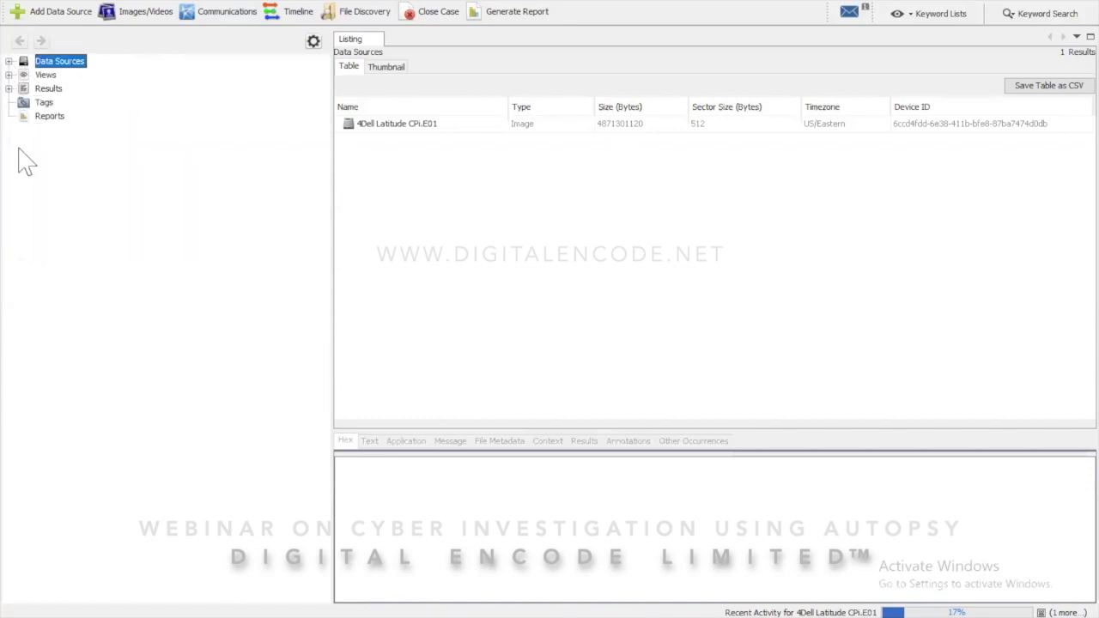
click(9, 62)
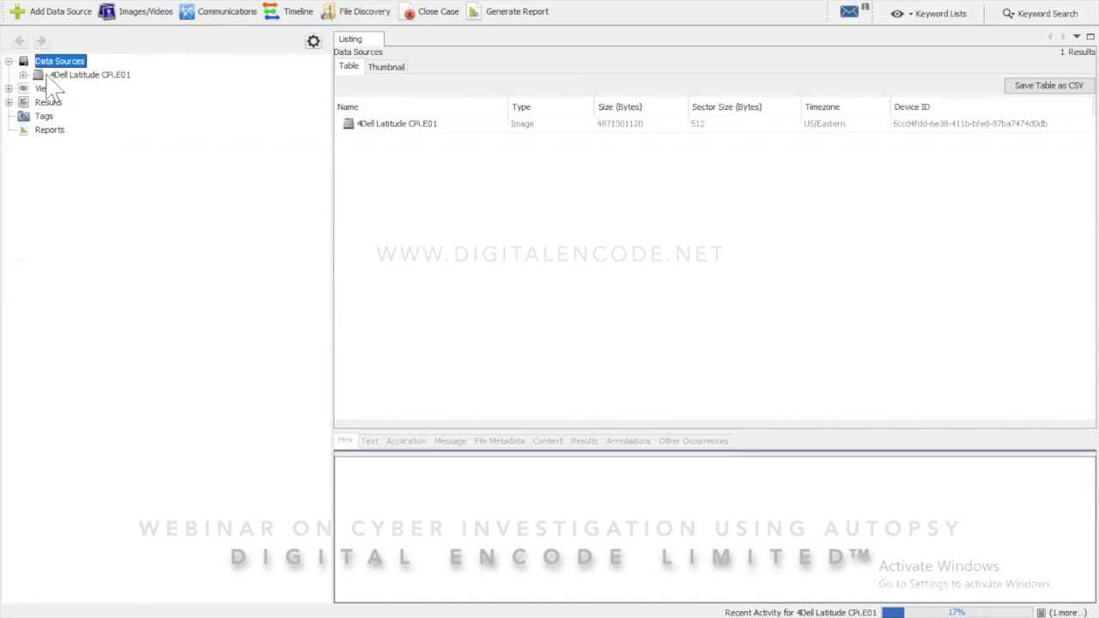
click(47, 77)
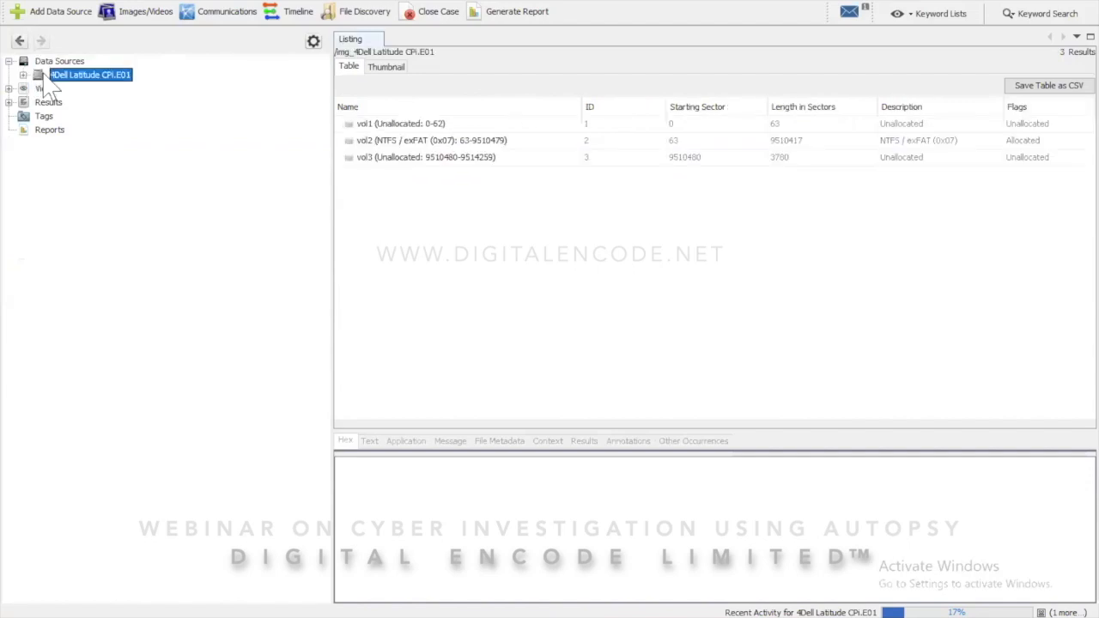
Expand Views and look through its File Types, Deleted Files and File Size categories.
click(9, 89)
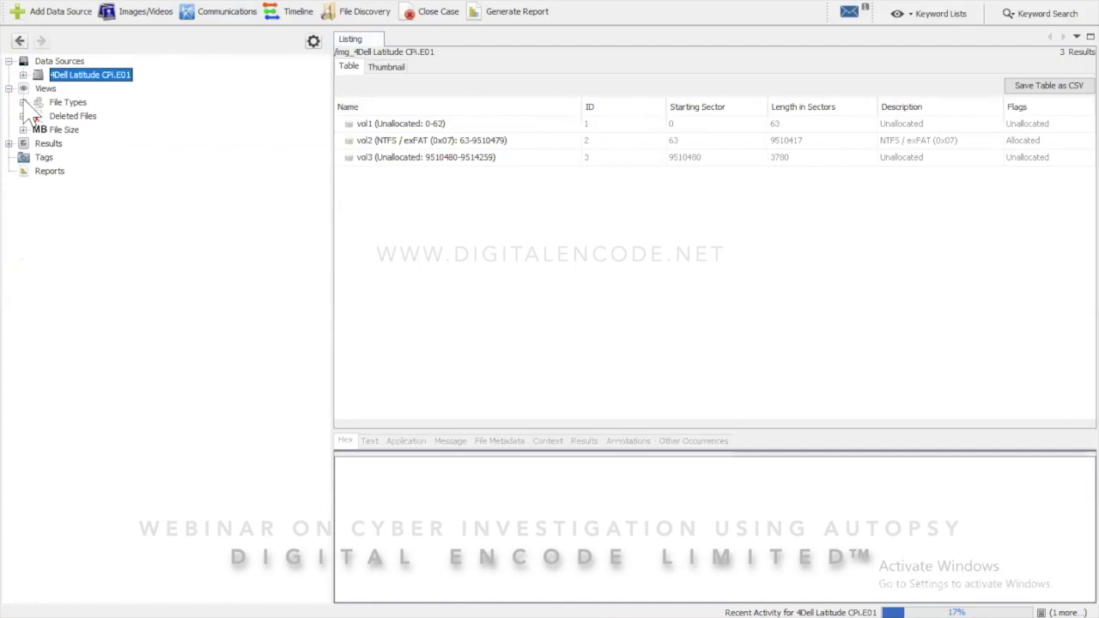
click(24, 102)
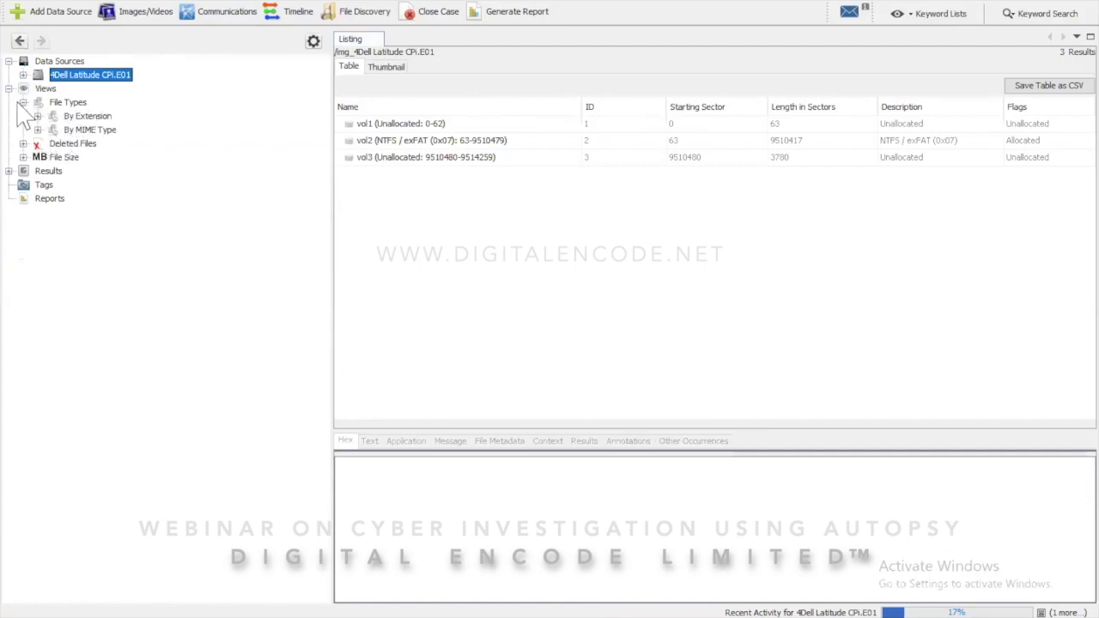
click(23, 143)
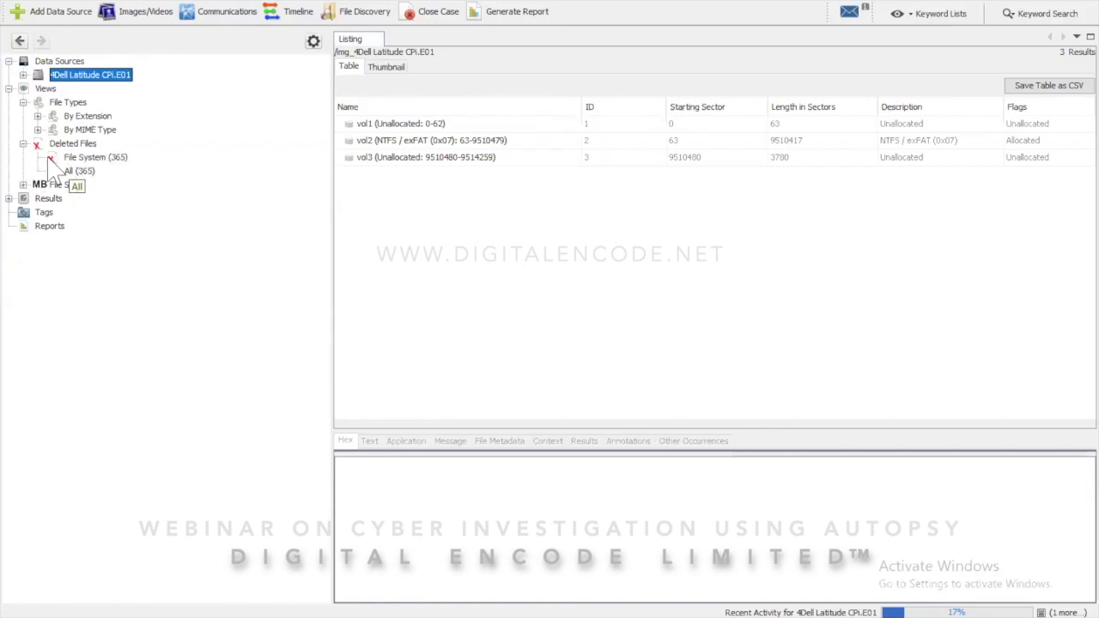
click(23, 144)
click(23, 157)
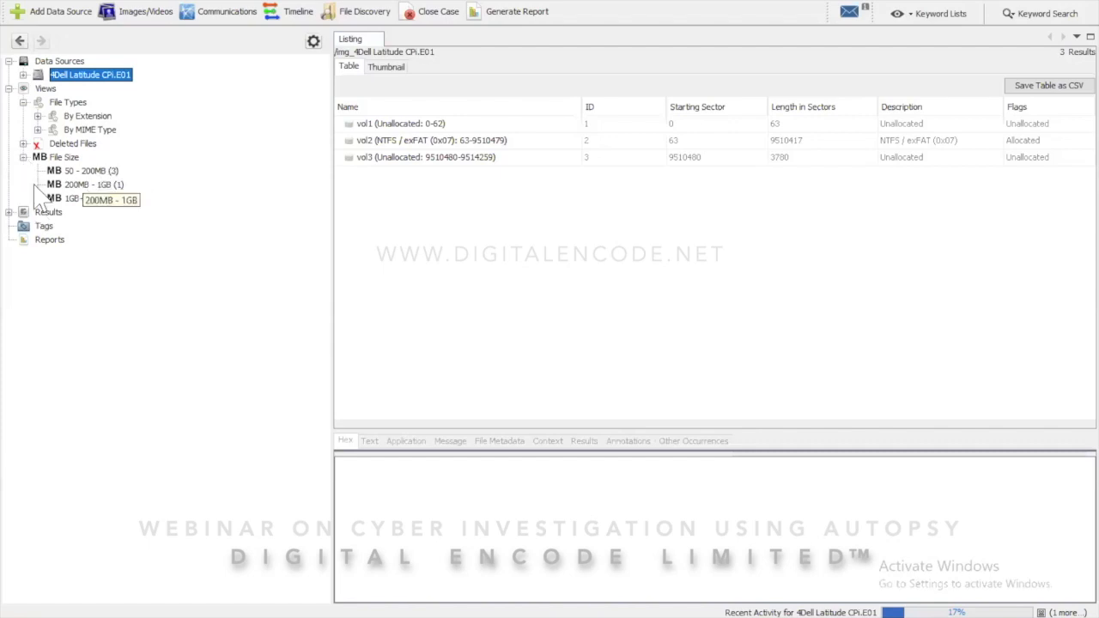
Expand the extracted content under Results and view the details of the MSN.com.url web bookmark.
click(10, 213)
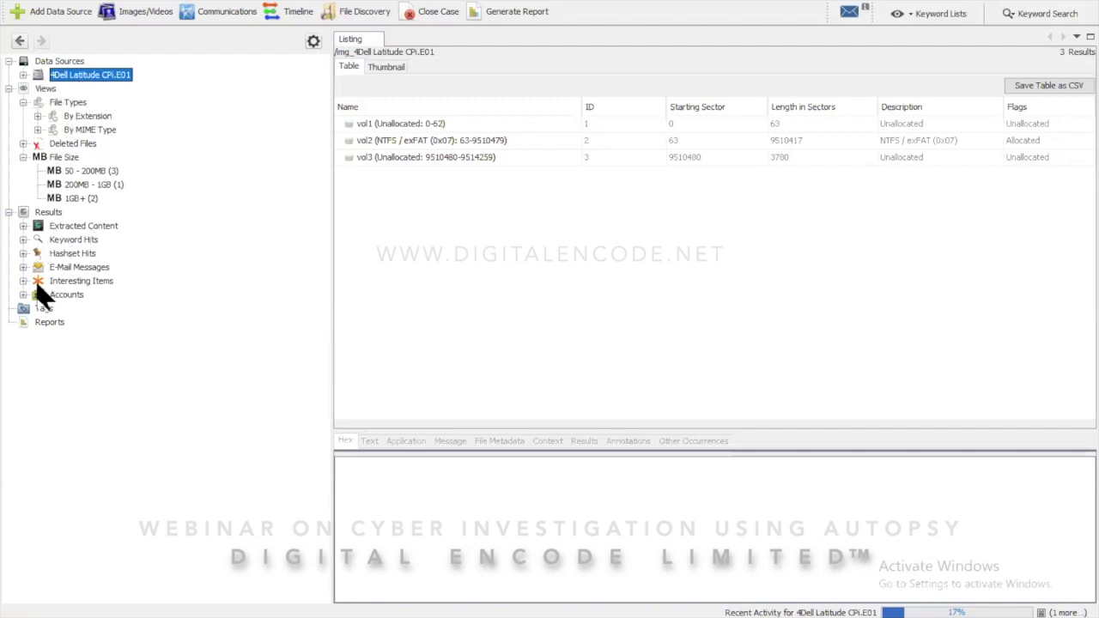
click(23, 227)
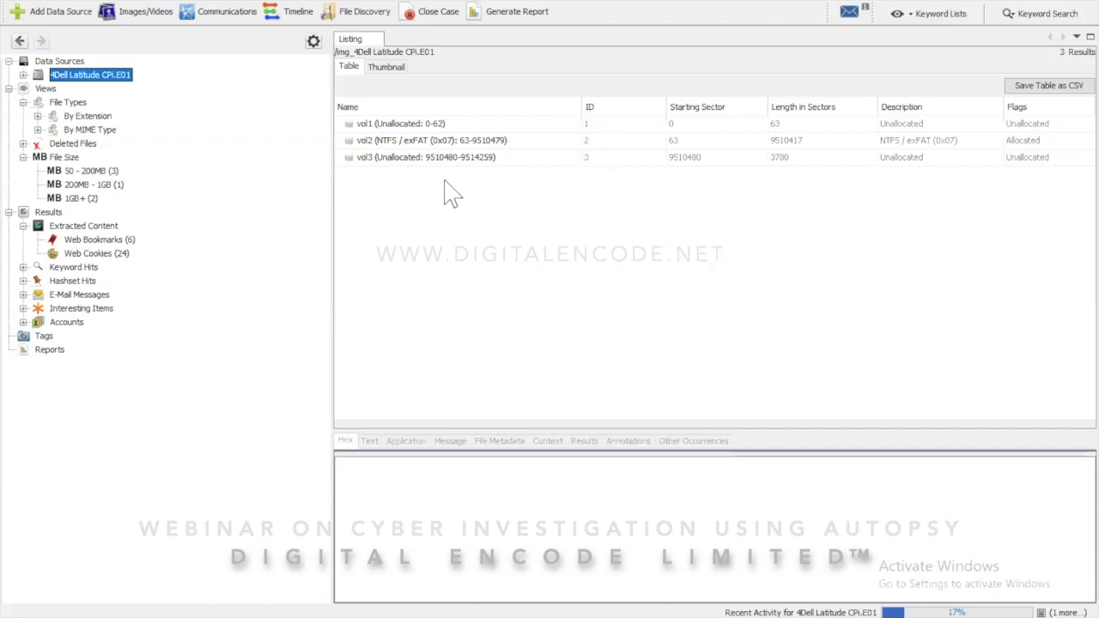
click(120, 240)
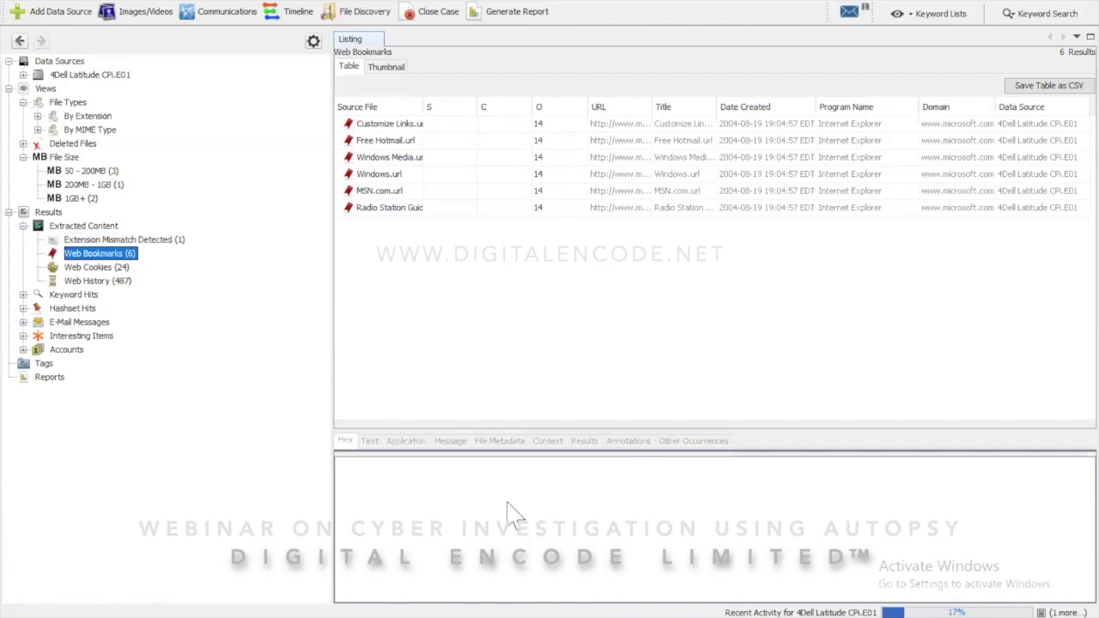
click(379, 191)
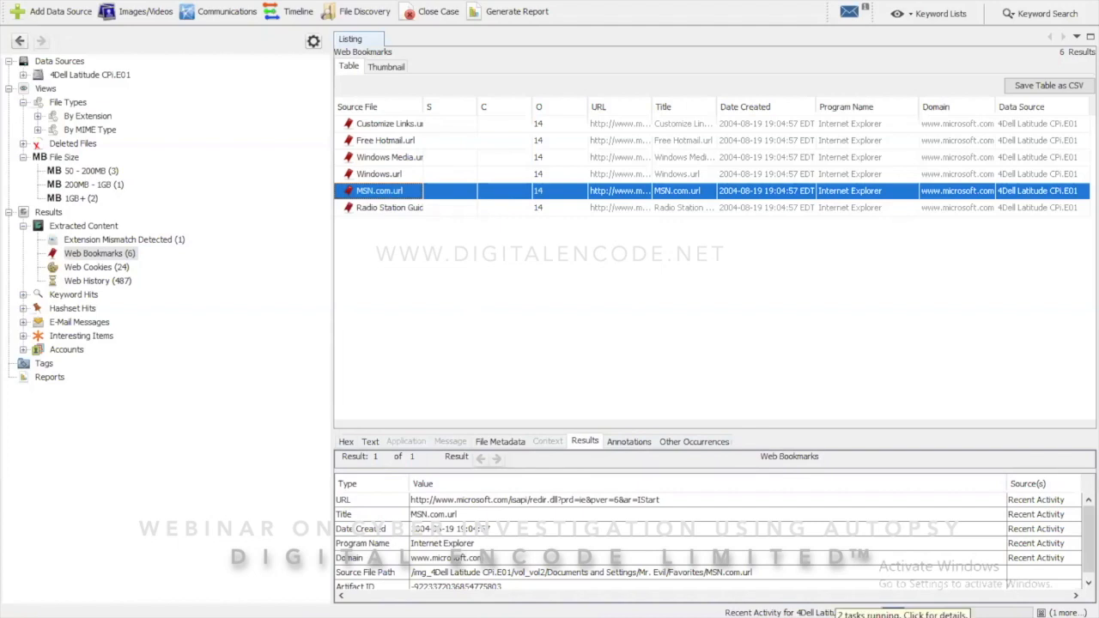
Check the progress of the running ingest tasks and view the keyword search options without running a search.
click(893, 612)
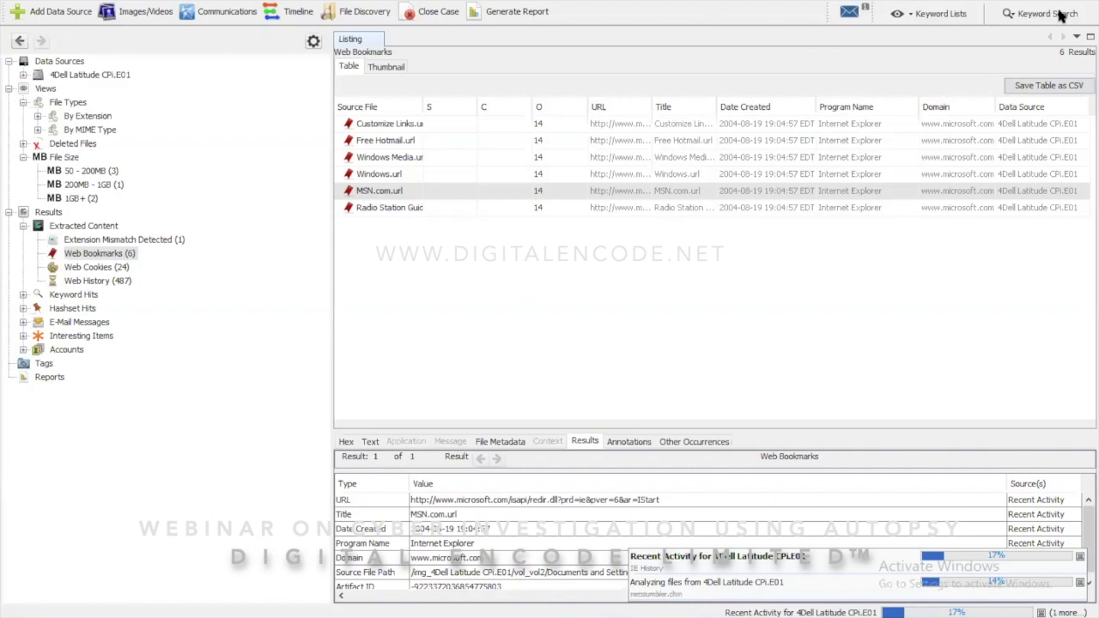
click(1013, 25)
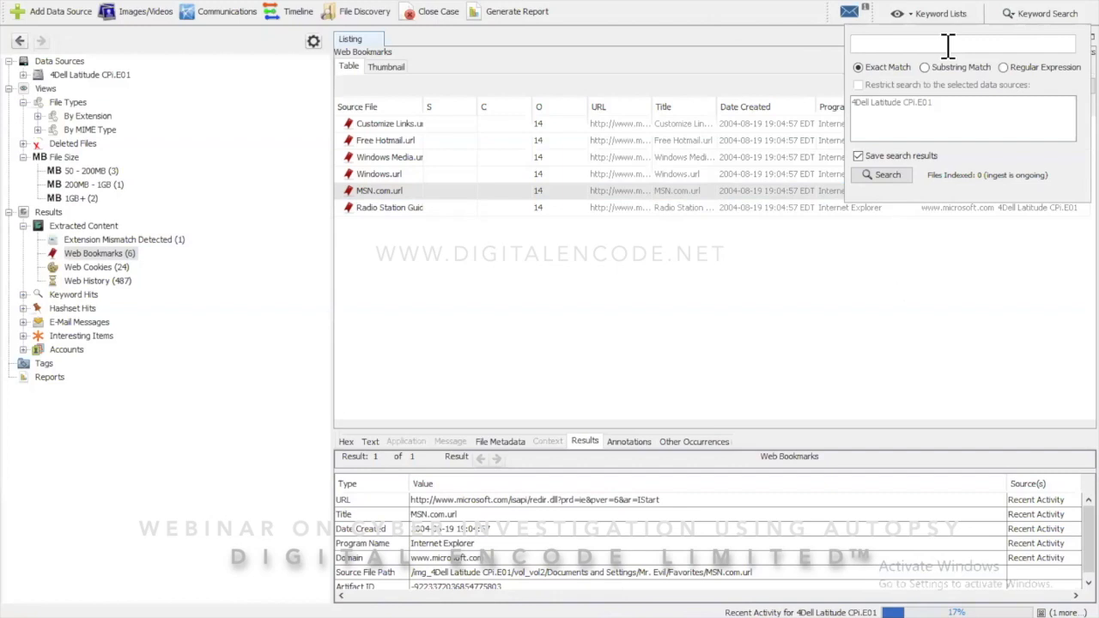
text(ha)
key(BackSpace)
key(BackSpace)
click(1034, 19)
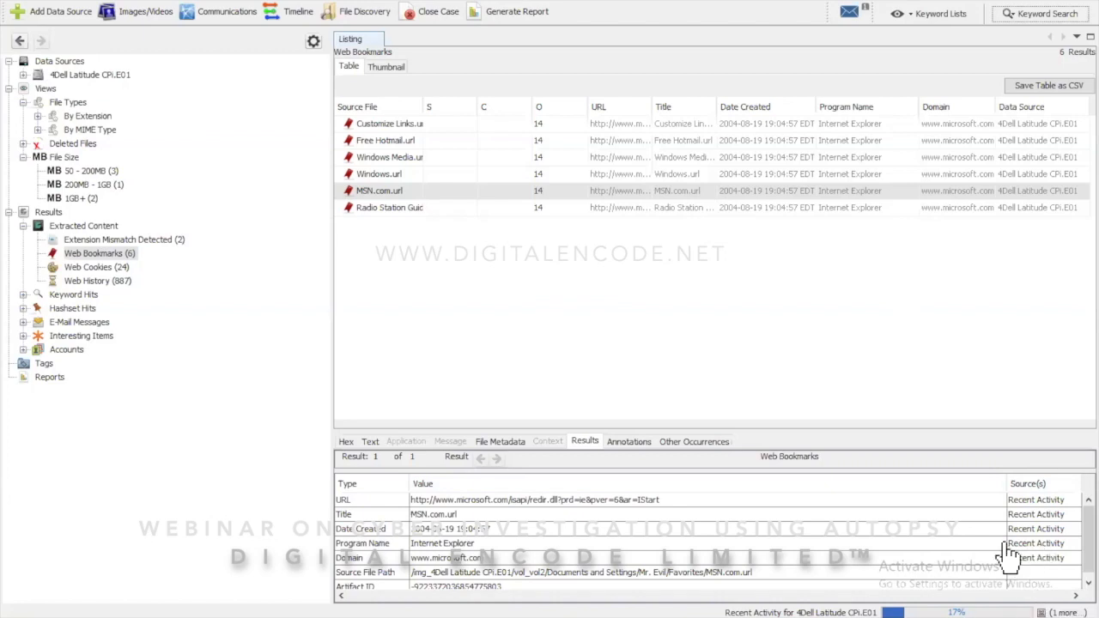
Cancel the running Recent Activity task for 4Dell Latitude CPi.E01.
click(658, 346)
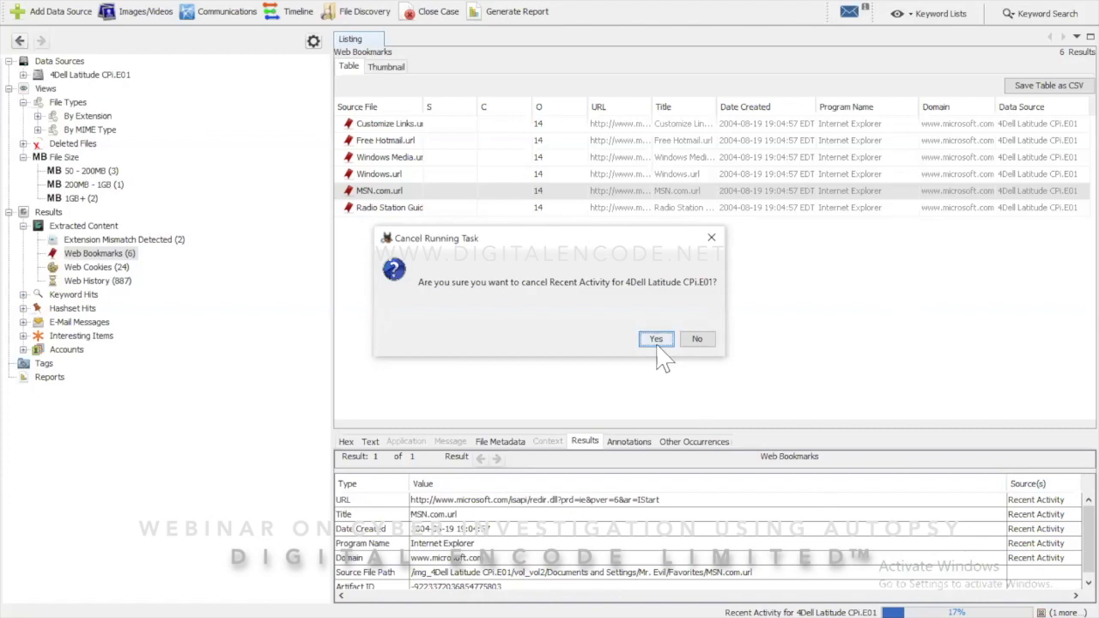
click(471, 298)
key(Return)
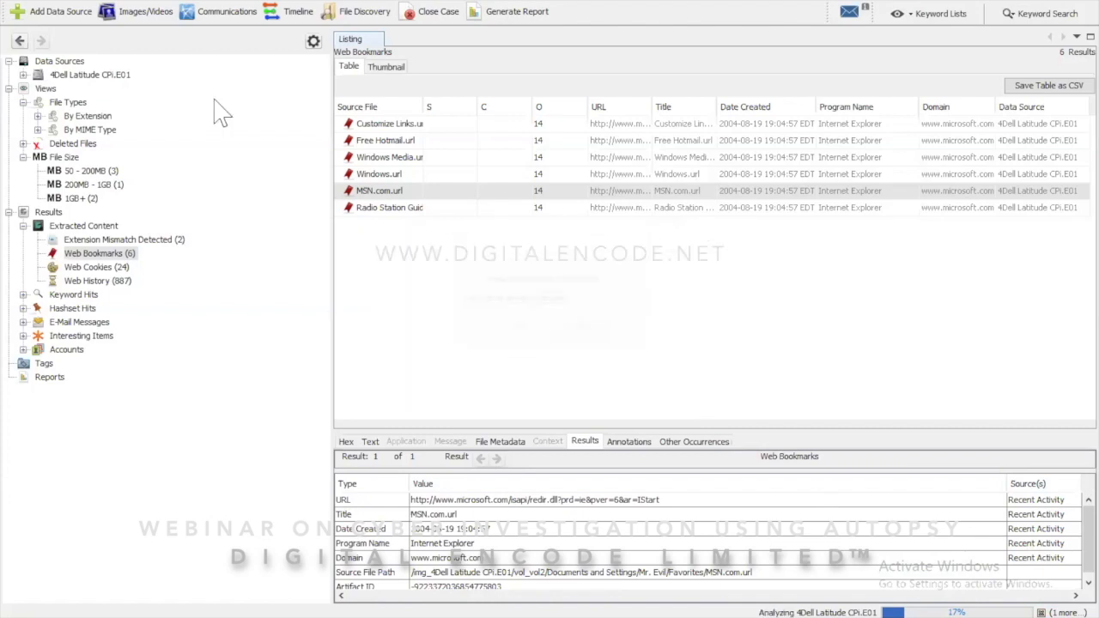
Open the recent case 01, agreeing to close the current case while ingest is running.
click(15, 1)
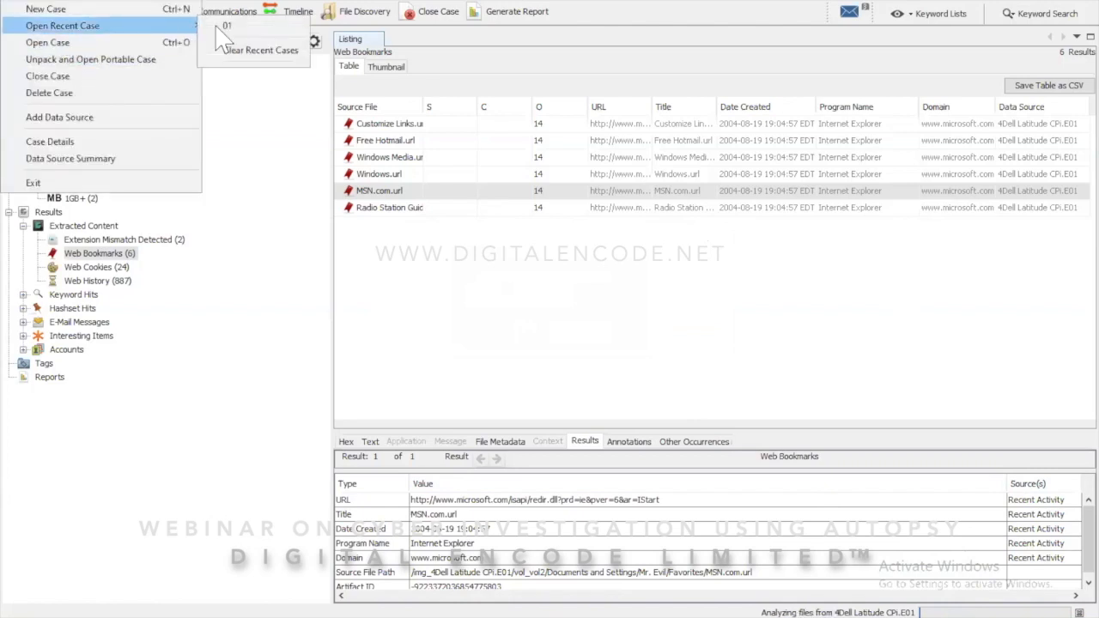
click(216, 26)
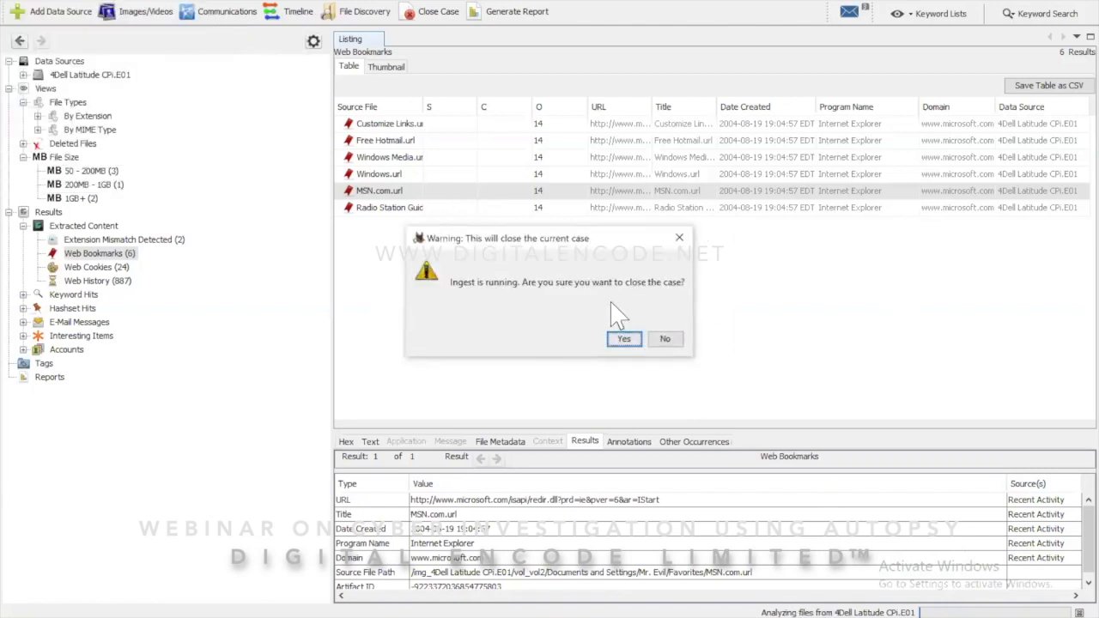
click(625, 339)
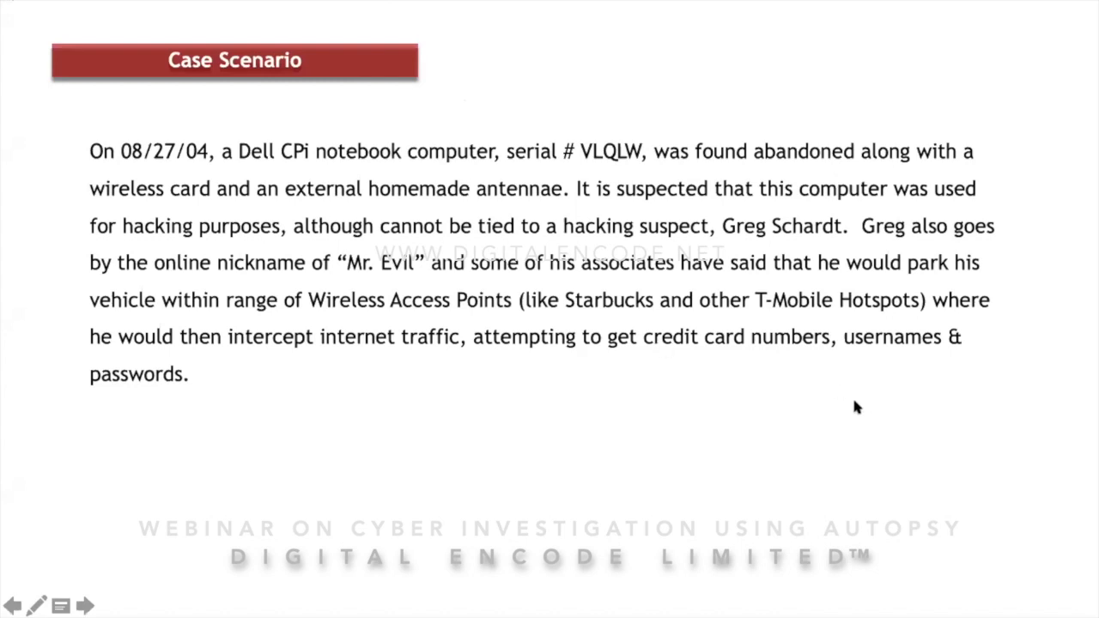
Switch from the case scenario slide back to Autopsy and examine the extracted Operating System Information, including the product ID and owner columns.
key(alt+Tab)
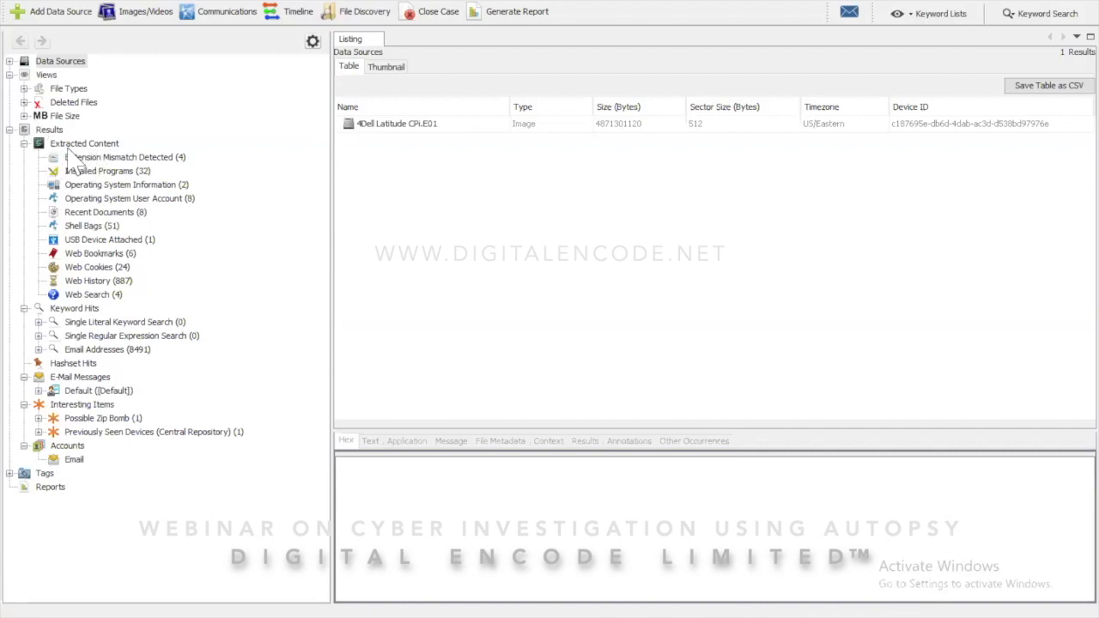
click(128, 185)
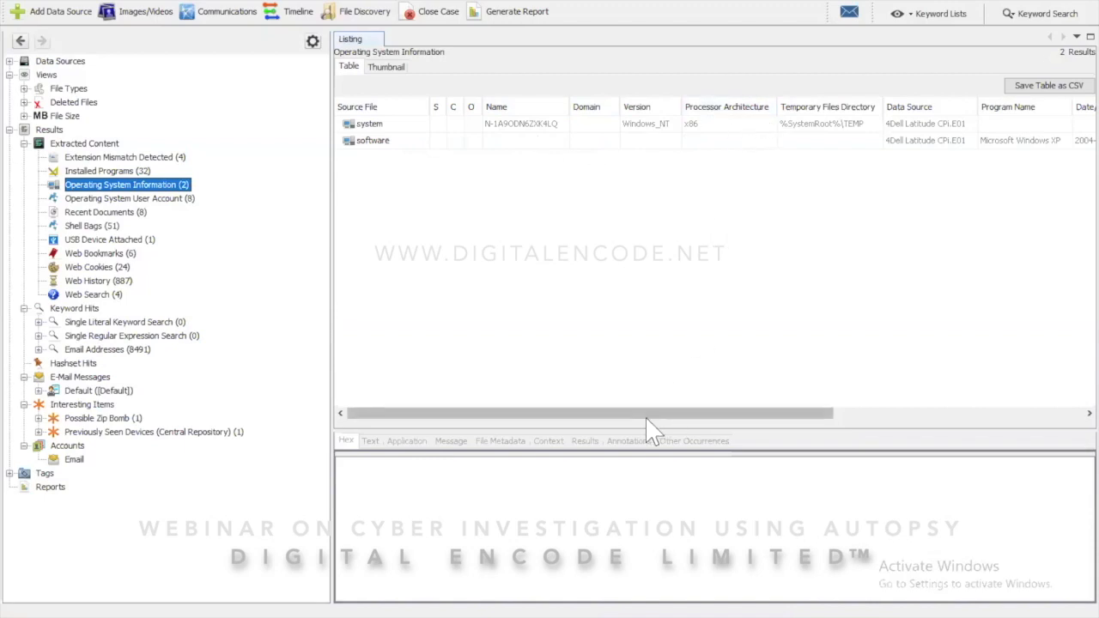
drag(684, 421, 853, 420)
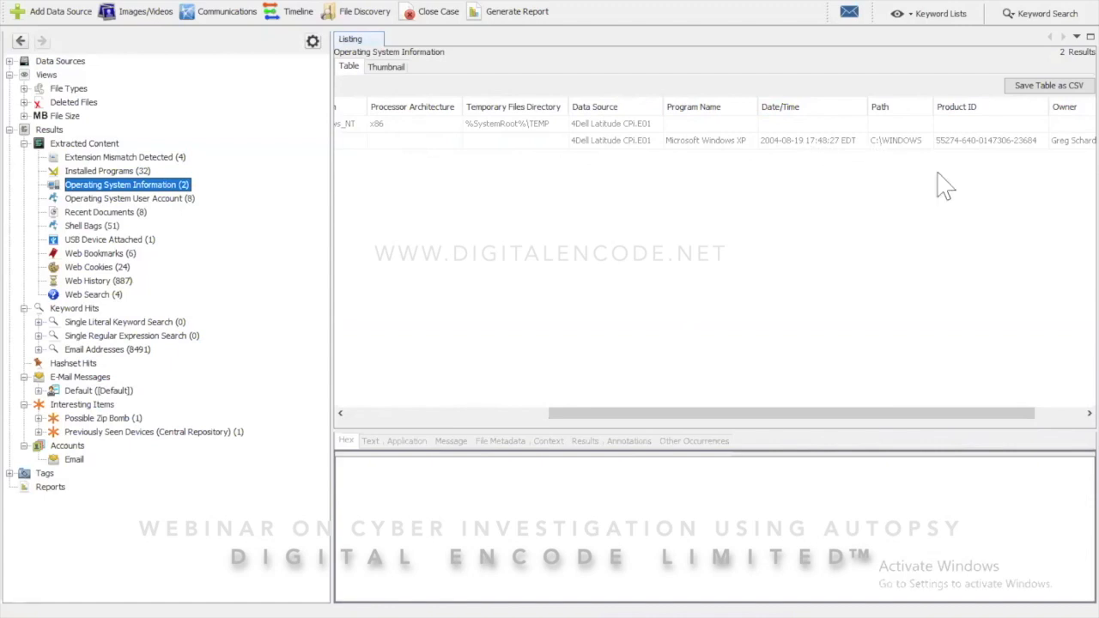
Create a new tag named "Abadoned Dell Computer Investigation" in the options, leaving its description empty, and apply the change.
drag(855, 416, 949, 410)
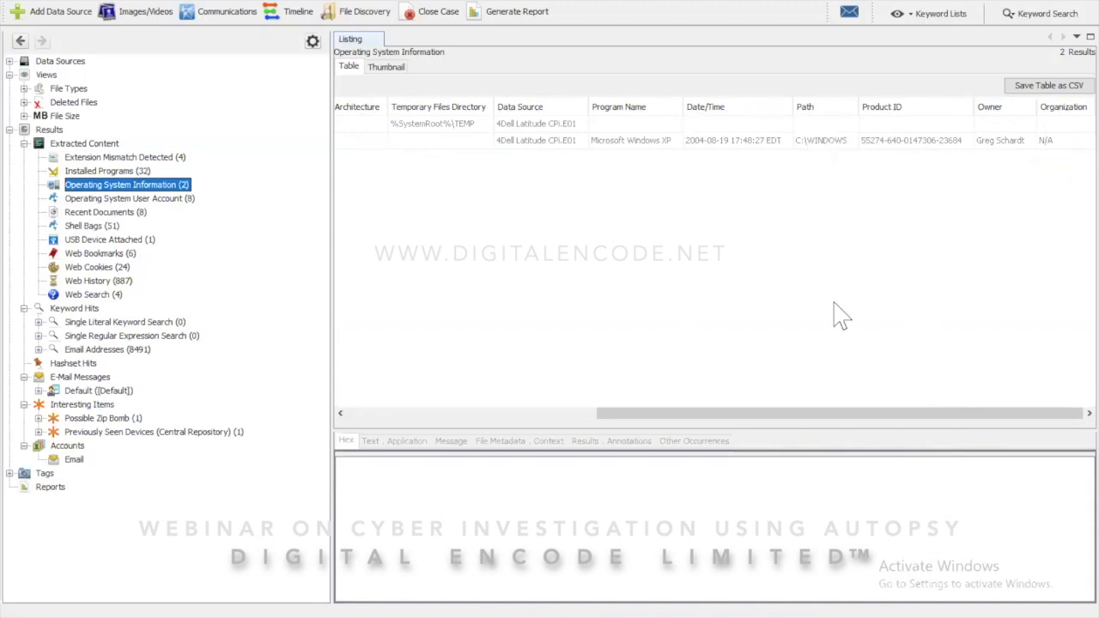
drag(713, 421, 748, 412)
click(63, 1)
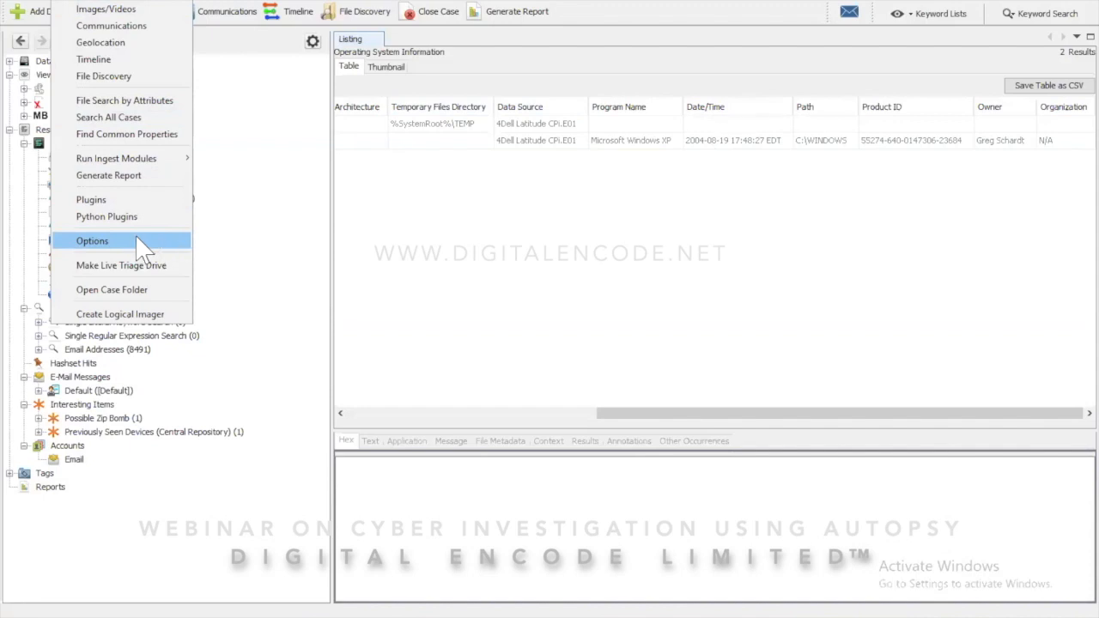
click(163, 240)
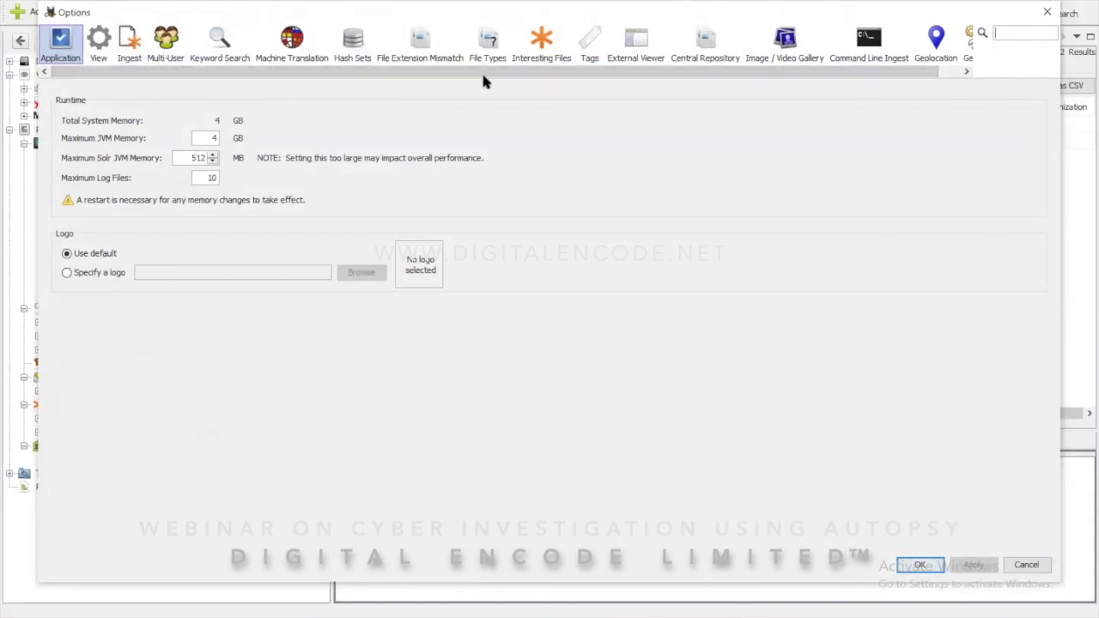
click(590, 49)
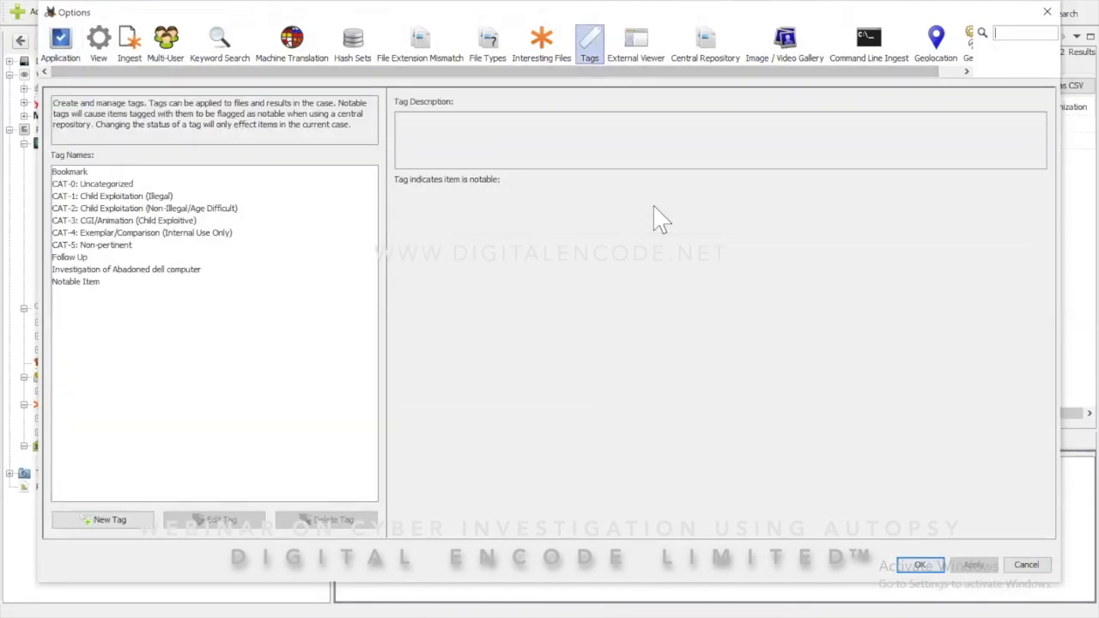
click(131, 528)
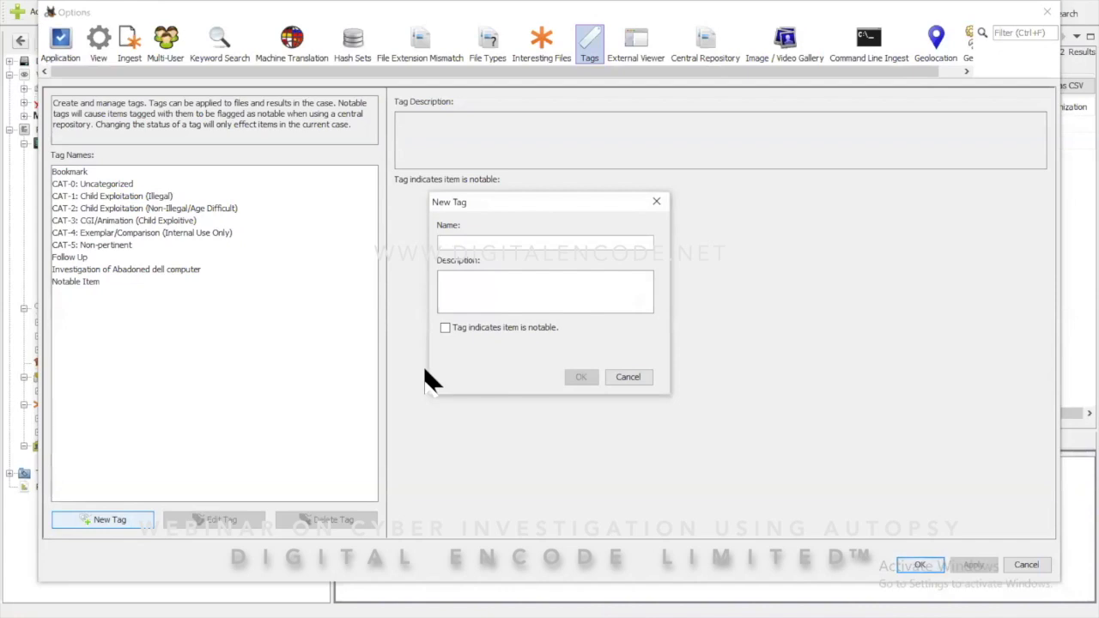
text(Abadone)
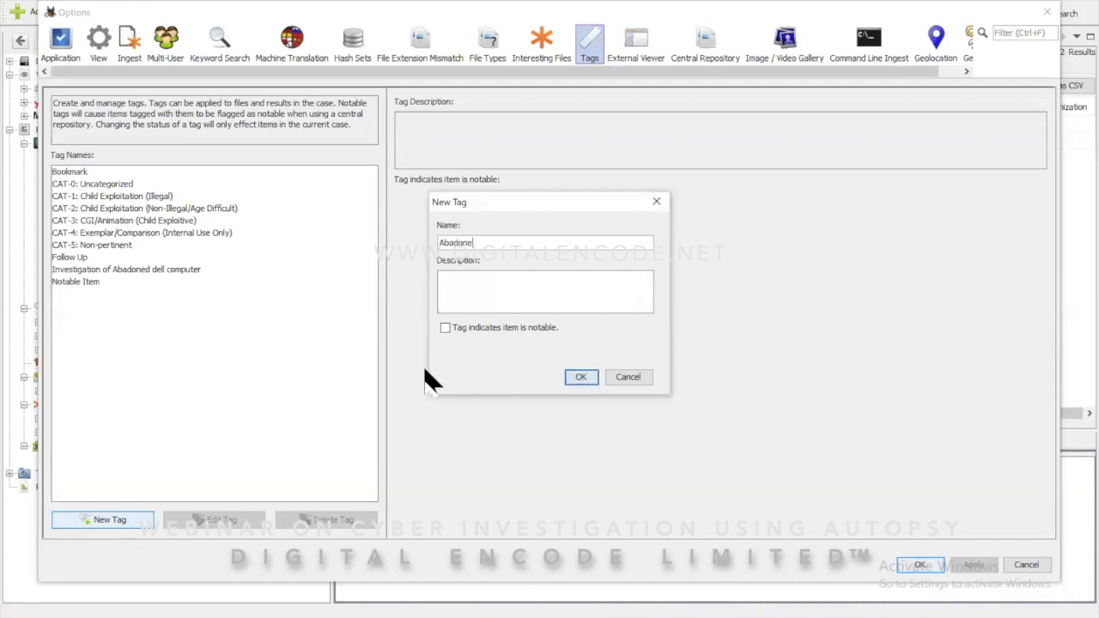
text(d De)
text(ll Compluter Investigation)
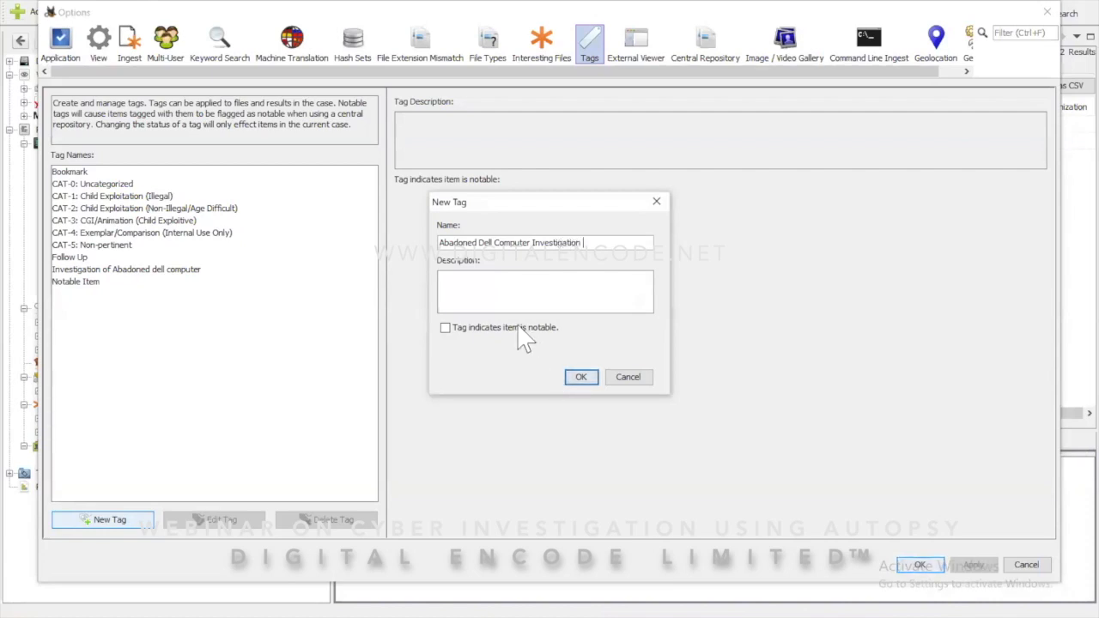
click(582, 379)
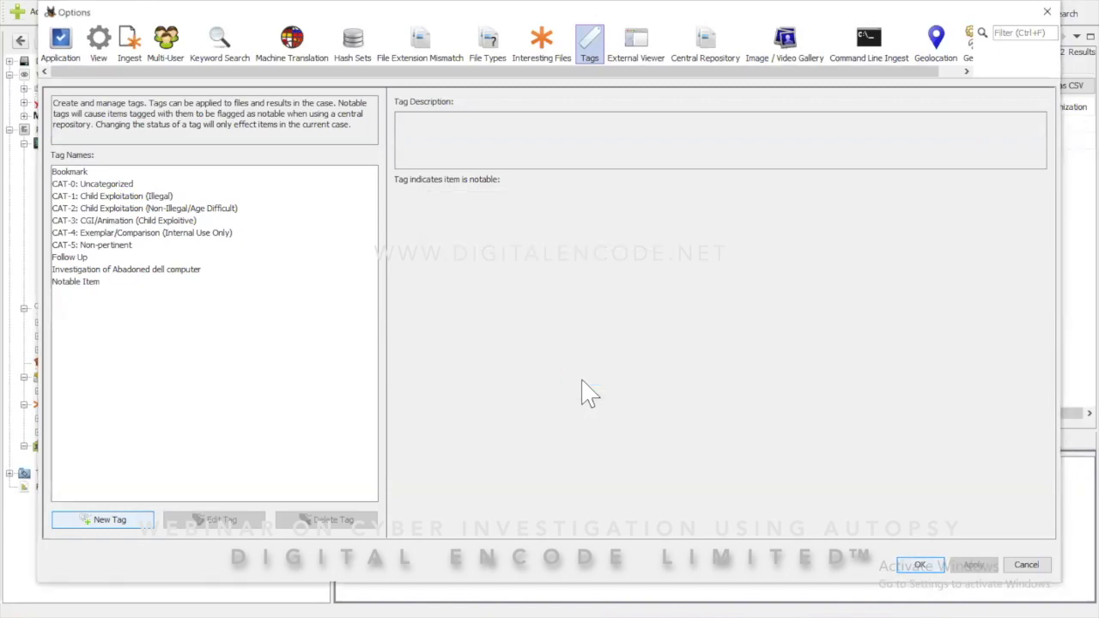
click(975, 566)
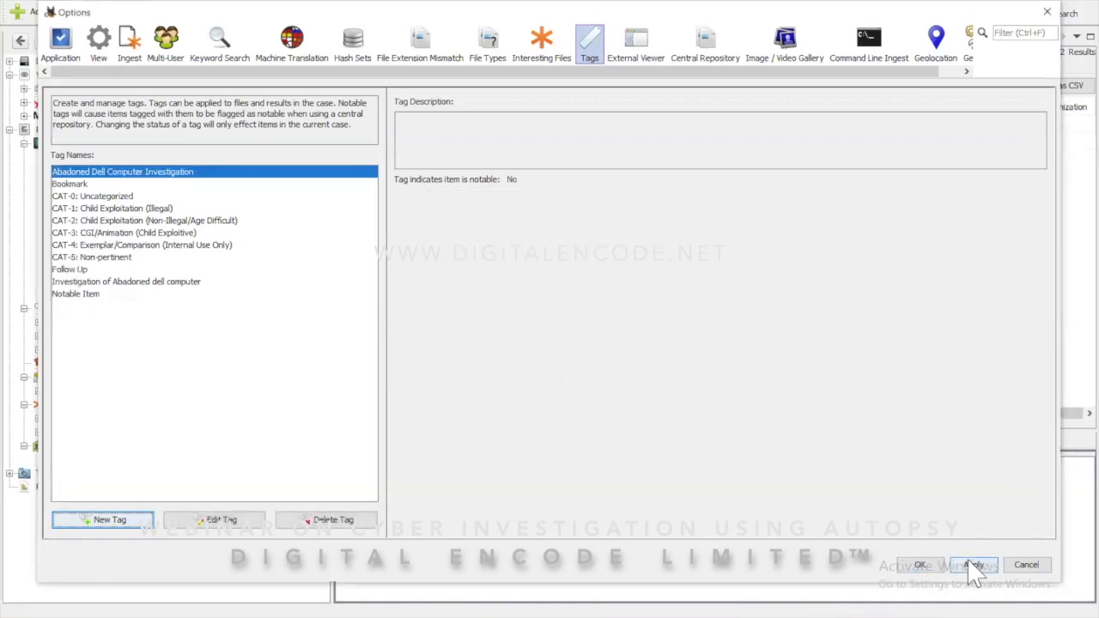
click(920, 565)
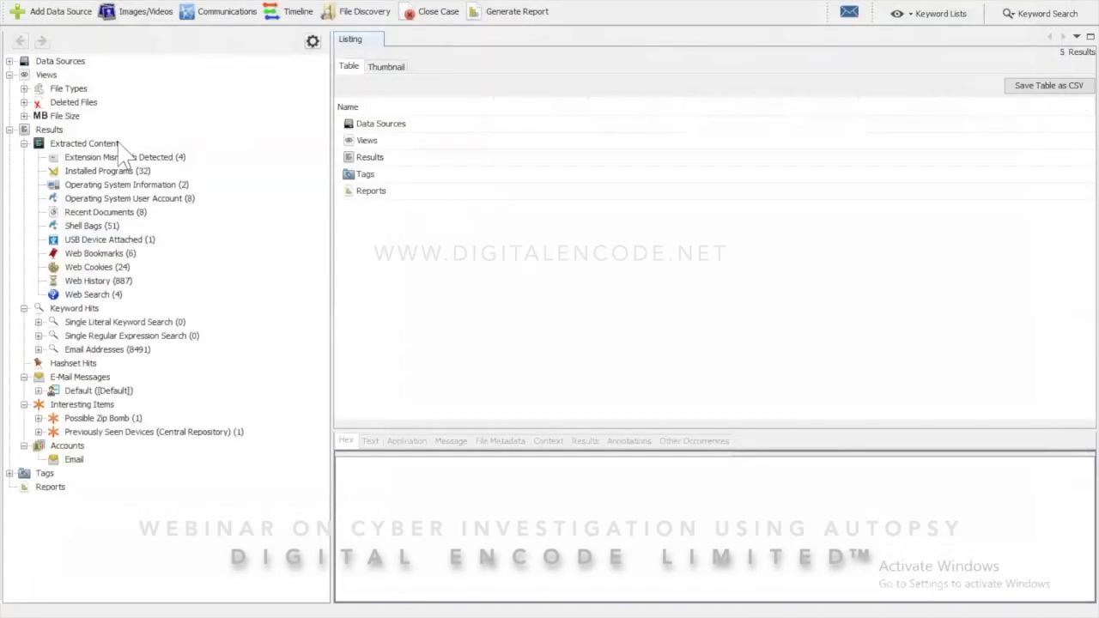
Start adding a result tag with a comment to the Microsoft Windows XP entry in Operating System Information.
click(105, 184)
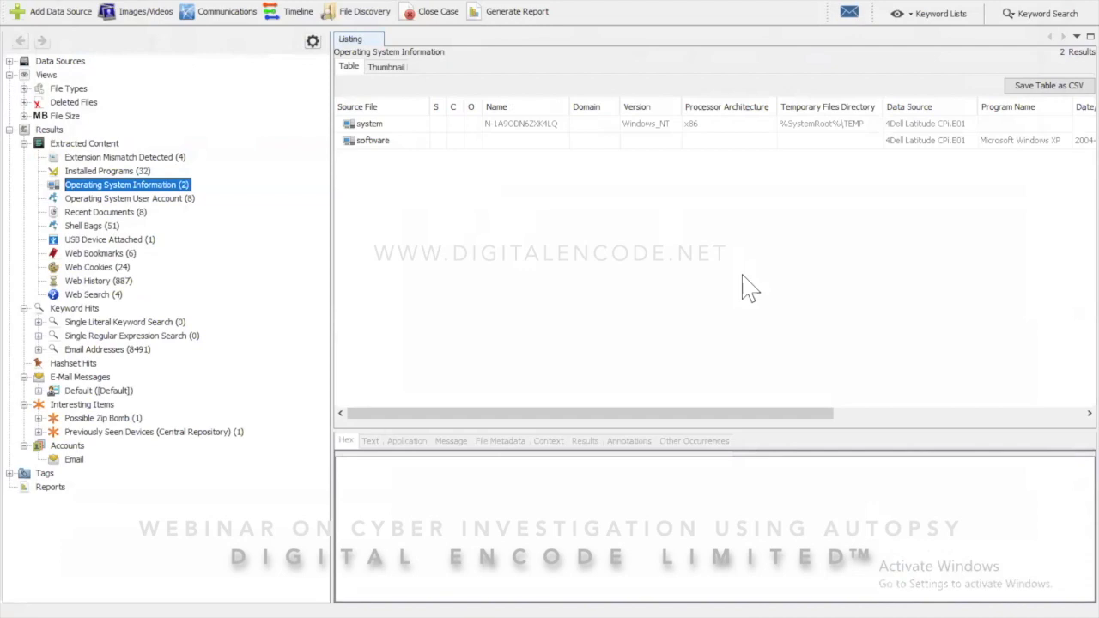
drag(721, 414, 991, 419)
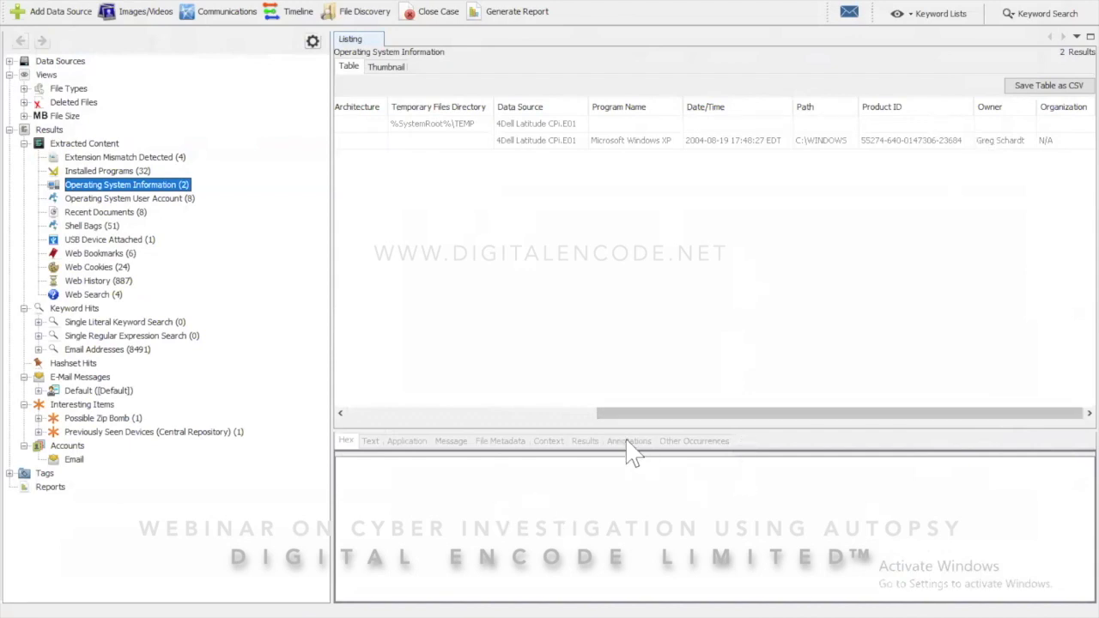
click(999, 141)
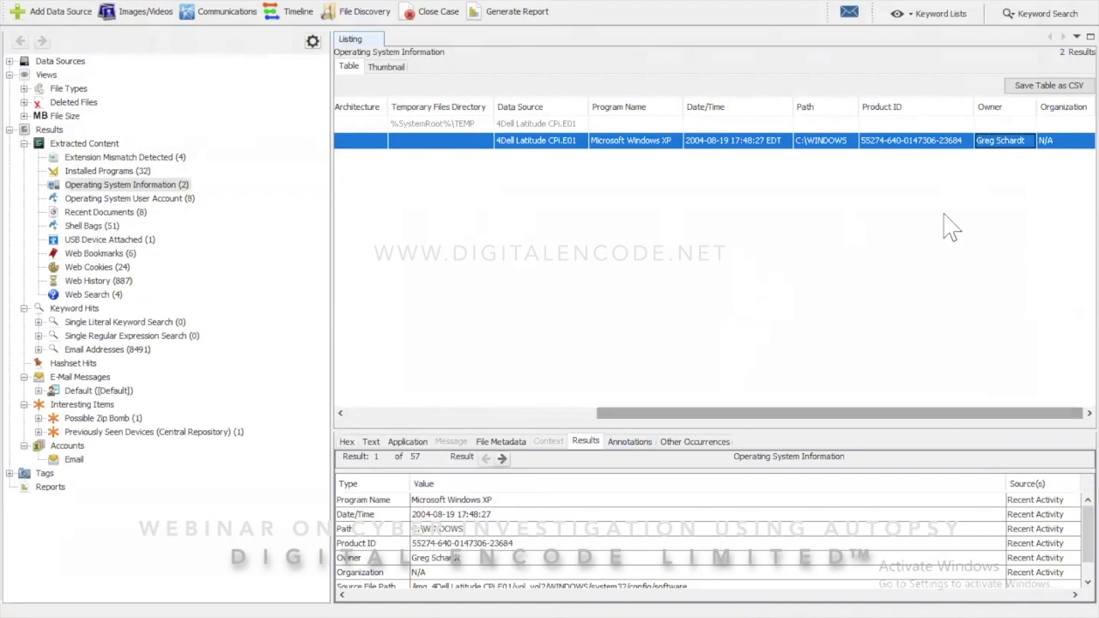
right_click(989, 153)
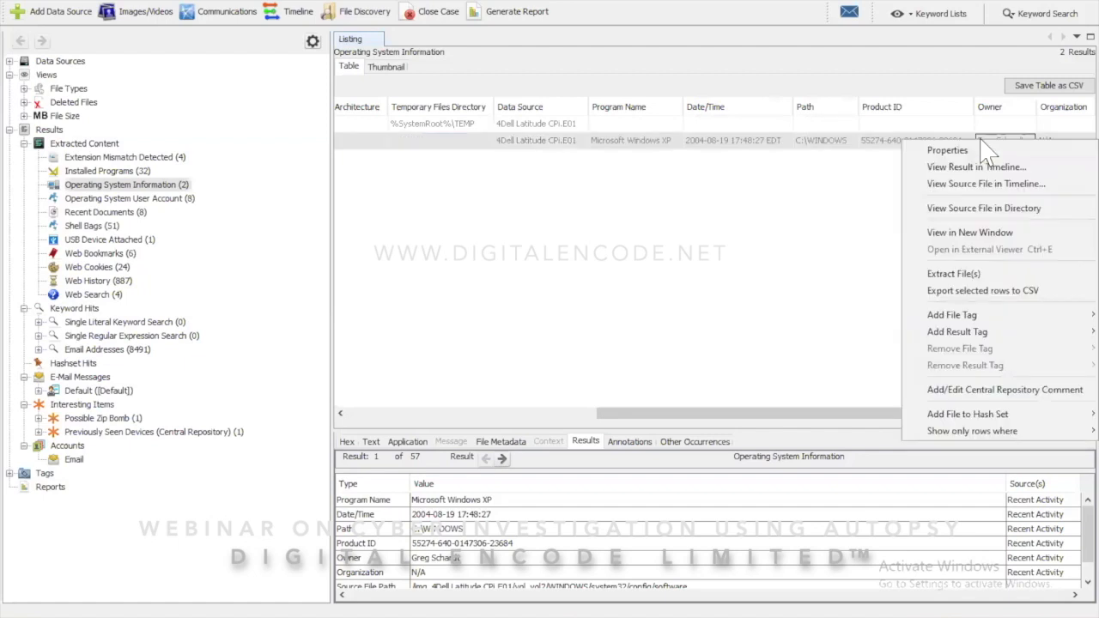
mouse_move(994, 338)
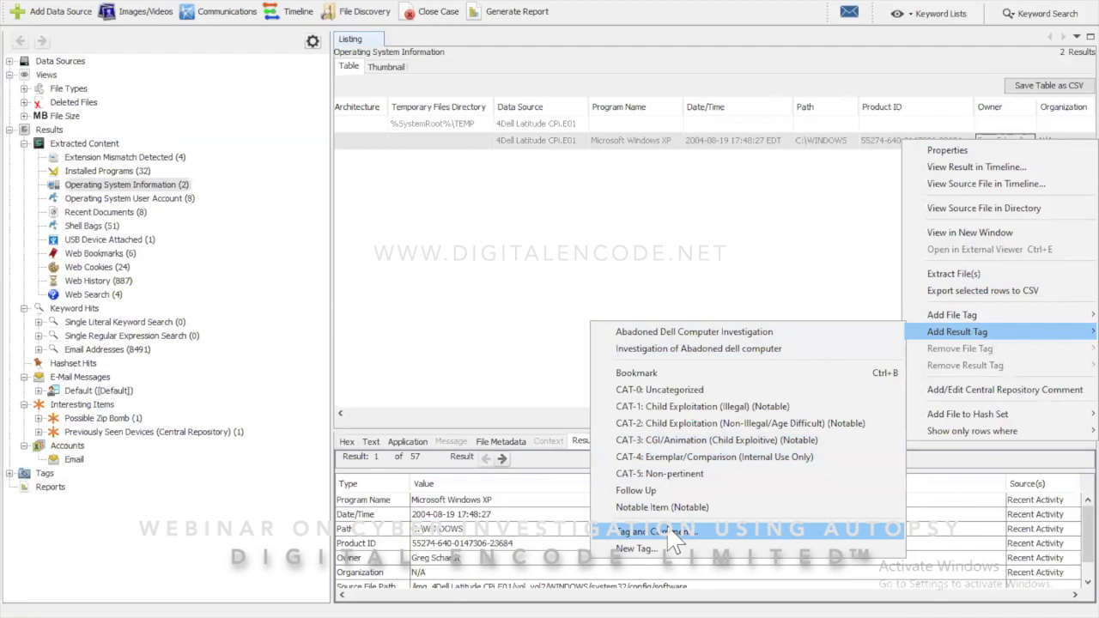
click(672, 532)
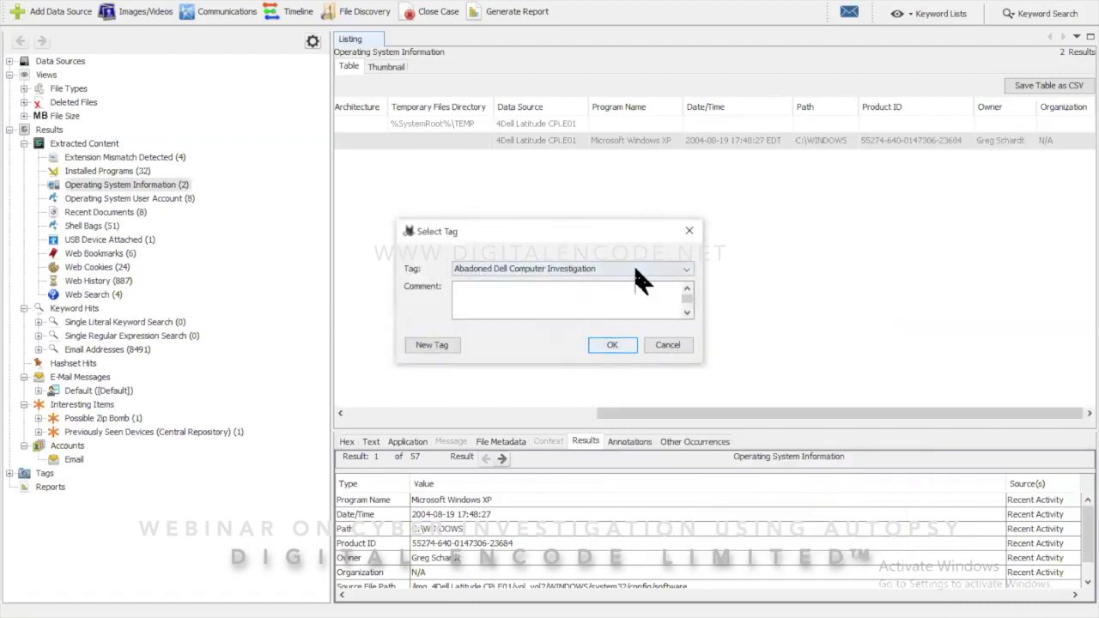
Enter "Evidence 01 (Computer Owner : )" as the comment's first line, with the owner's full name before the closing parenthesis.
click(569, 292)
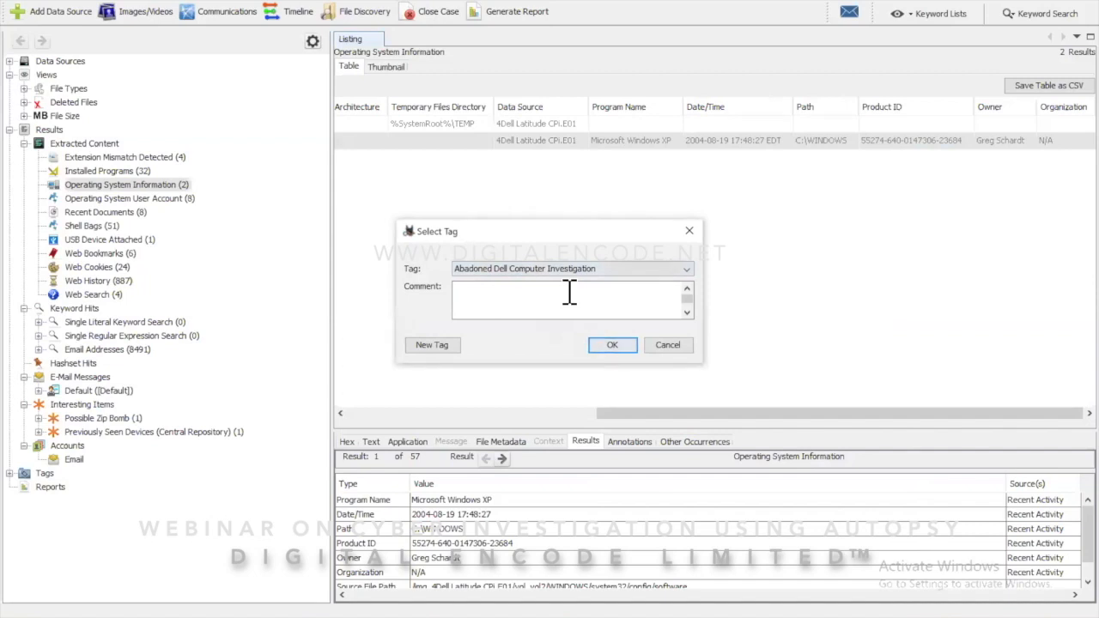
text(Evidence 01 (Computer Name)
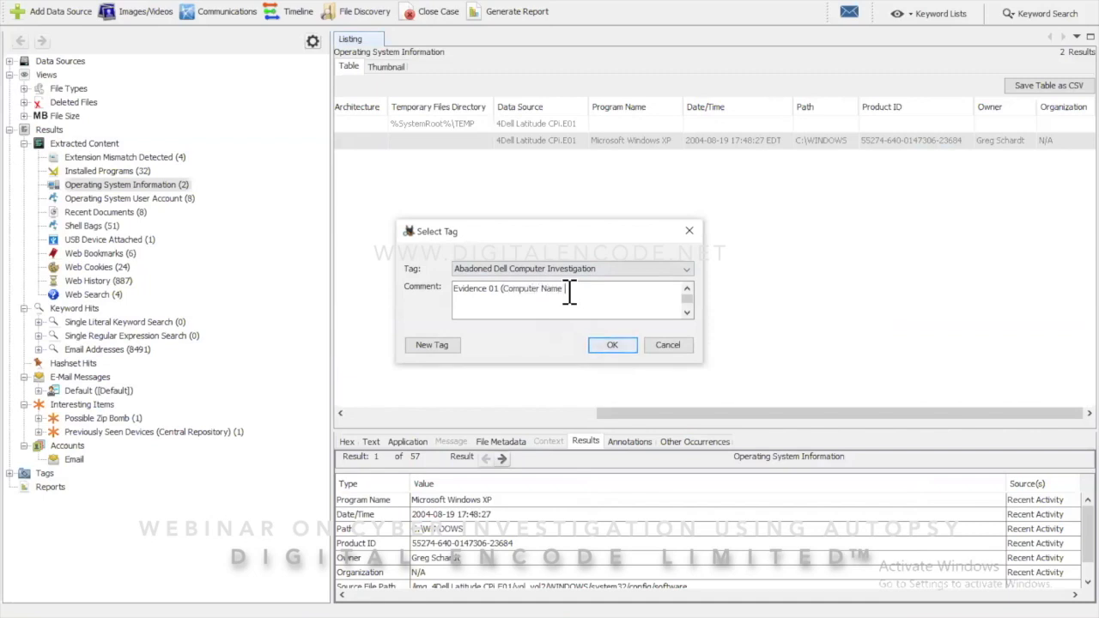
text( :)
key(BackSpace)
key(BackSpace)
key(BackSpace)
key(BackSpace)
key(BackSpace)
text(Owne)
text(r : Greg )
text(Schard)
text(t)
text())
Add the comment lines "System Version :windows xp" and "Date Created : 2004/19/08", and save the result tag.
text(Syst)
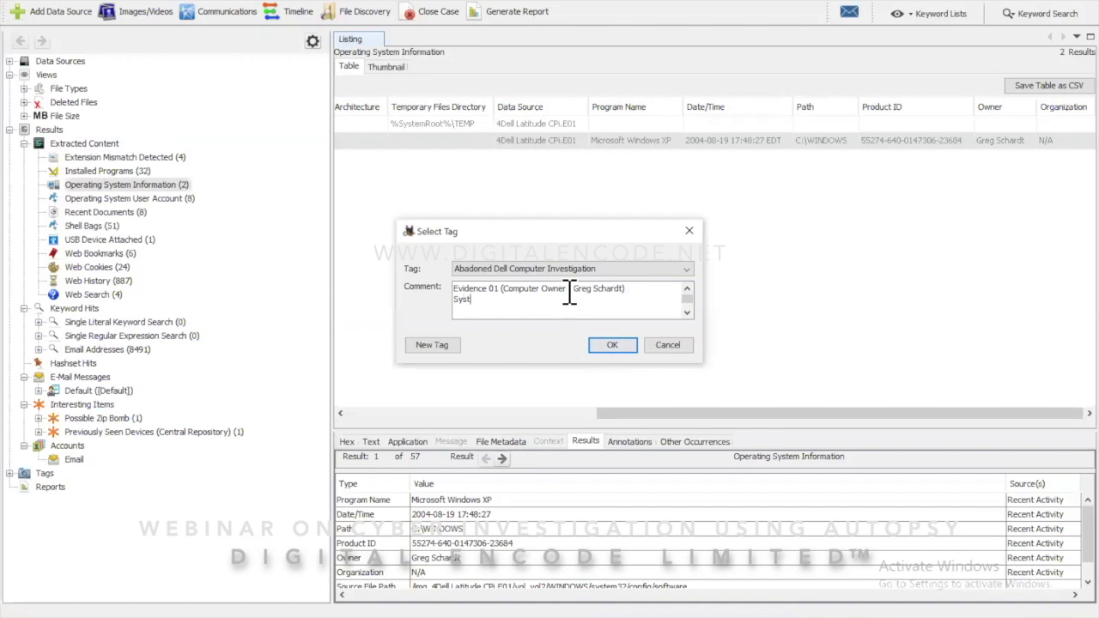
text(em Version)
text(:windows xp)
key(Return)
text(Date Cre)
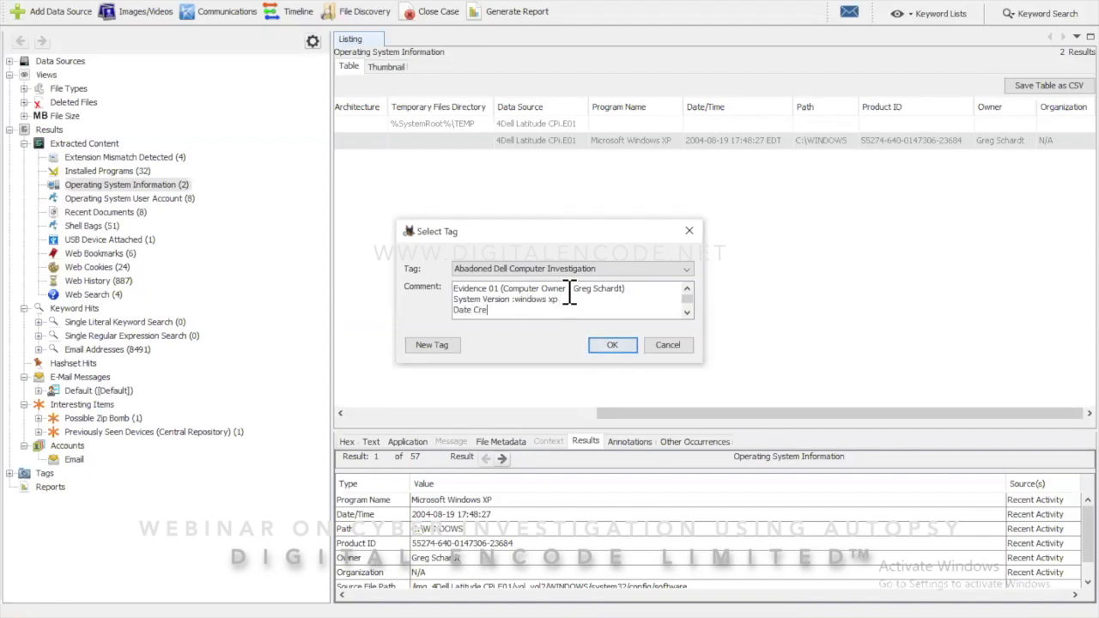
text(ated : 2004/19)
text(08)
key(Left)
key(Left)
text(/)
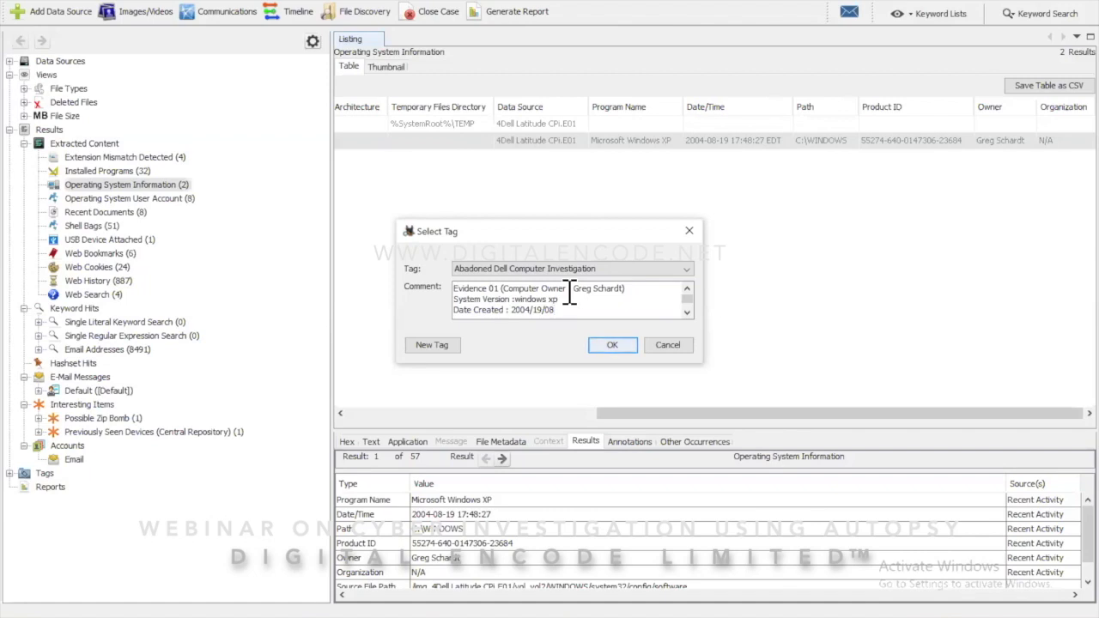
click(613, 347)
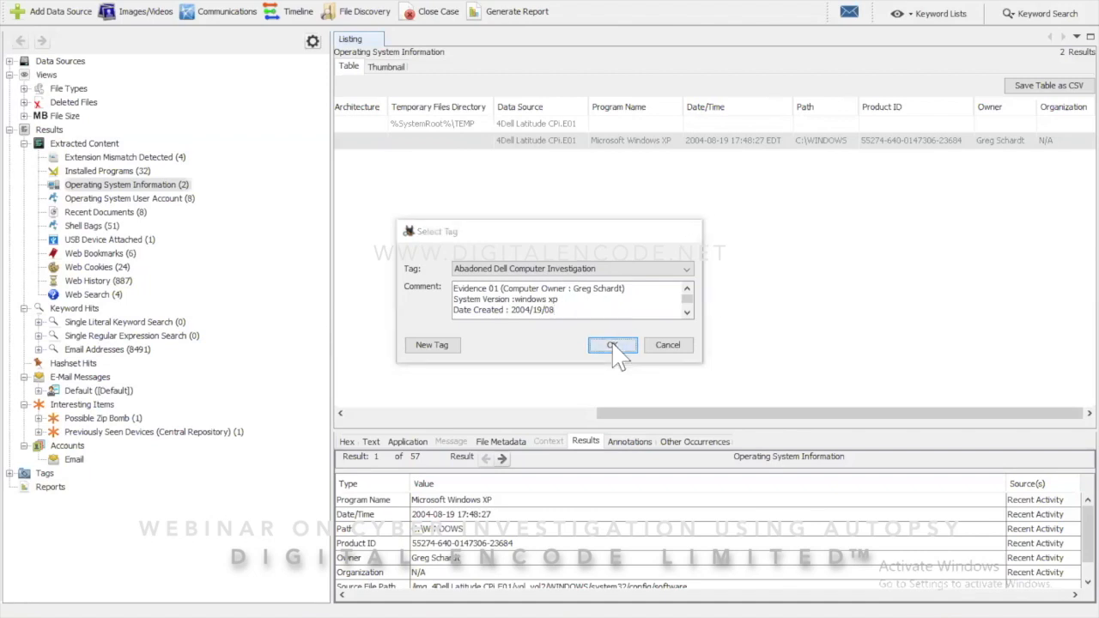
drag(603, 412, 352, 422)
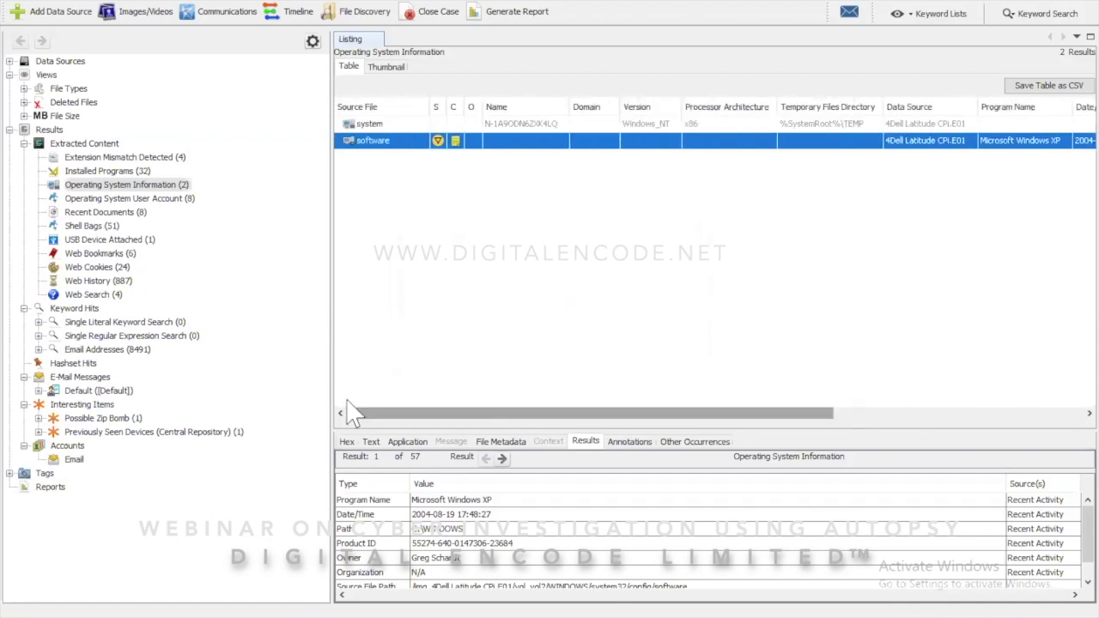
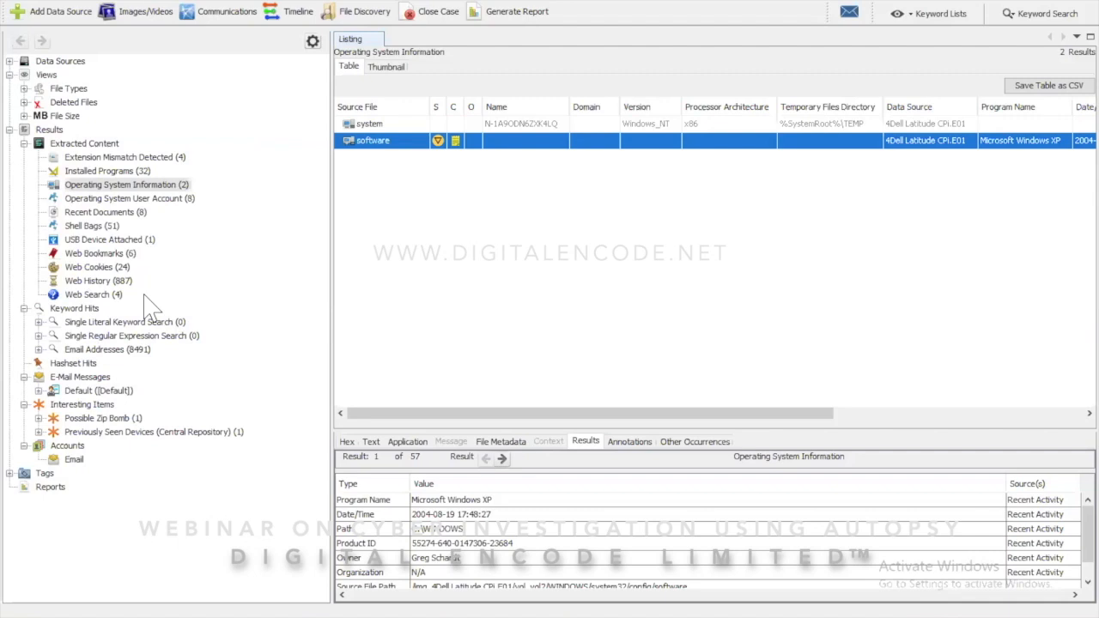
Review the extracted Web Search entries and the Web Bookmarks entries.
click(93, 295)
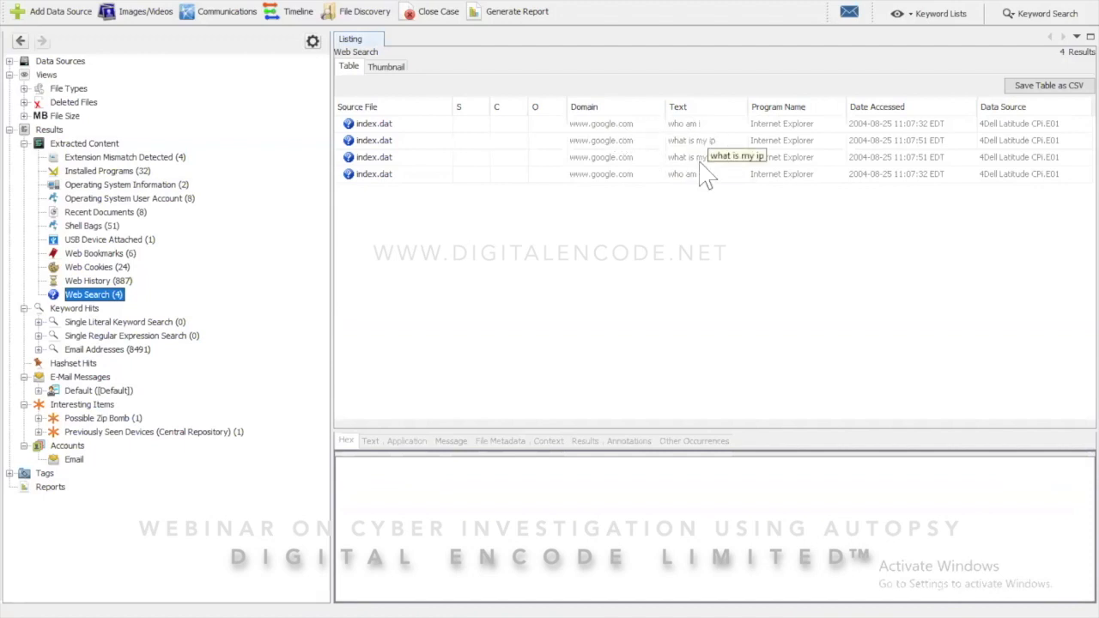
click(98, 255)
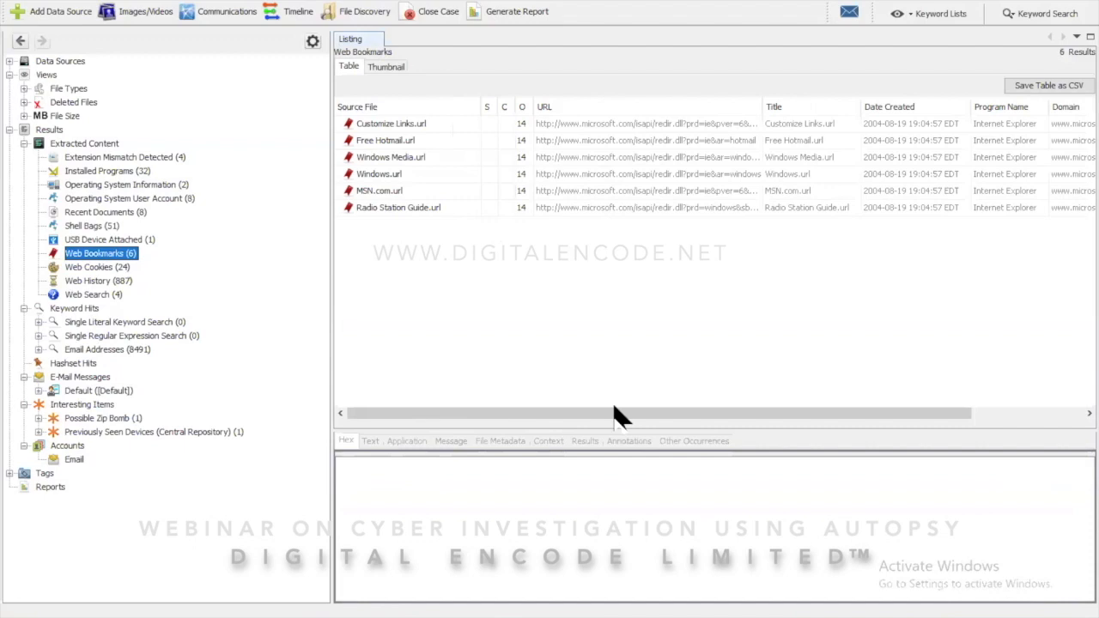
drag(601, 414, 550, 421)
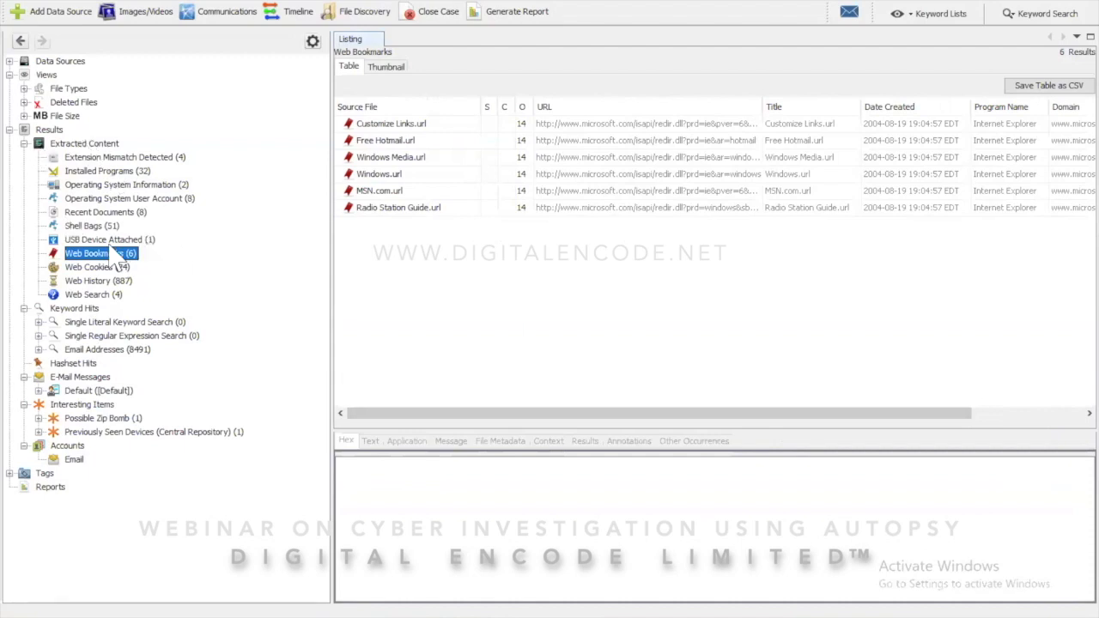
Examine the Operating System User Account entries, including the individual account details and the path, date, count, account type and password settings columns.
click(109, 200)
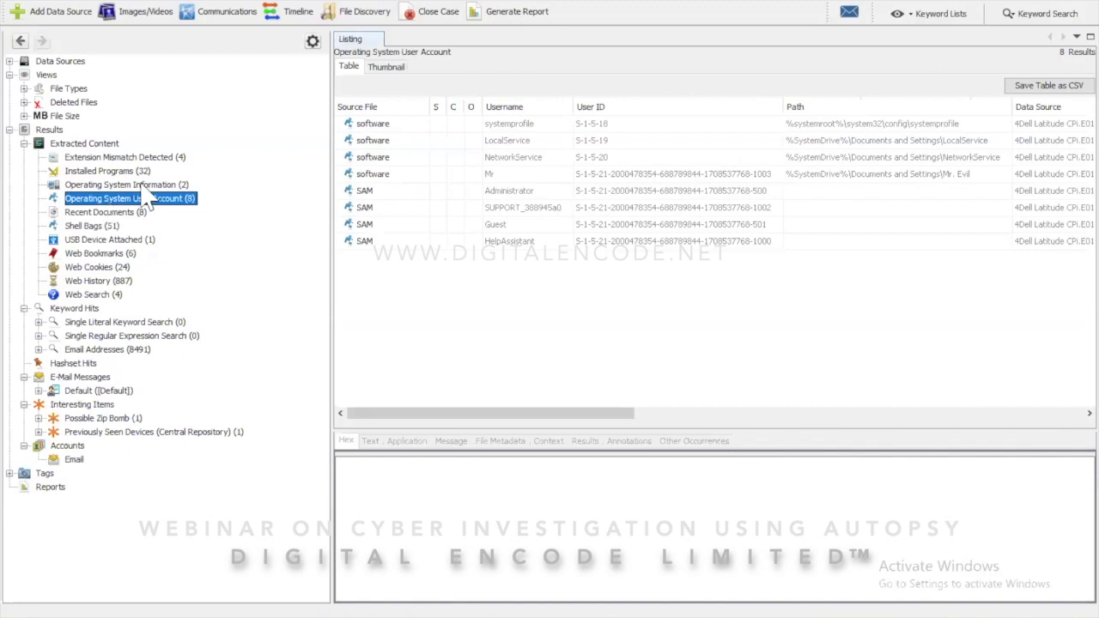
click(513, 176)
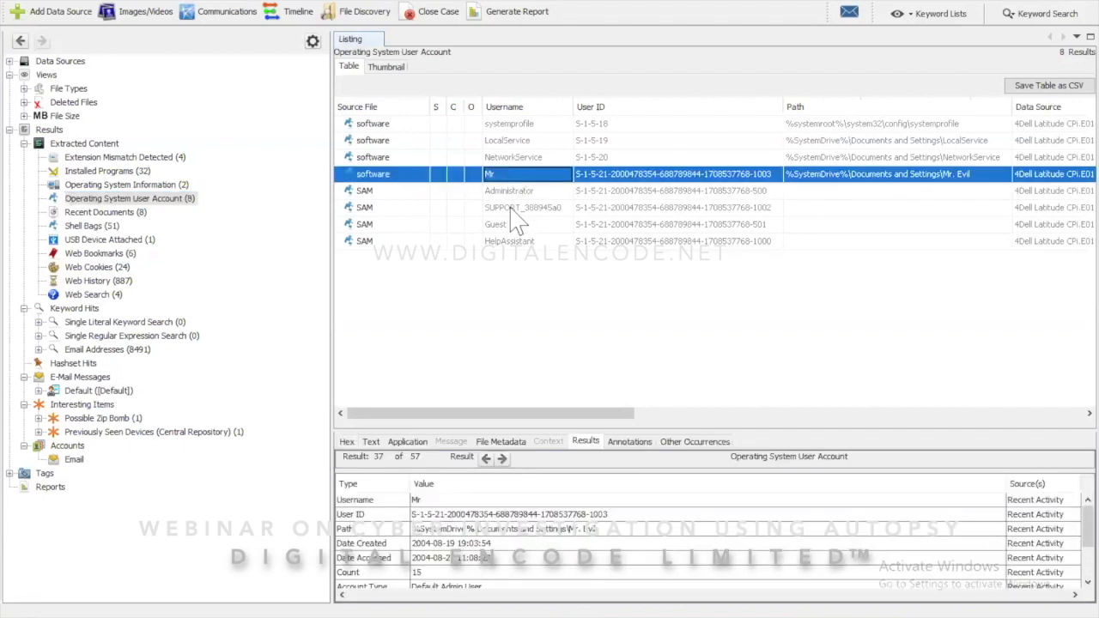
click(498, 193)
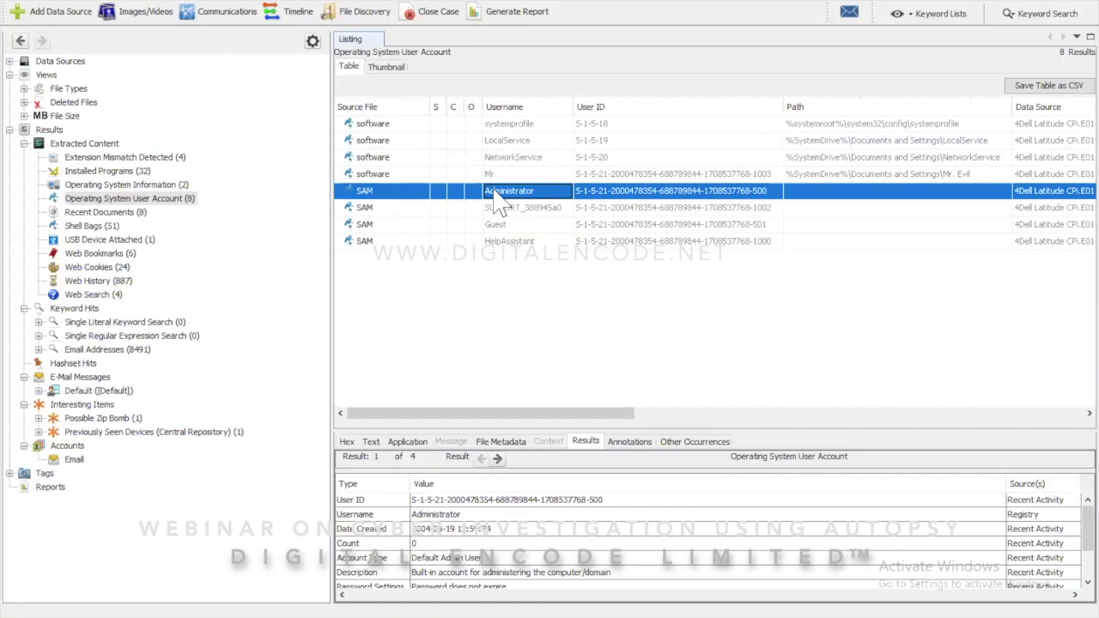
key(Down)
key(Down)
key(Down)
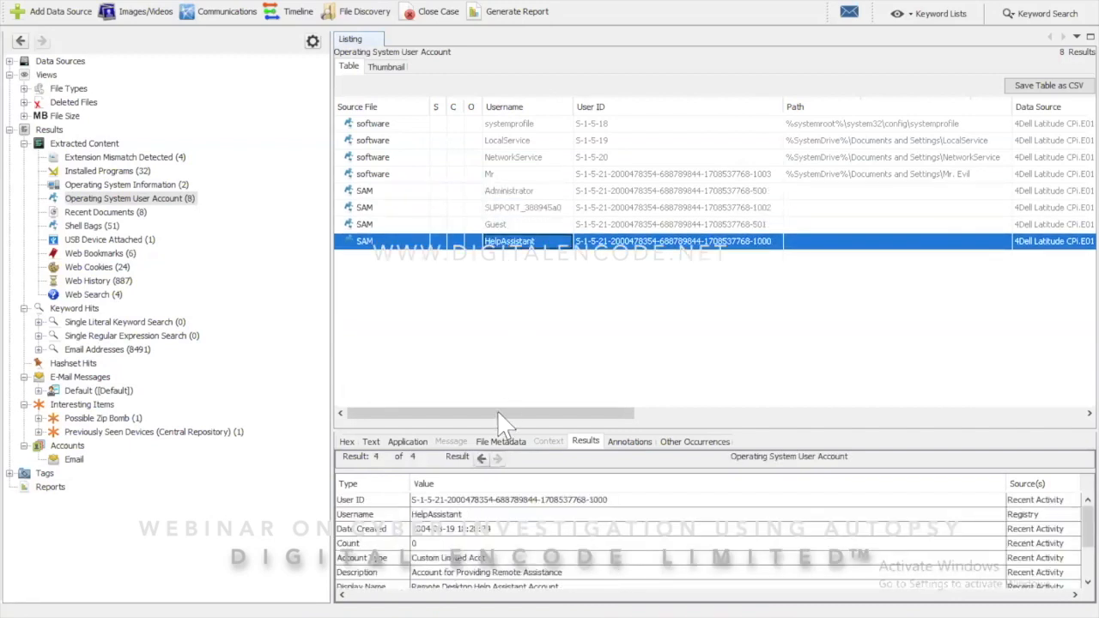
drag(505, 413, 557, 417)
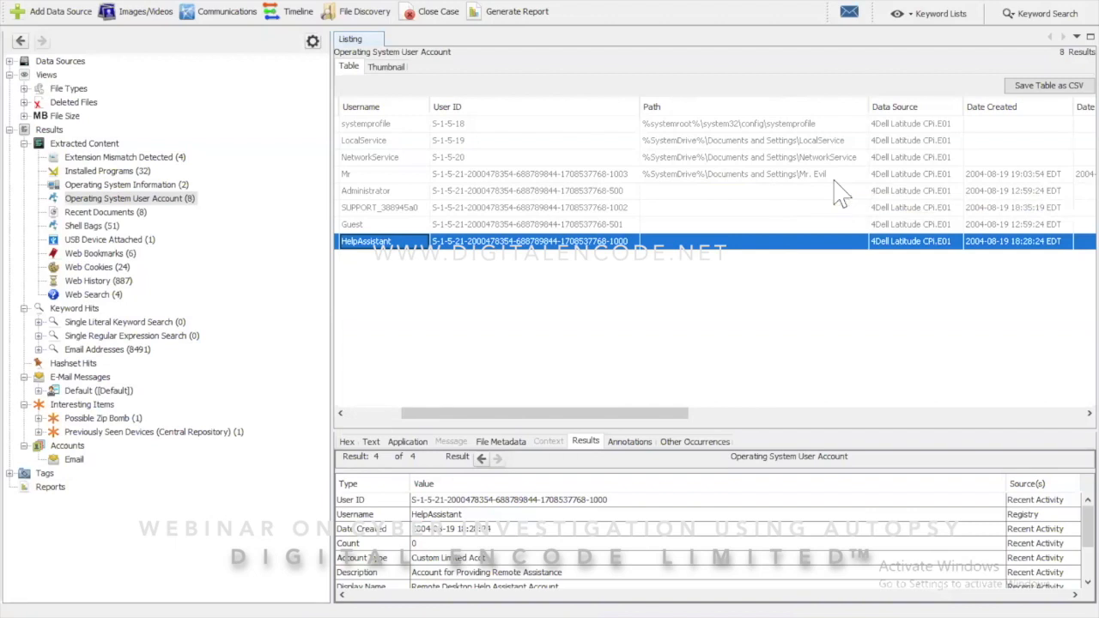
drag(639, 413, 649, 411)
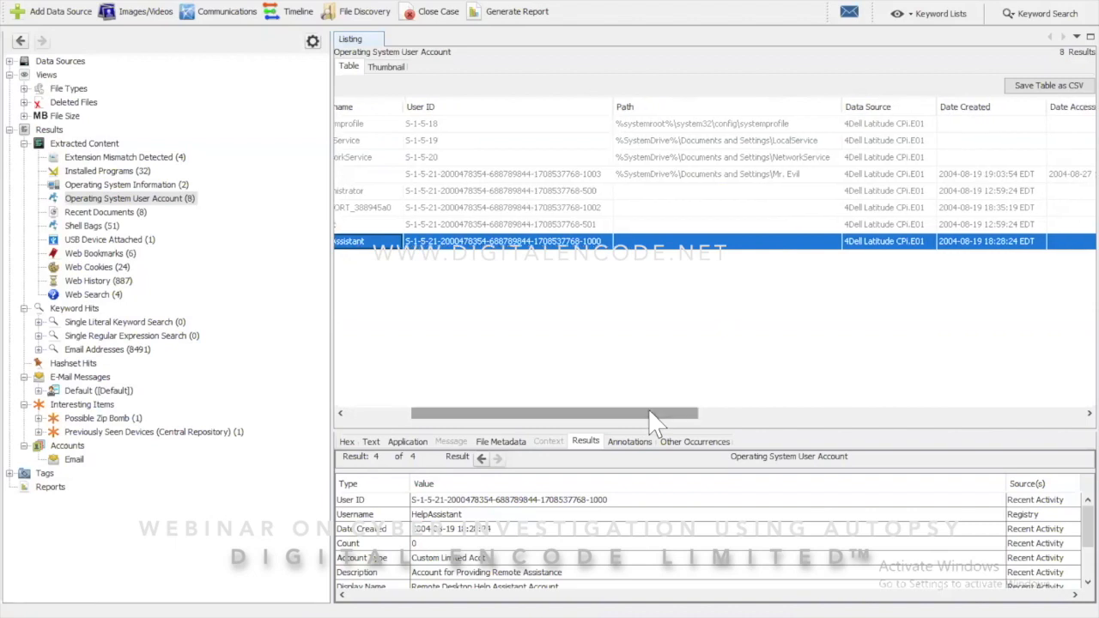
drag(649, 413, 740, 416)
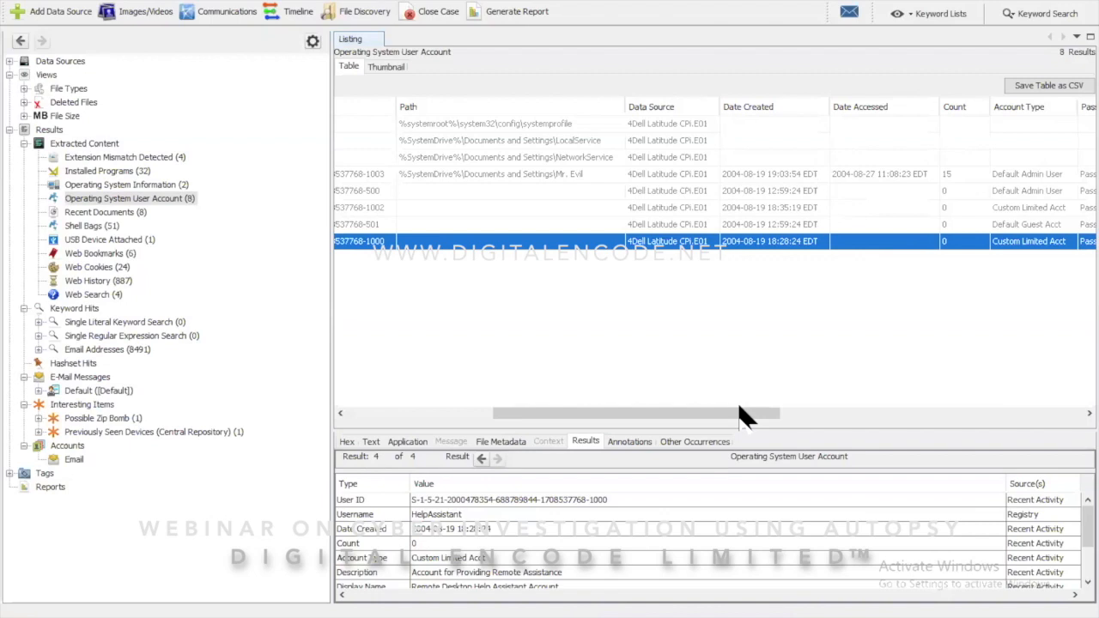
drag(747, 418, 792, 391)
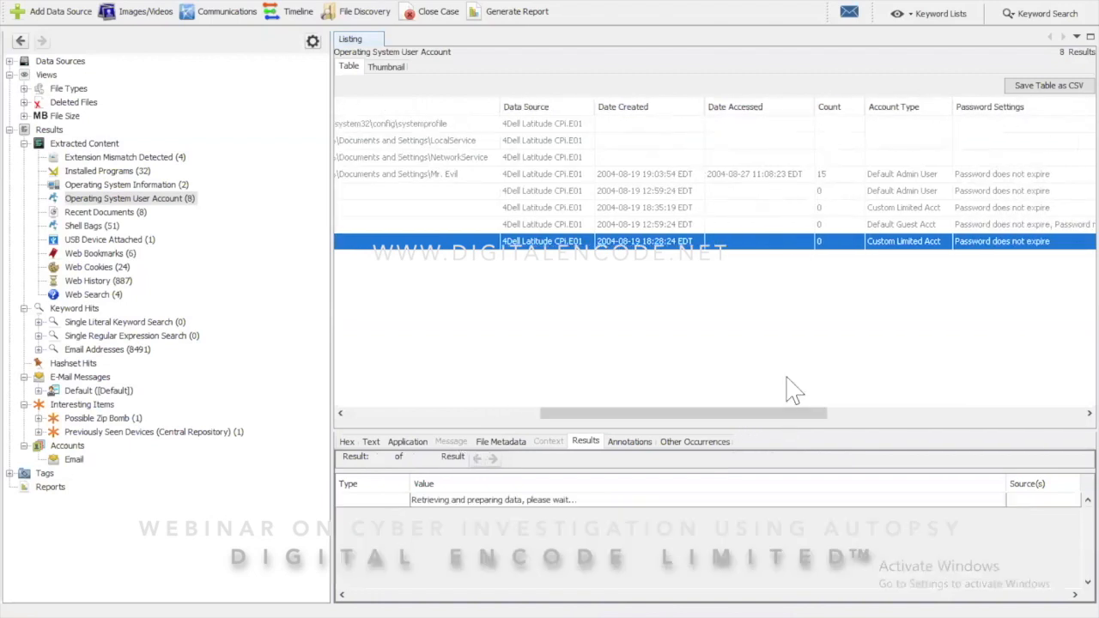
Start a result tag with a comment on the Default Admin User account last accessed on 2004-08-27.
click(723, 178)
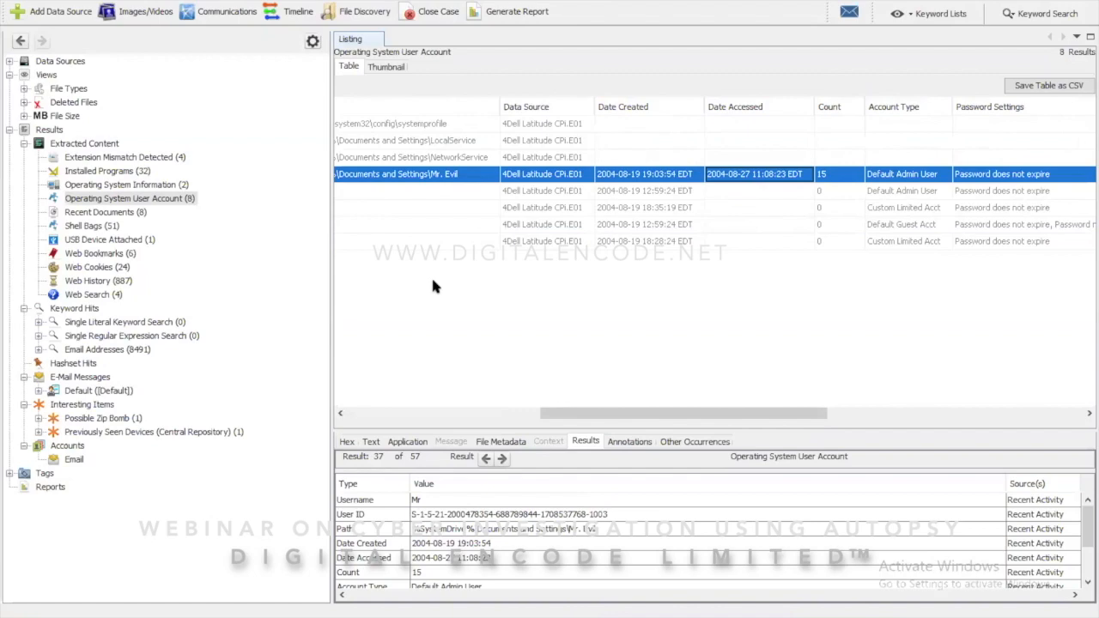
key(super+Tab)
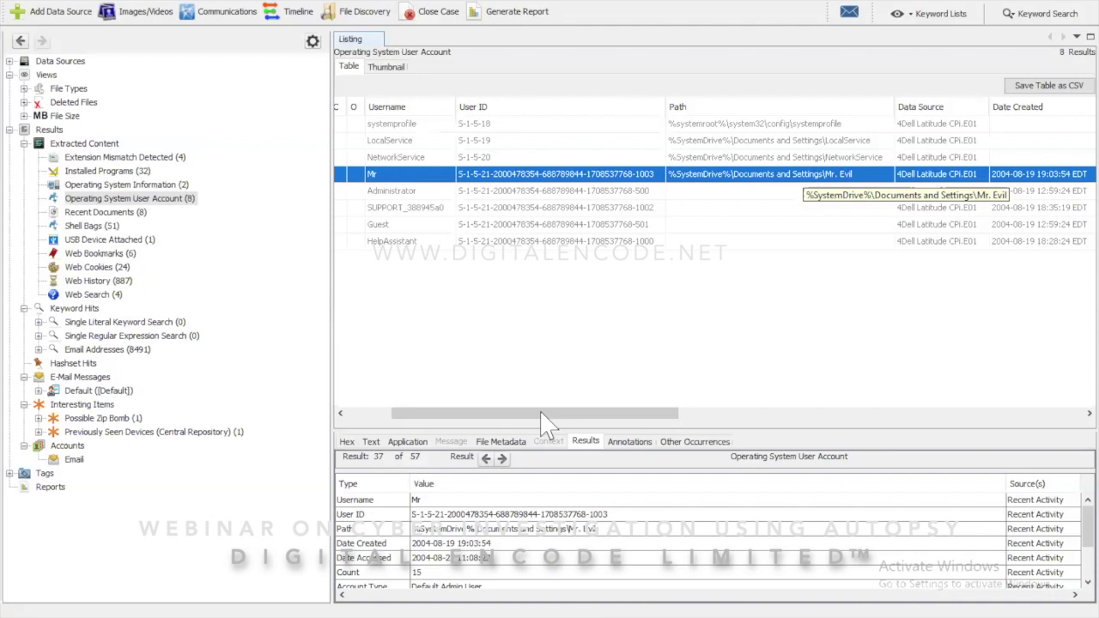
scroll(675, 201, left, 3)
scroll(650, 179, right, 5)
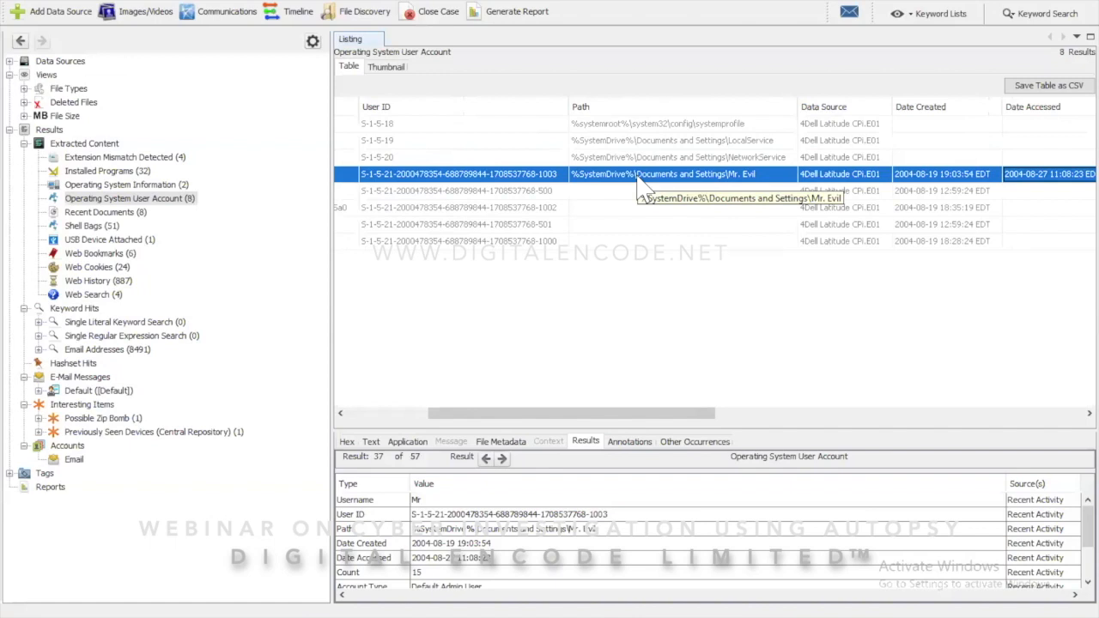
right_click(636, 175)
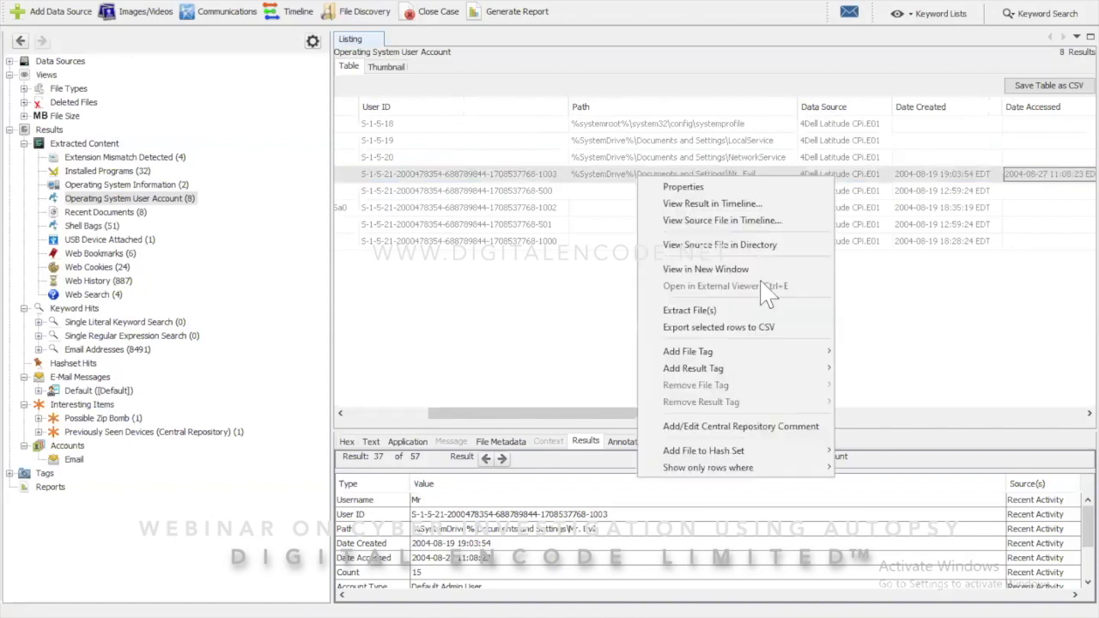
mouse_move(771, 384)
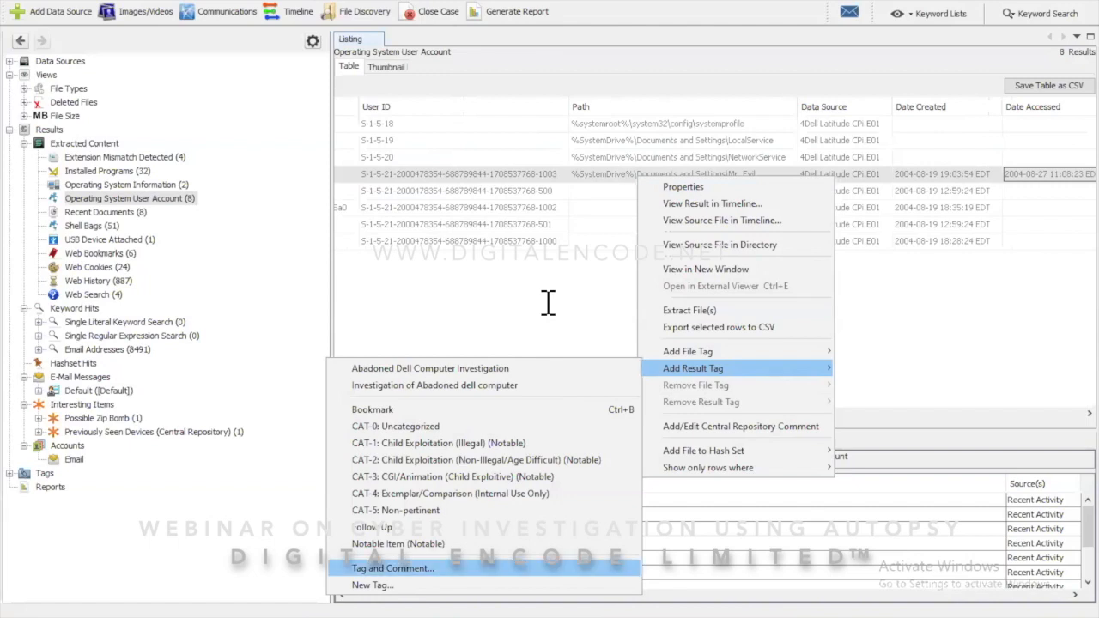
key(Return)
Enter "Evidece 02 (Profile created on the Computer :" followed by the account's profile name as the comment's first line.
text(Evidece 0)
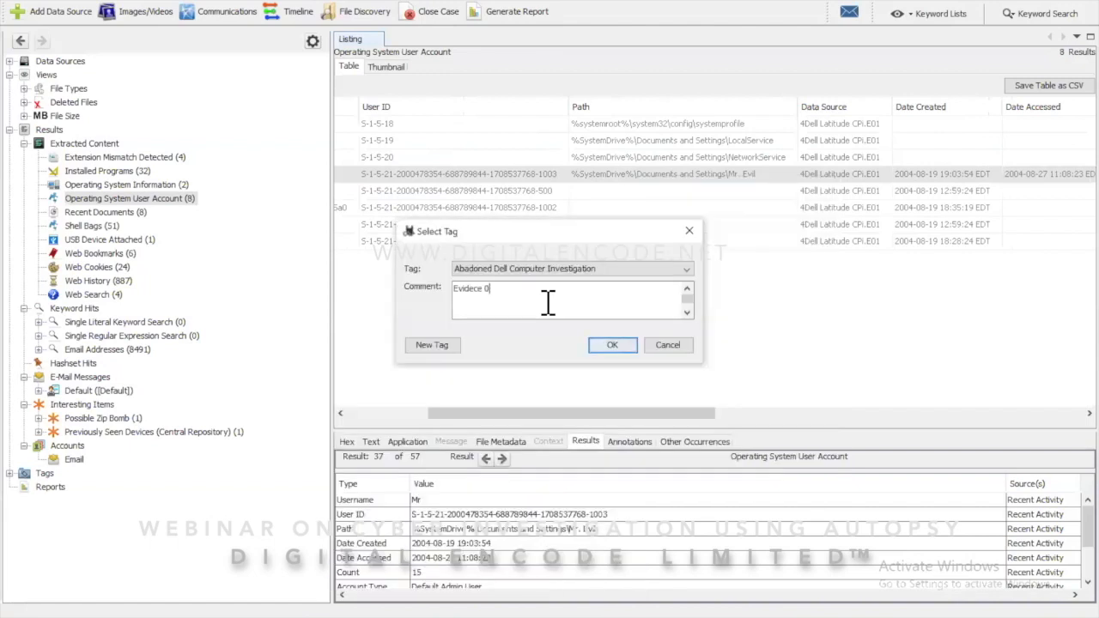
text(2 (Profile on)
key(BackSpace)
key(BackSpace)
key(BackSpace)
text(created on the Computer :MR.)
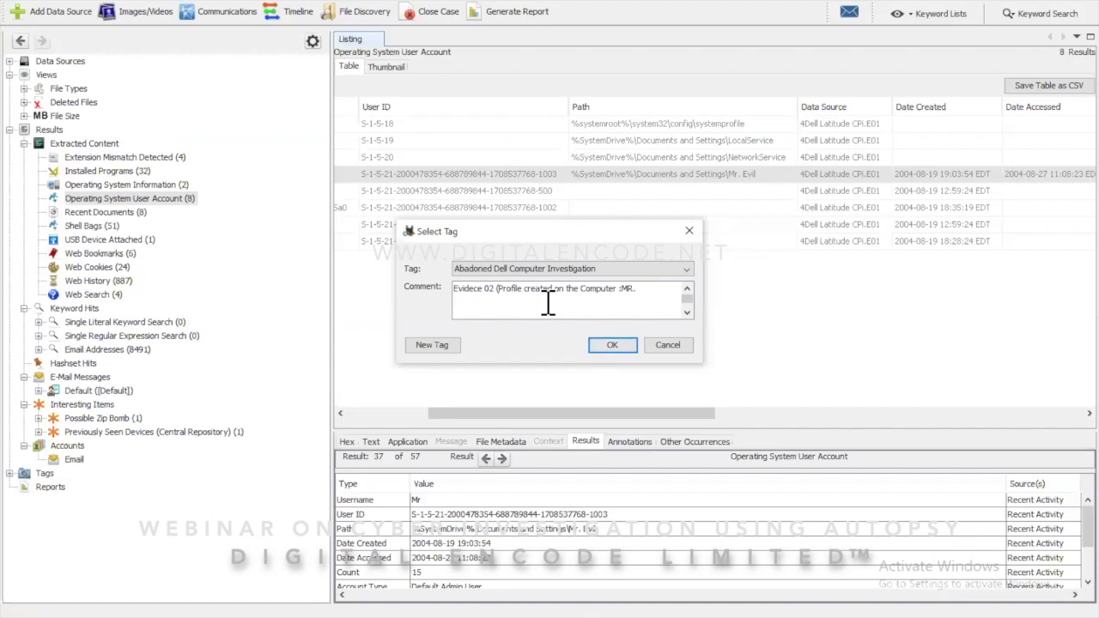
text( Evil)
key(Return)
Add the comment lines "Date Created 2004/08/19" and "Date Accessed 2004?08/27 same day case was reported", and save the result tag.
text(Date Created)
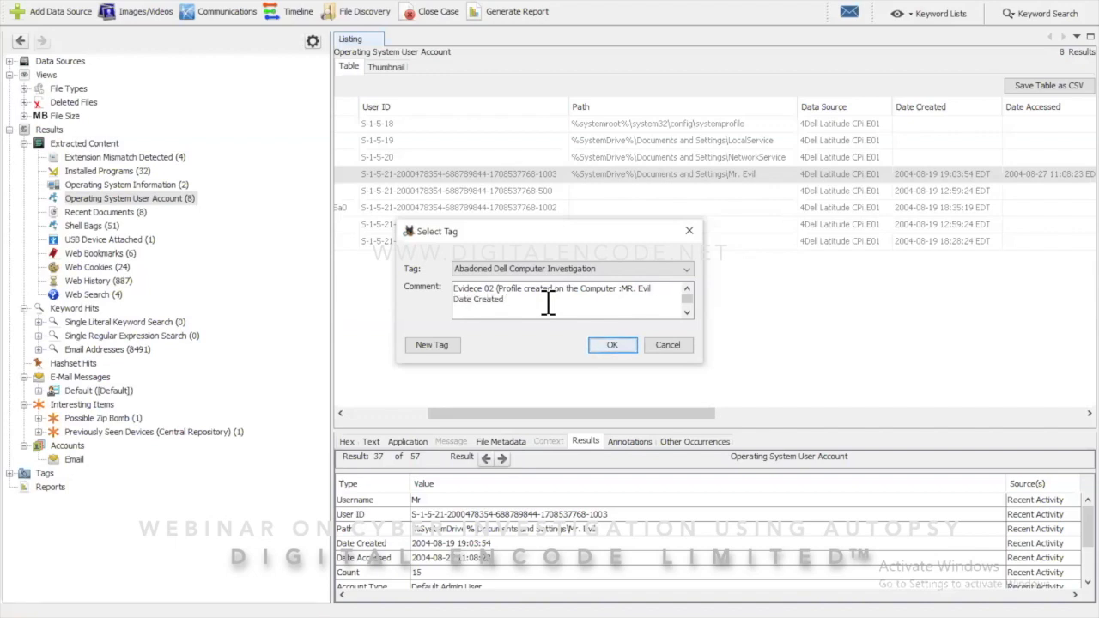
text( 2004/08/19)
key(Return)
text(Date Accessed 2004/)
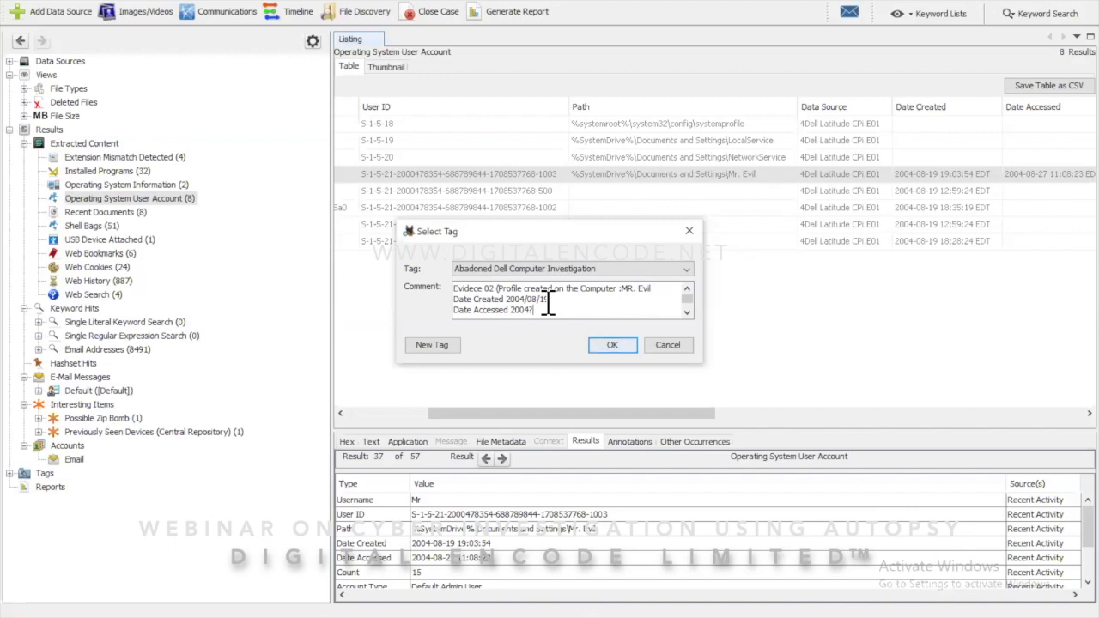
text(08/27)
text(same day case was reported)
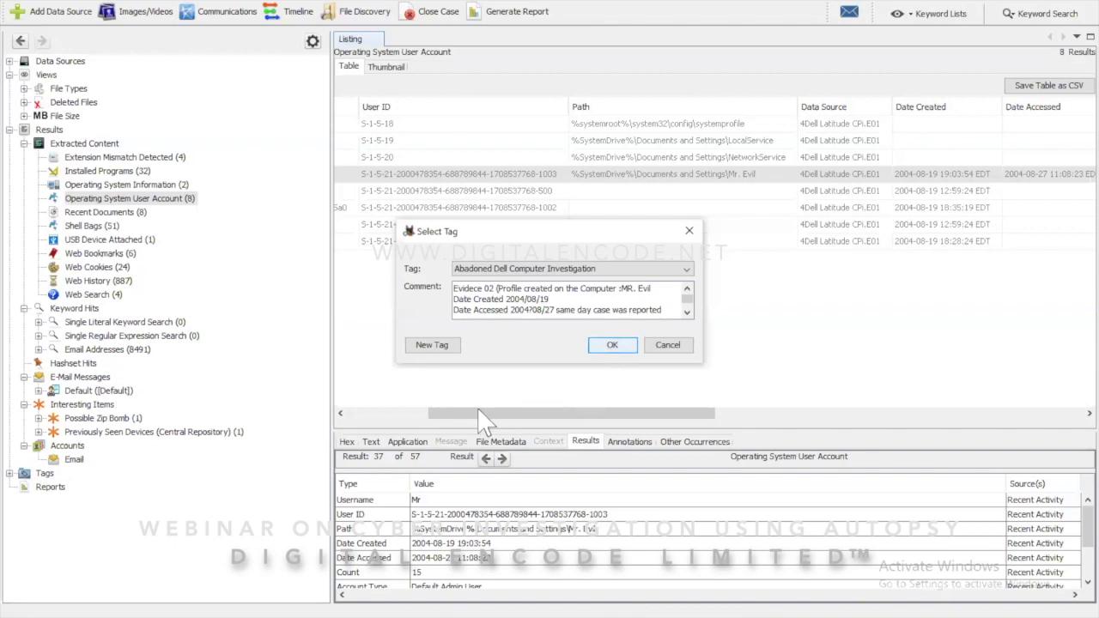
key(Return)
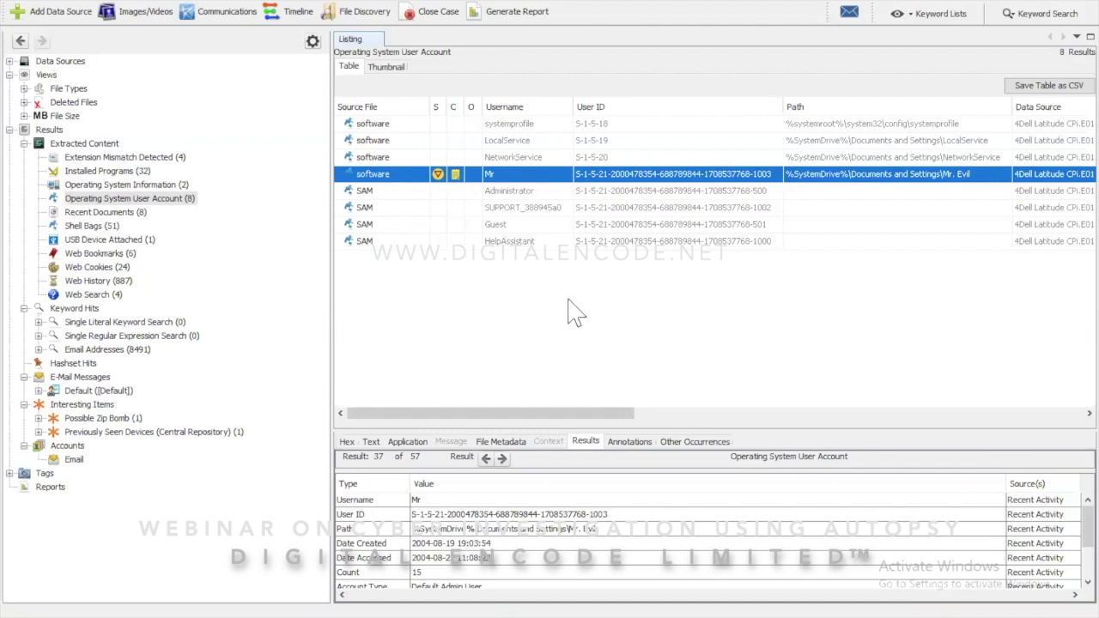
Review the attached USB device's details and the first Web History entries, including their username and data source columns.
click(72, 246)
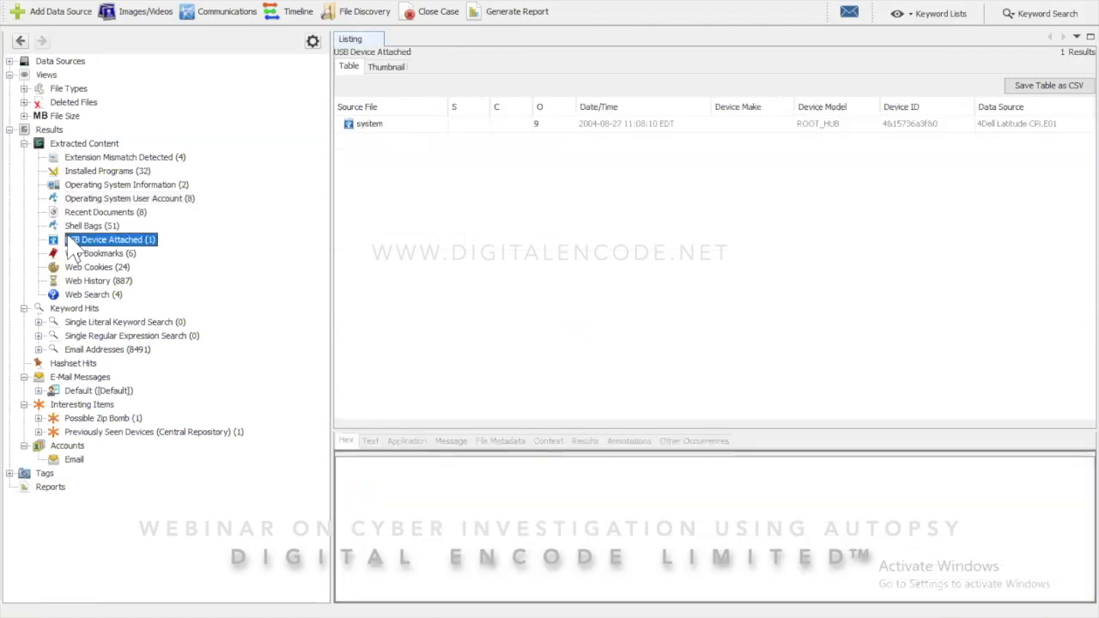
click(498, 129)
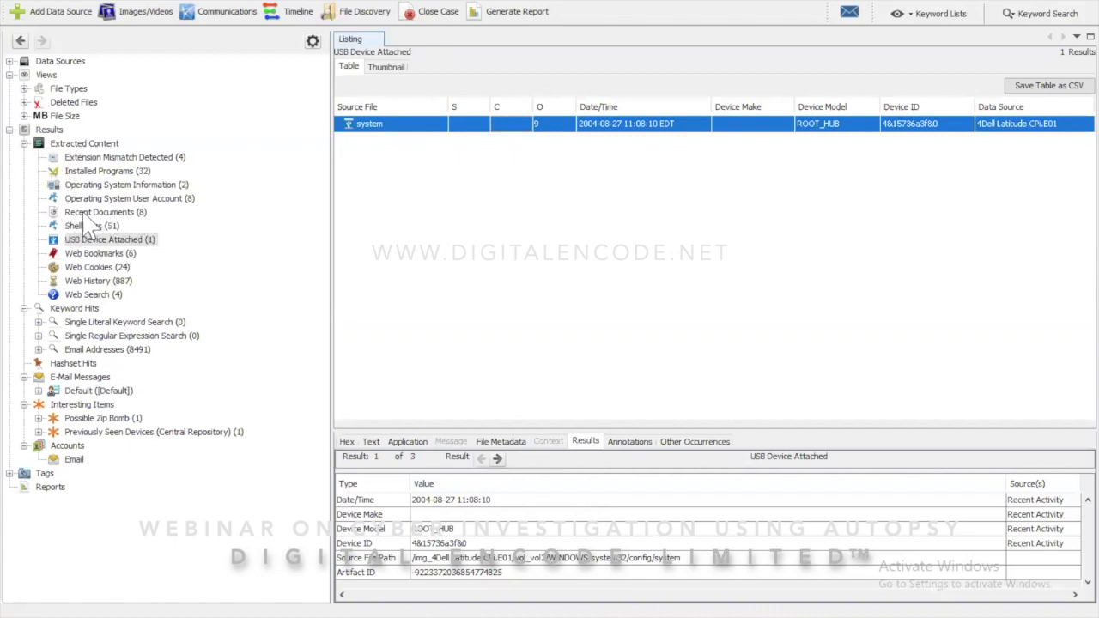
click(95, 282)
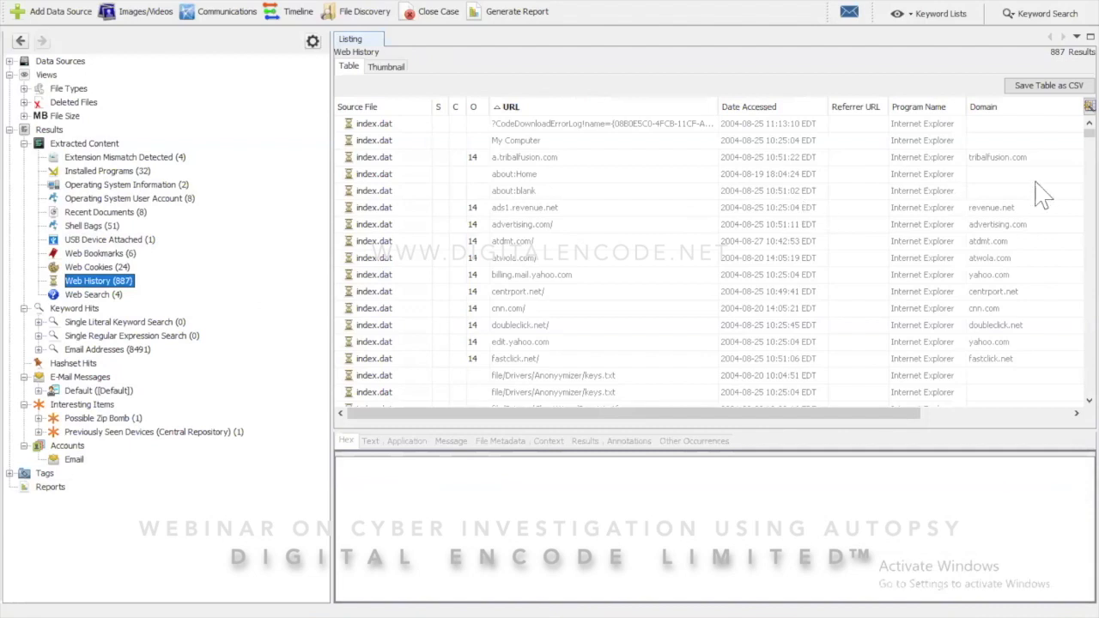
scroll(1058, 146, down, 2)
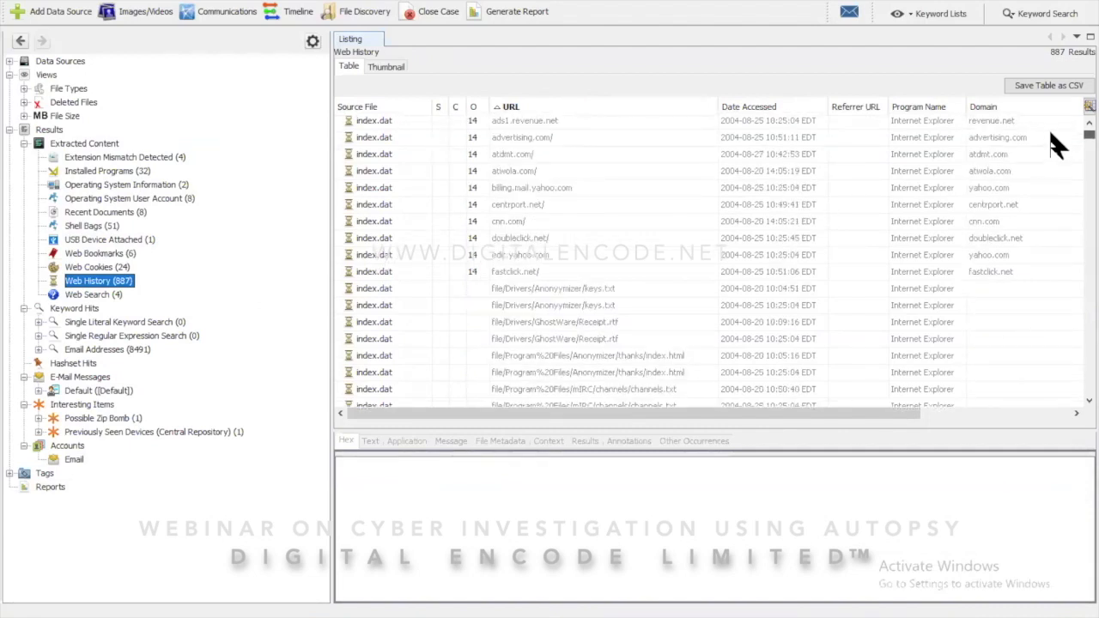
scroll(1058, 144, up, 2)
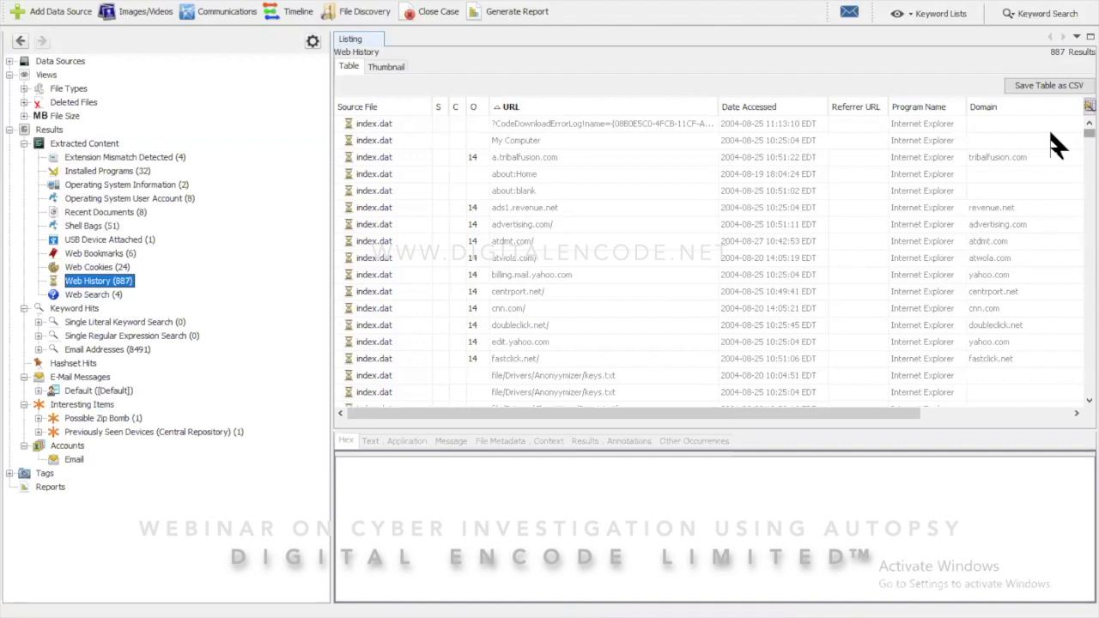
drag(899, 413, 1025, 413)
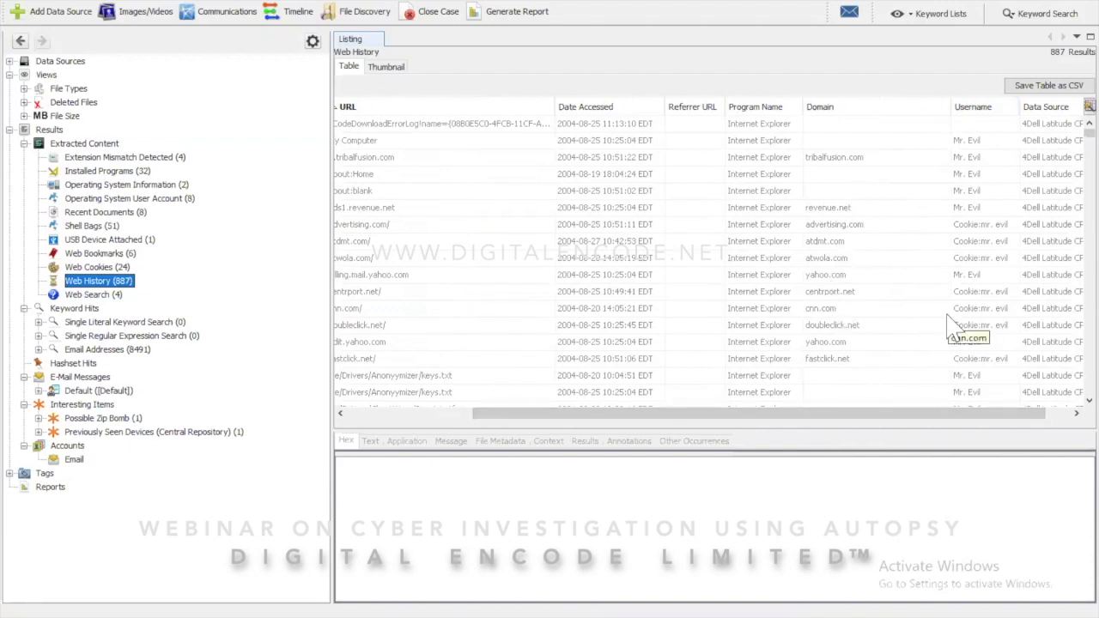
scroll(616, 419, left, 5)
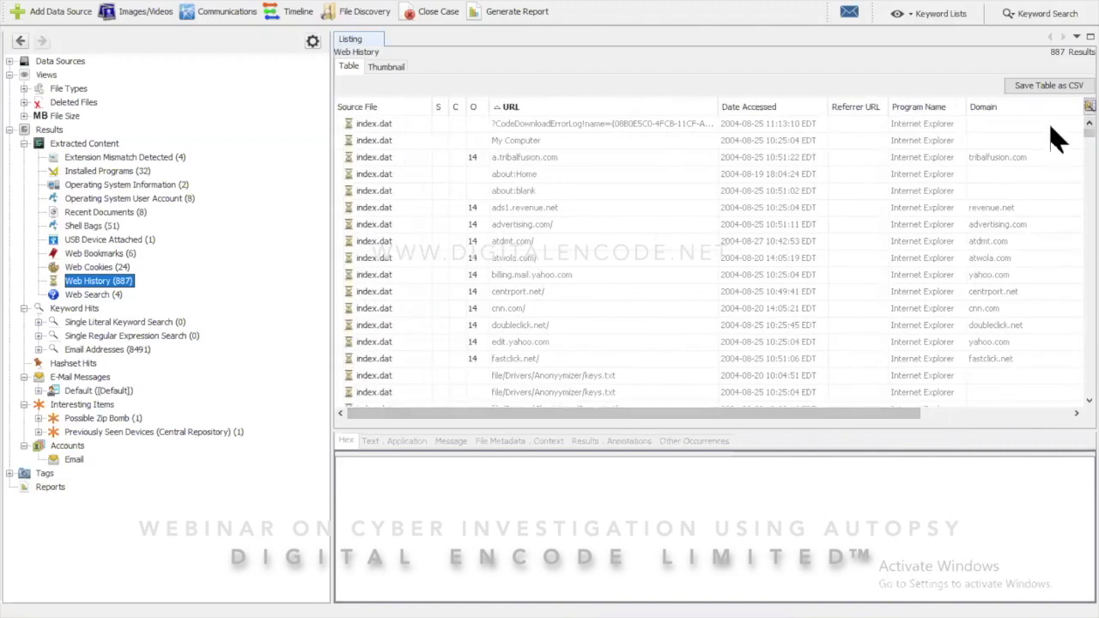
Look through the Web History entries in URL order as far as the winpcap.mirror.ethereal.com visits.
scroll(1049, 138, down, 5)
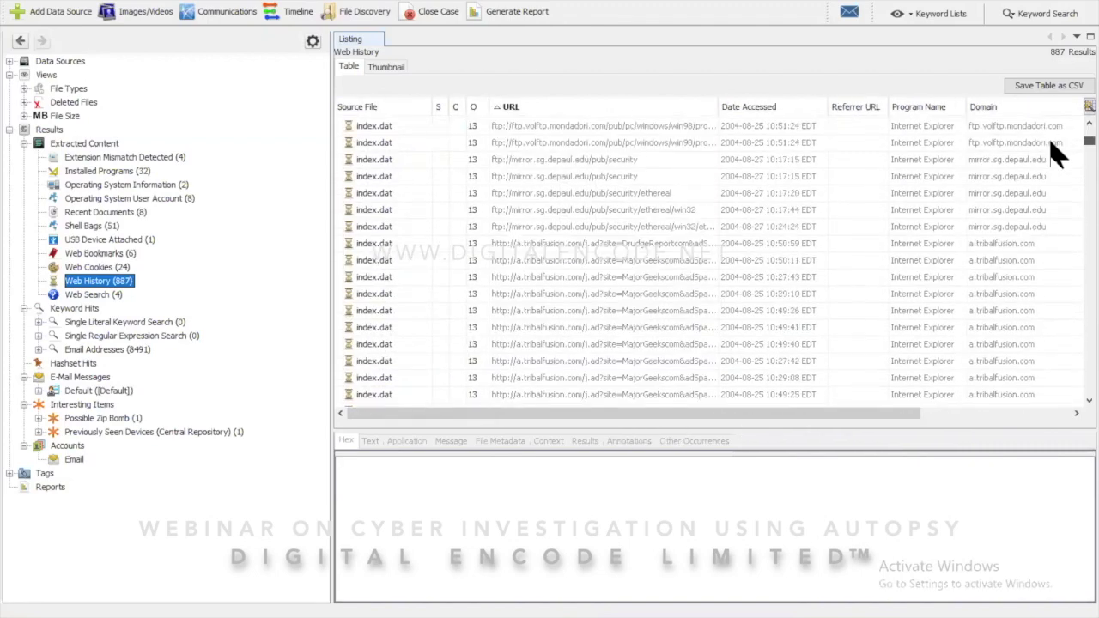
scroll(1049, 140, down, 6)
scroll(1049, 149, down, 5)
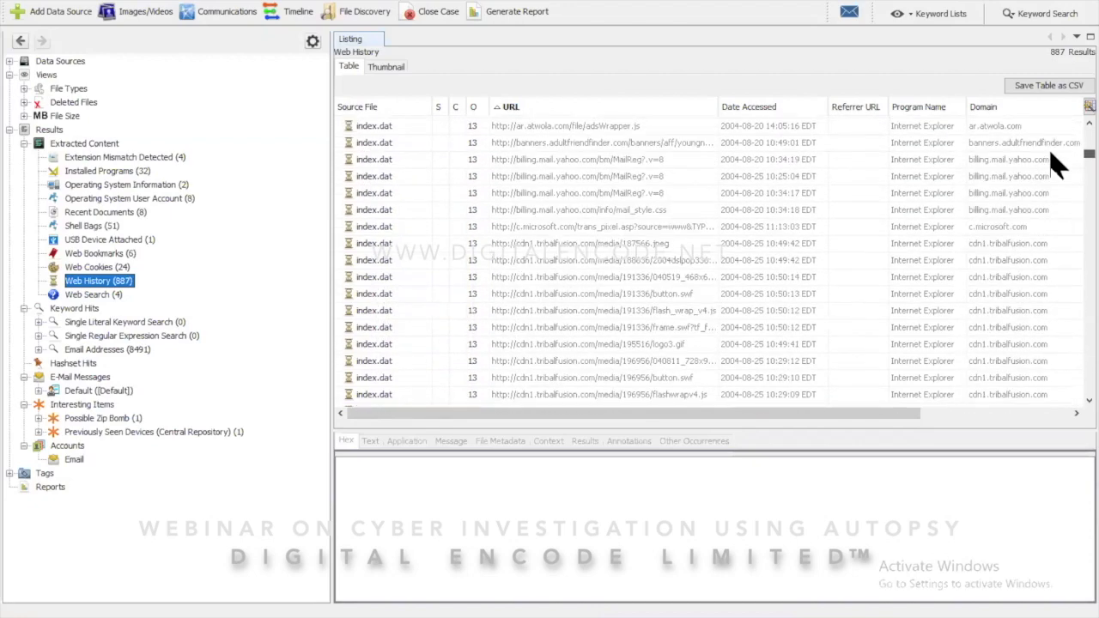
scroll(1049, 156, down, 5)
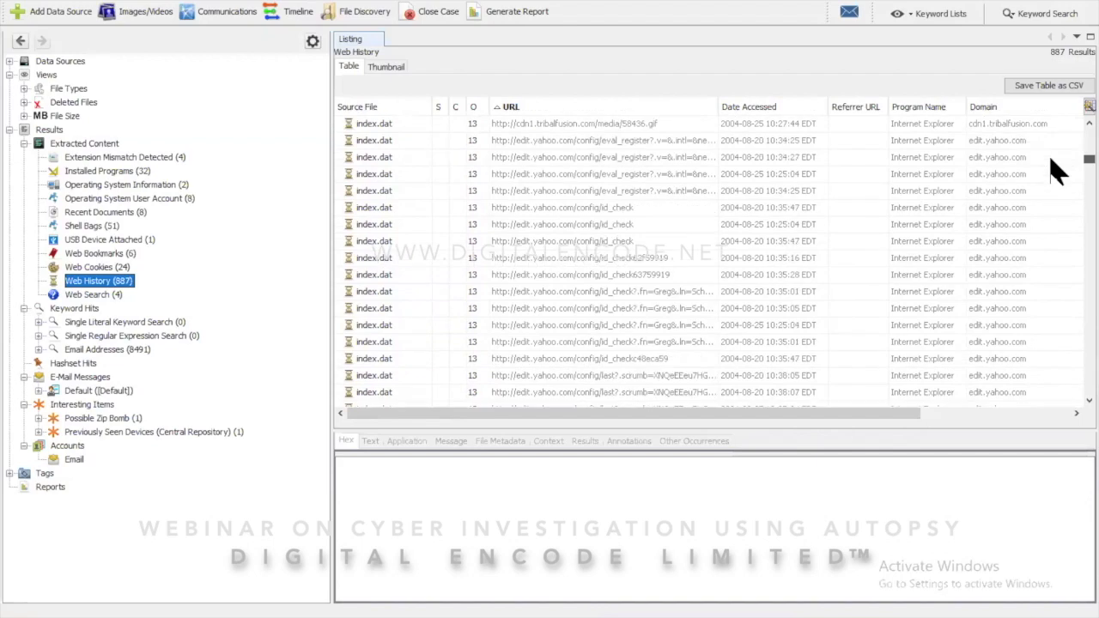
scroll(1049, 159, down, 8)
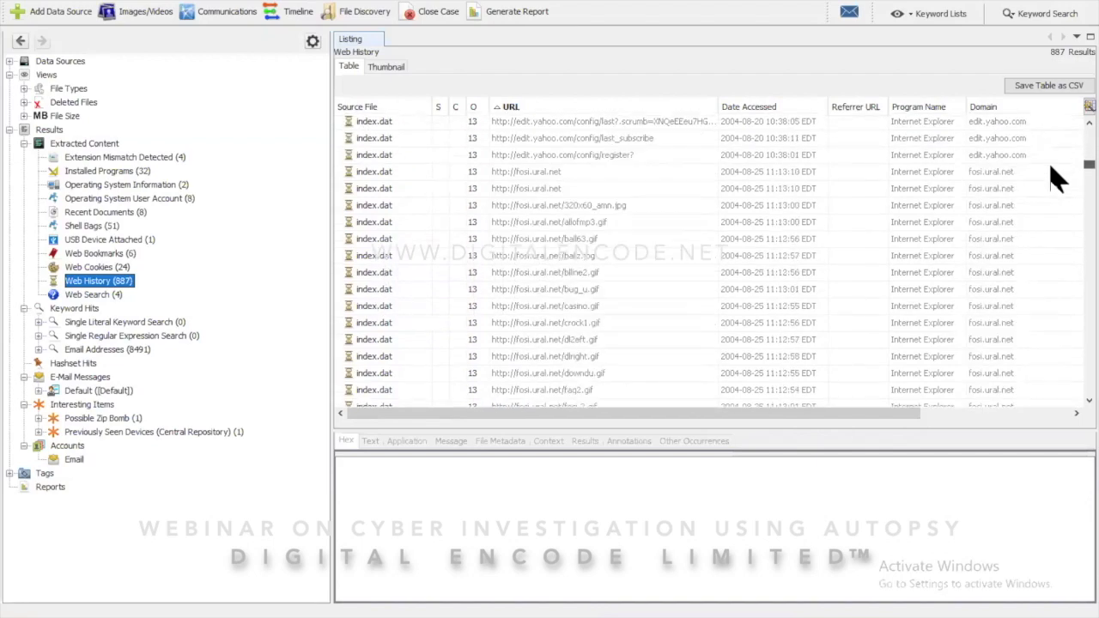
scroll(1049, 165, down, 5)
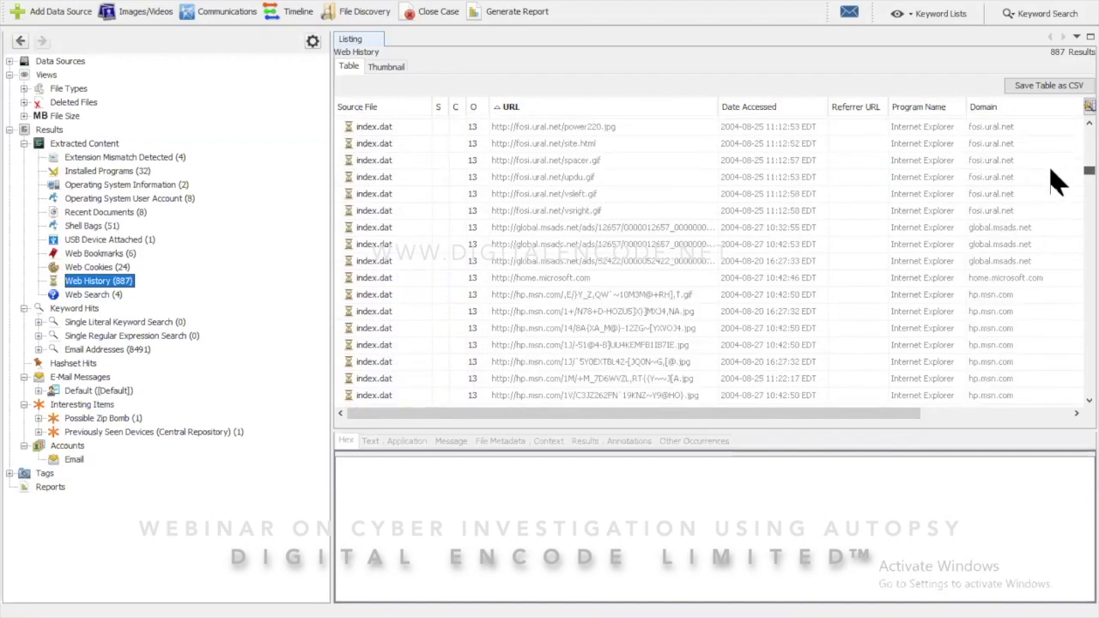
scroll(1048, 164, down, 1)
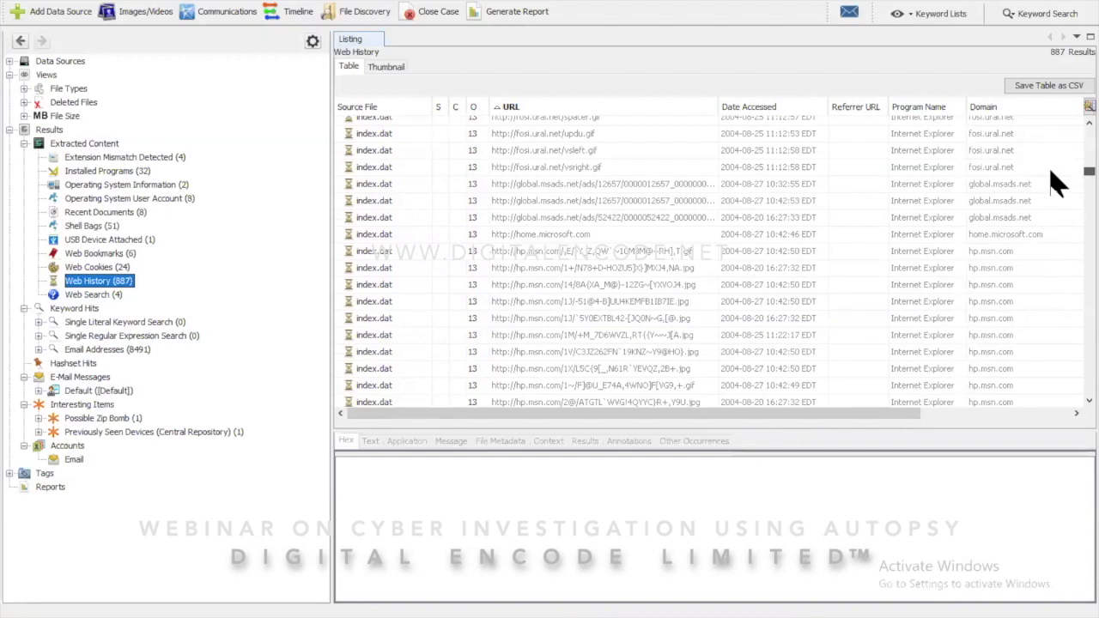
scroll(1056, 183, down, 4)
scroll(1050, 172, down, 6)
scroll(1049, 180, down, 10)
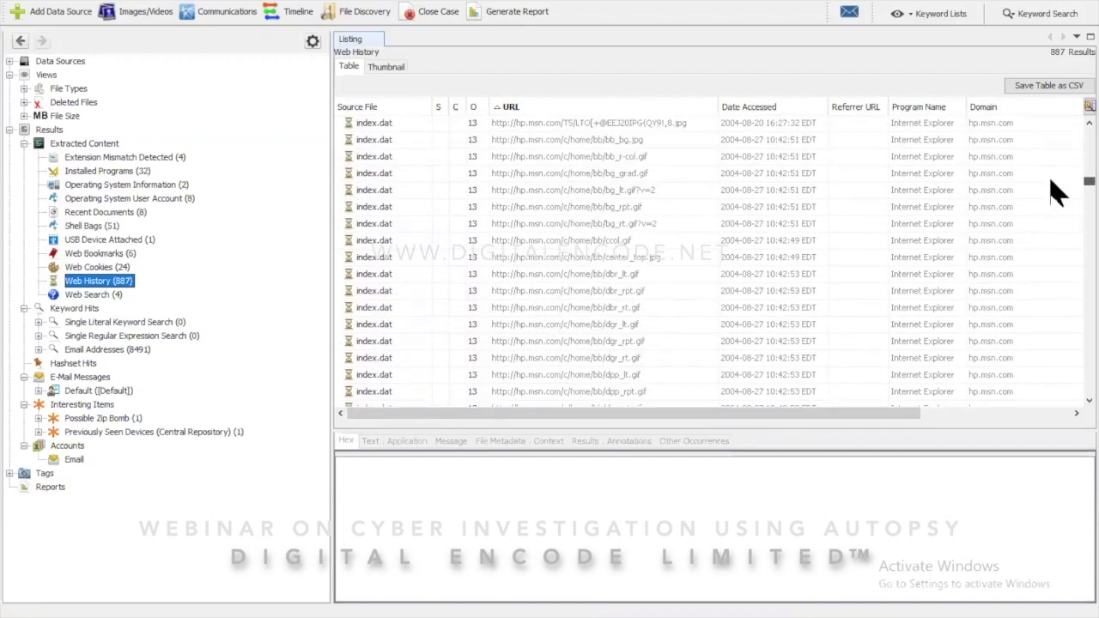
scroll(1051, 202, down, 10)
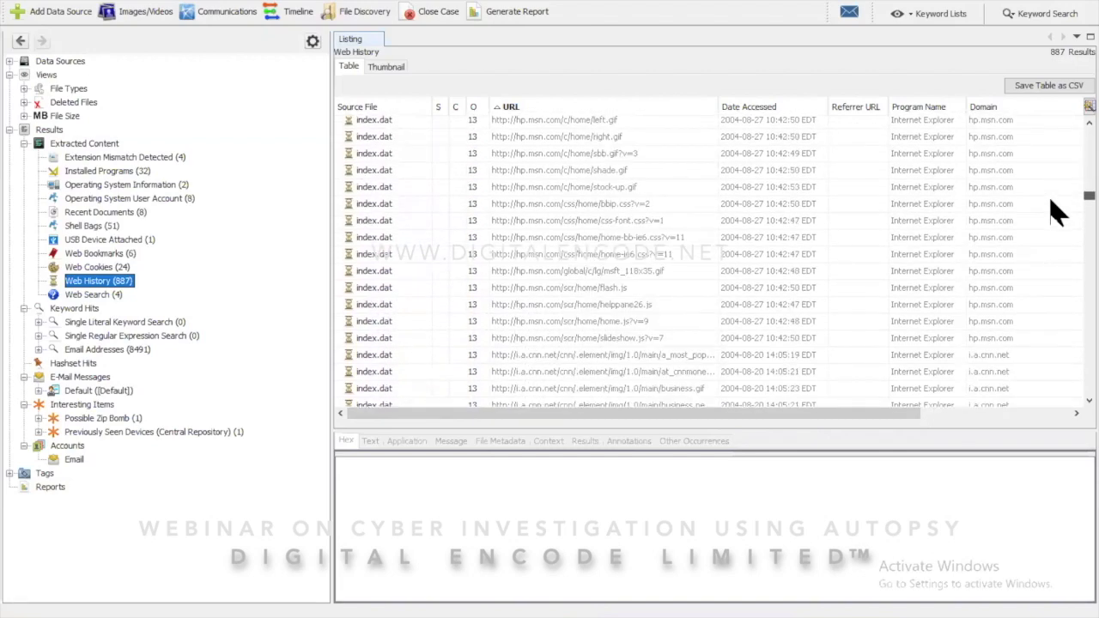
scroll(1049, 223, down, 10)
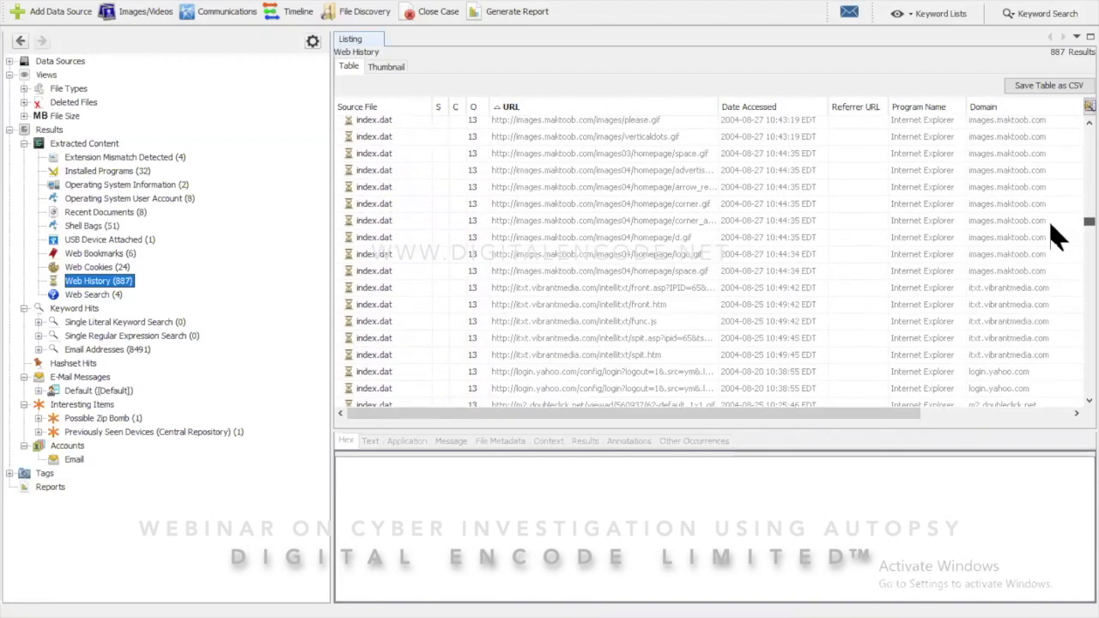
scroll(1049, 237, down, 10)
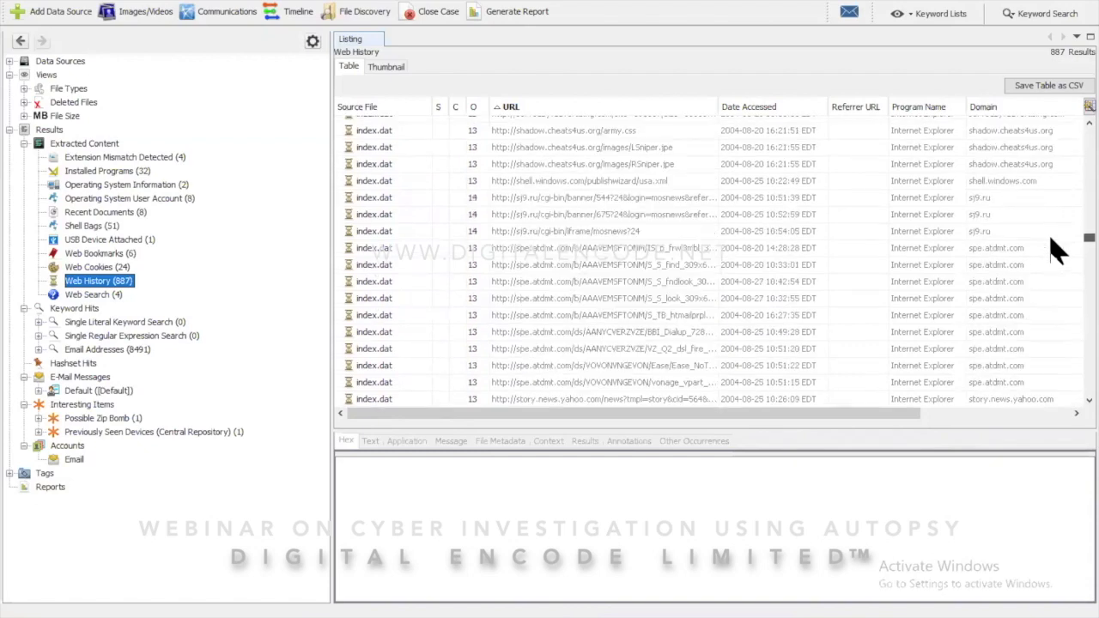
scroll(1049, 266, down, 10)
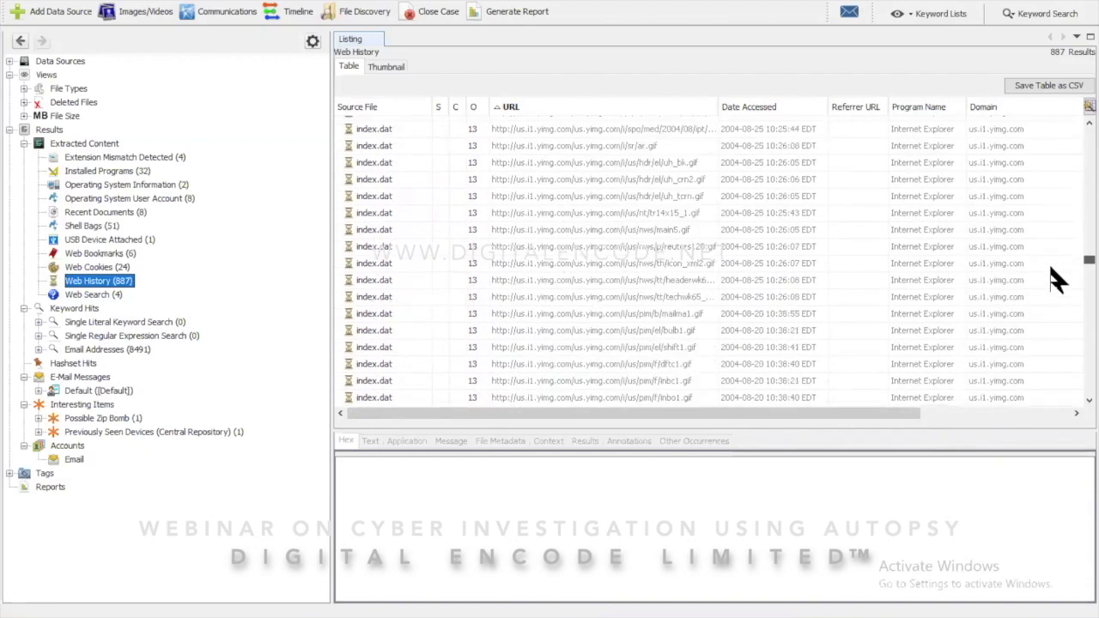
scroll(1087, 285, down, 3)
click(1088, 122)
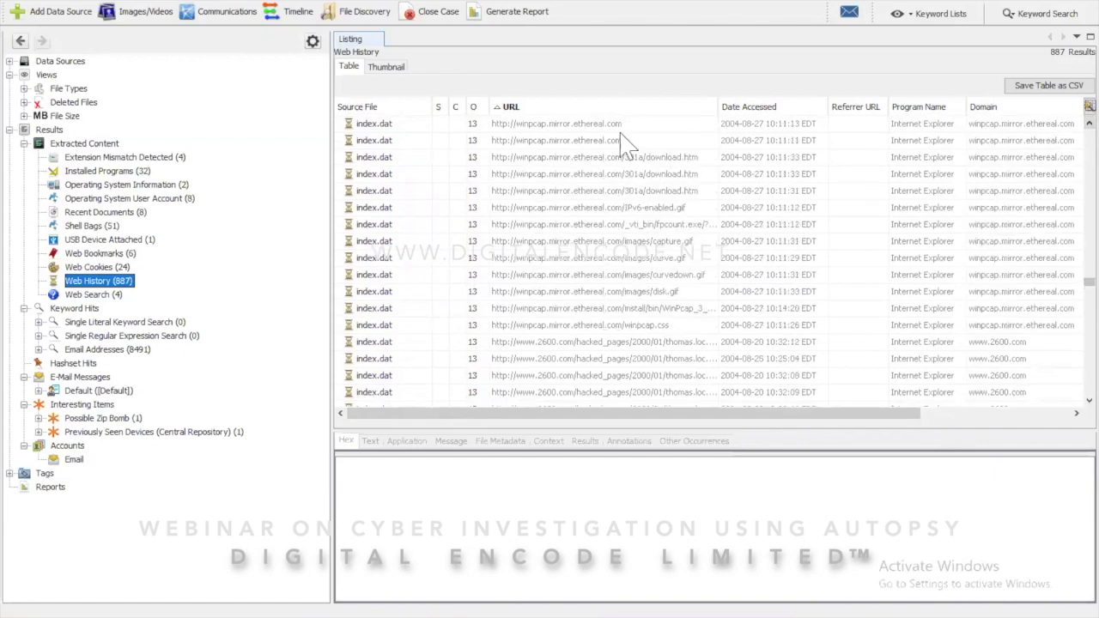
click(588, 126)
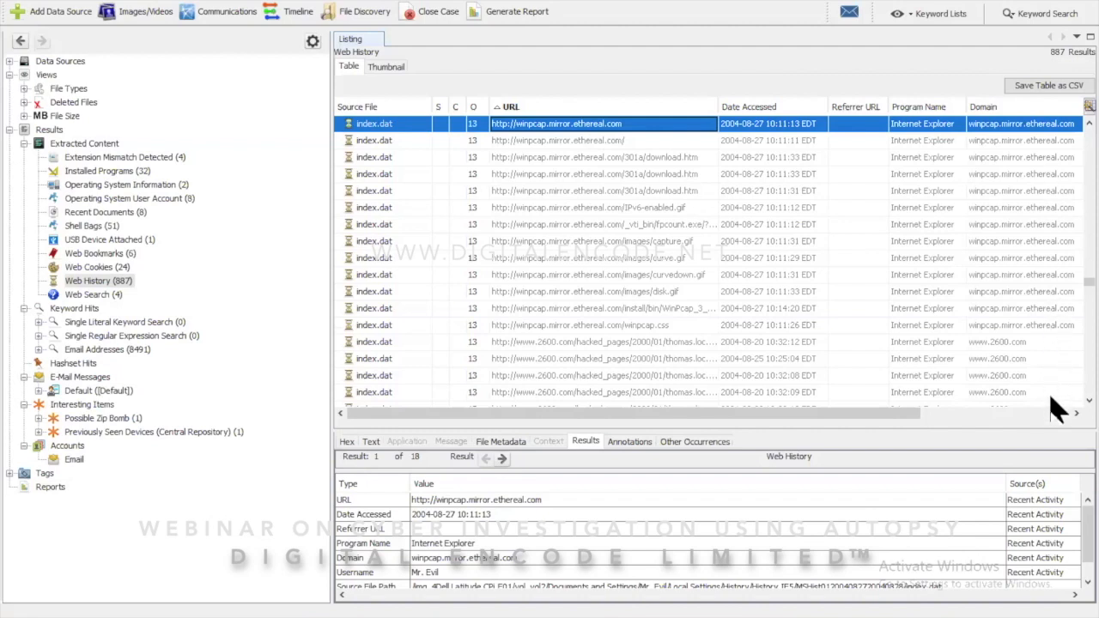
scroll(1056, 403, down, 1)
scroll(1049, 396, down, 1)
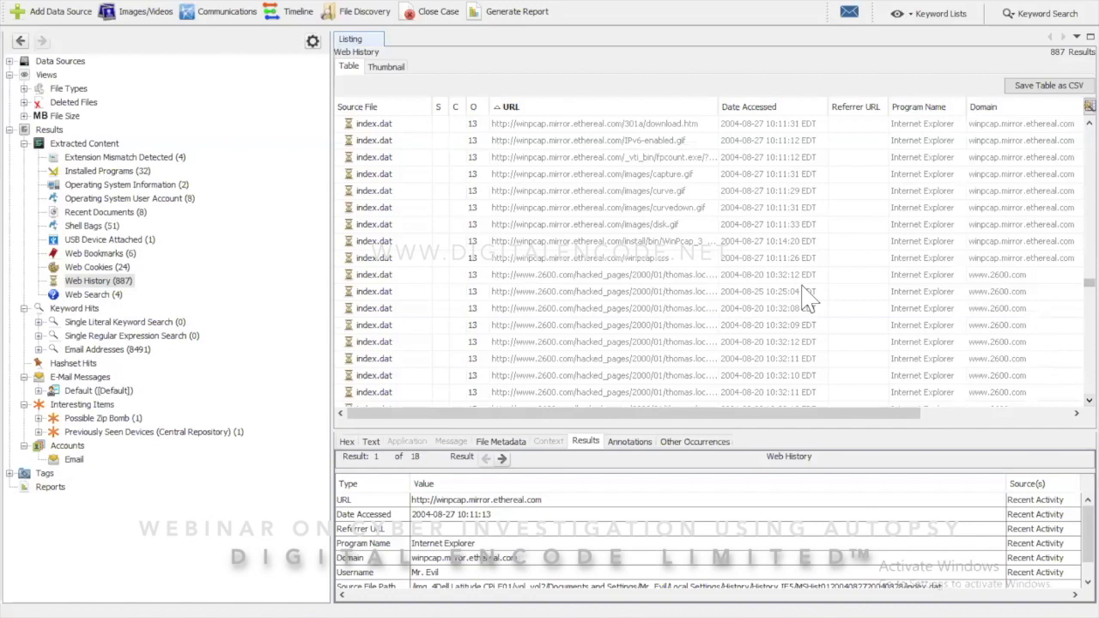
click(587, 276)
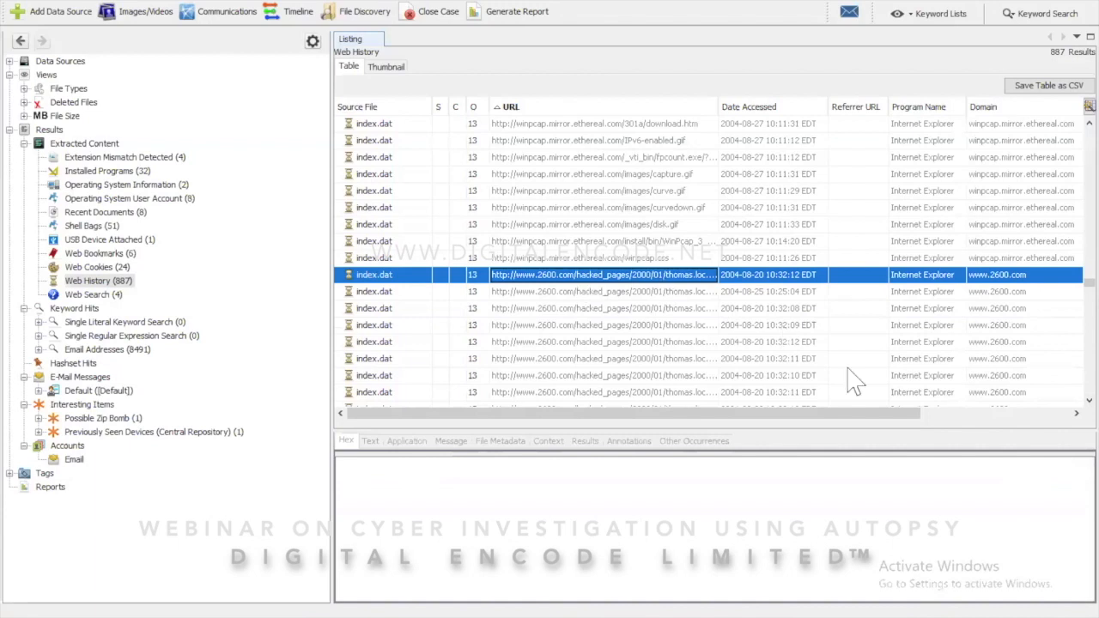
scroll(1050, 401, down, 1)
scroll(1050, 401, down, 8)
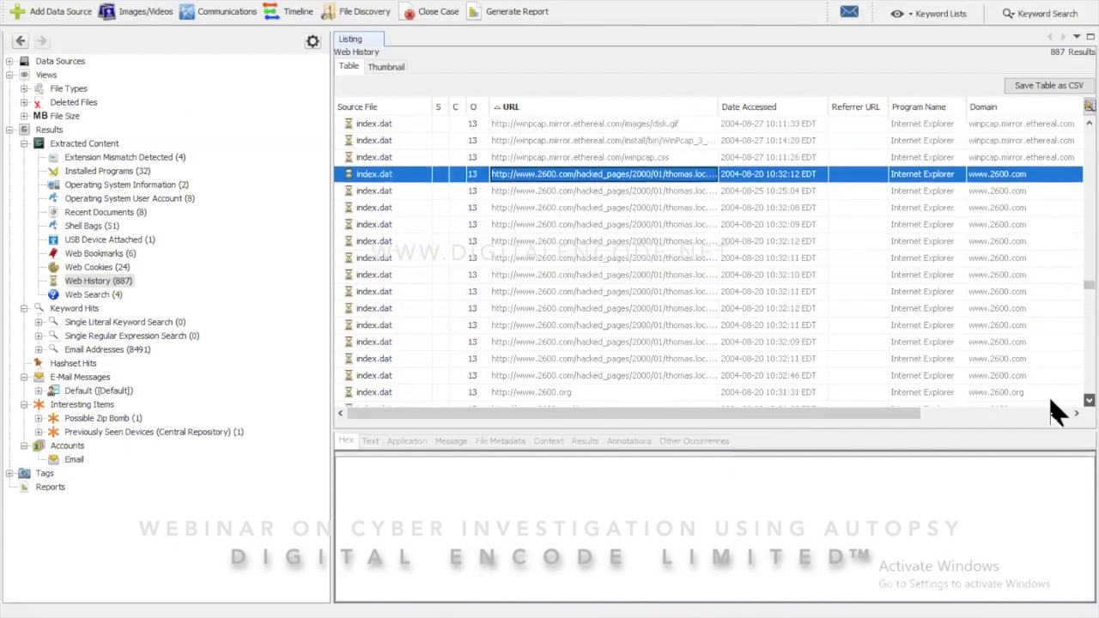
scroll(1051, 401, down, 10)
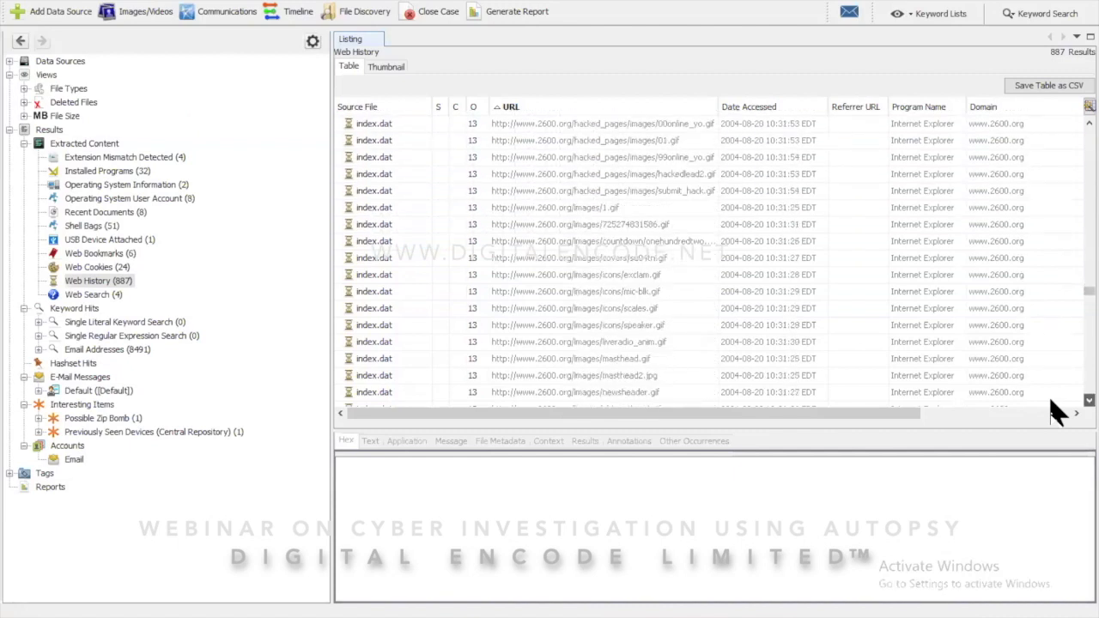
scroll(1051, 401, down, 5)
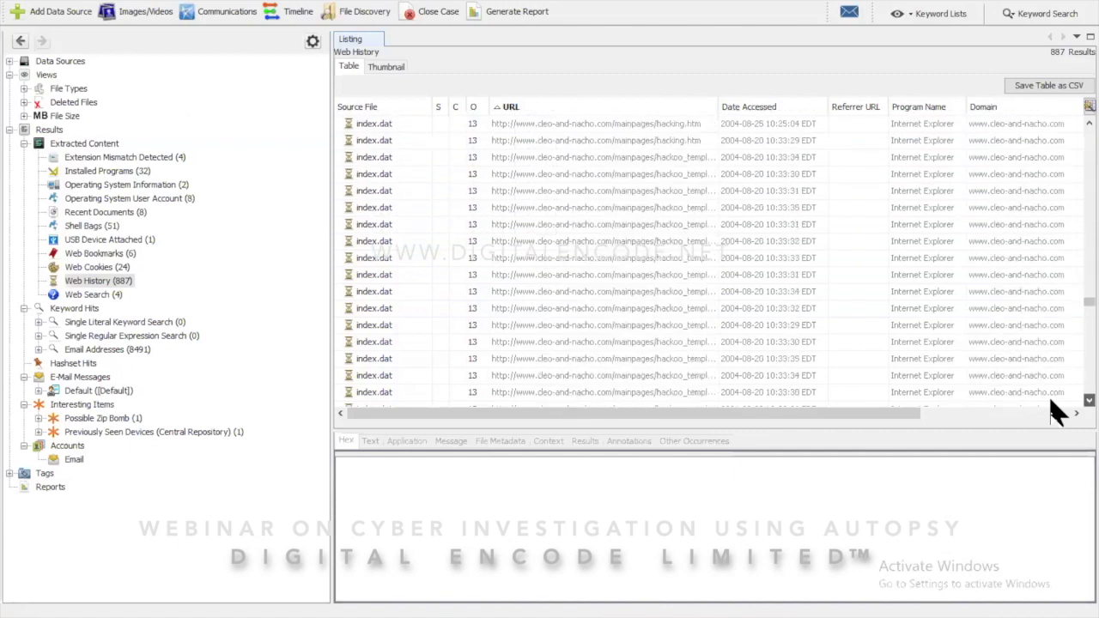
scroll(1051, 401, down, 6)
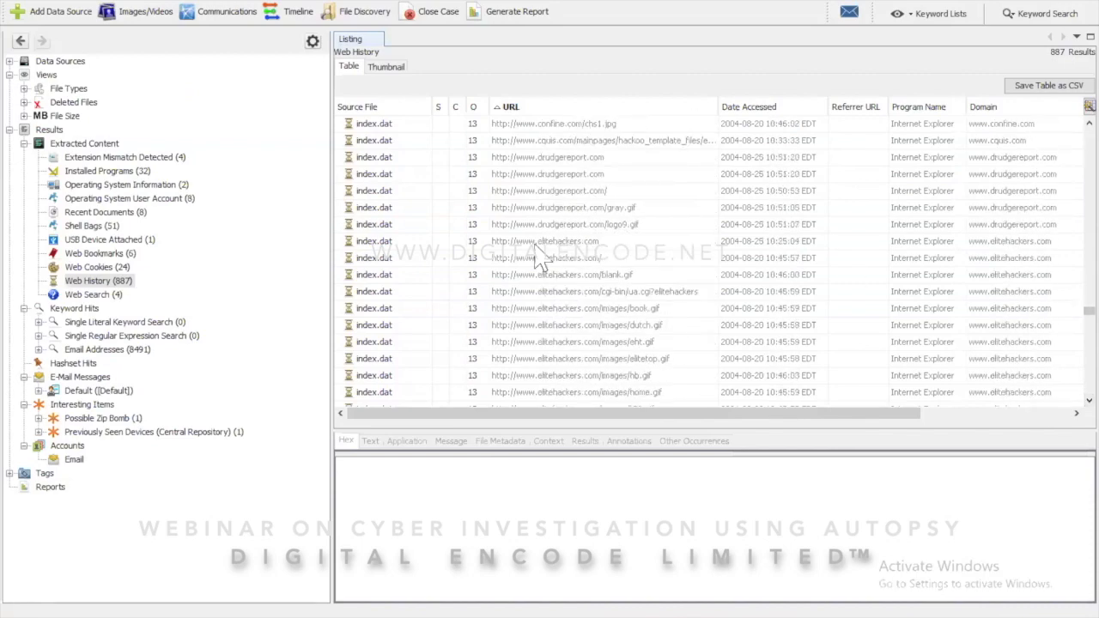
right_click(556, 245)
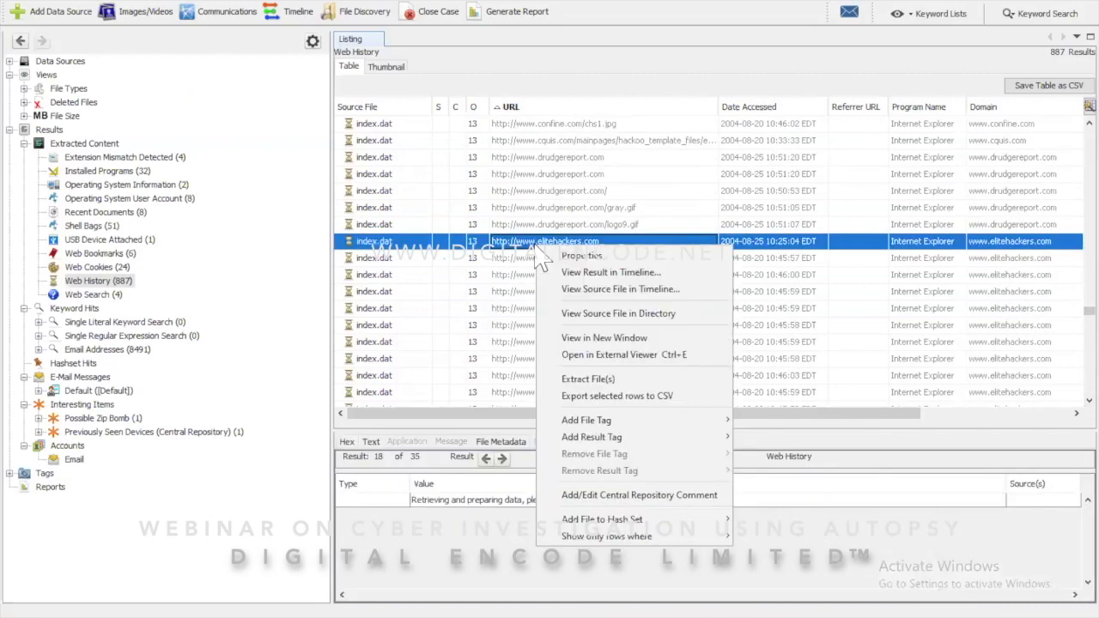
click(662, 240)
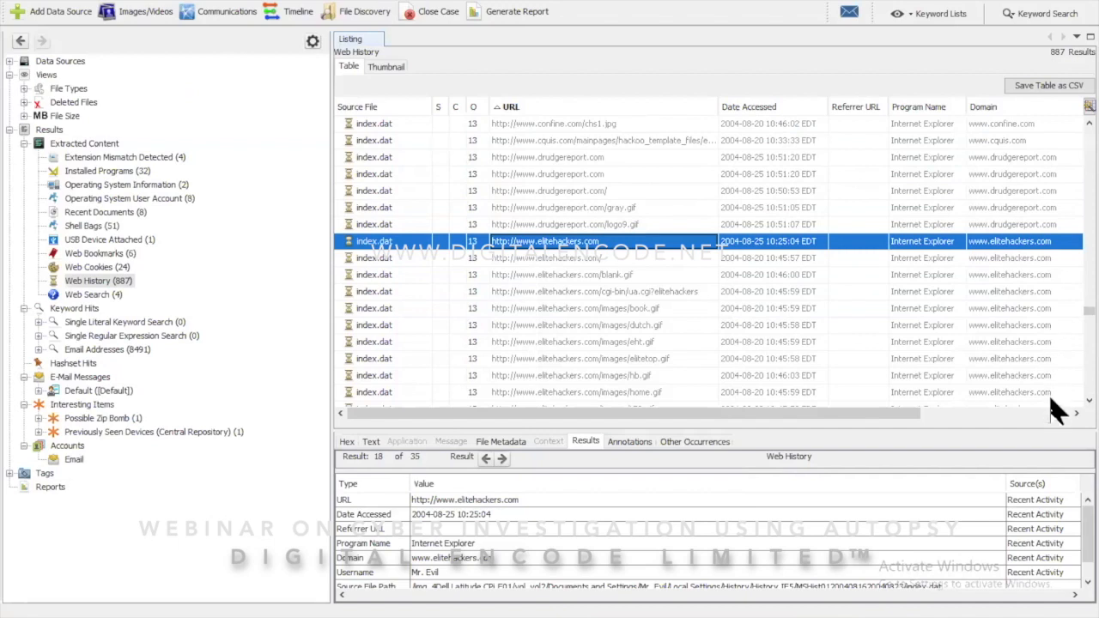
scroll(1057, 411, down, 2)
scroll(1051, 402, down, 8)
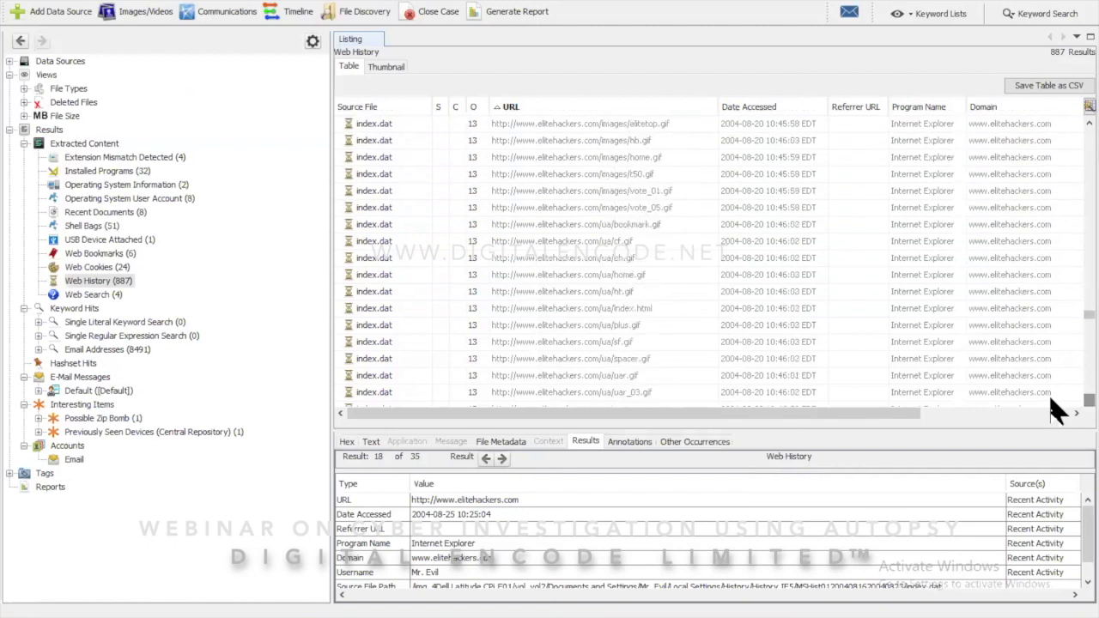
scroll(1058, 410, down, 3)
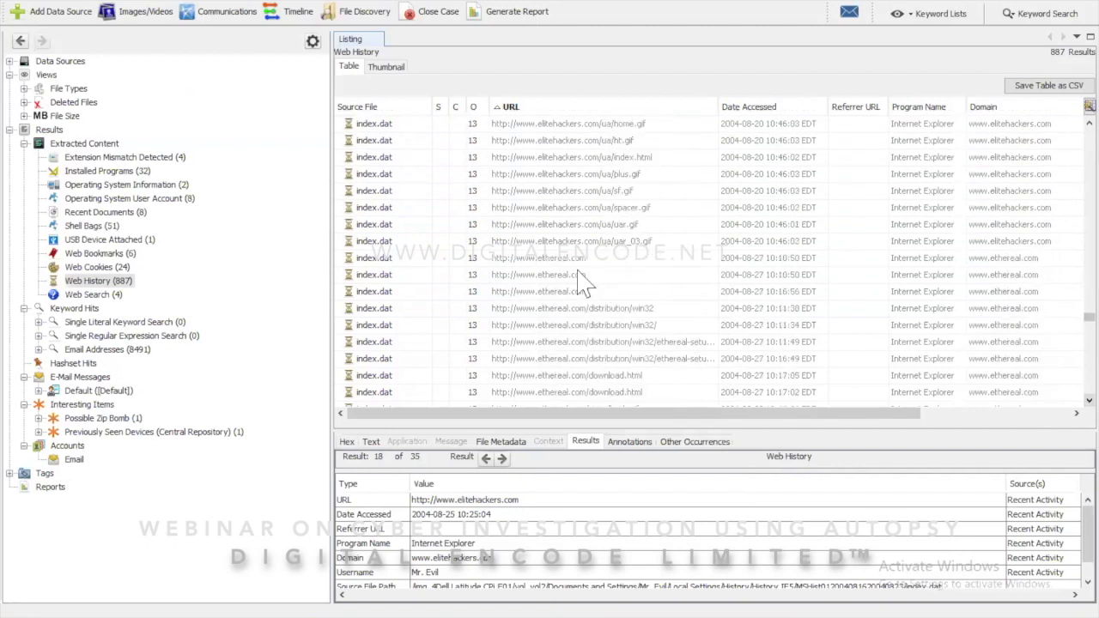
click(556, 259)
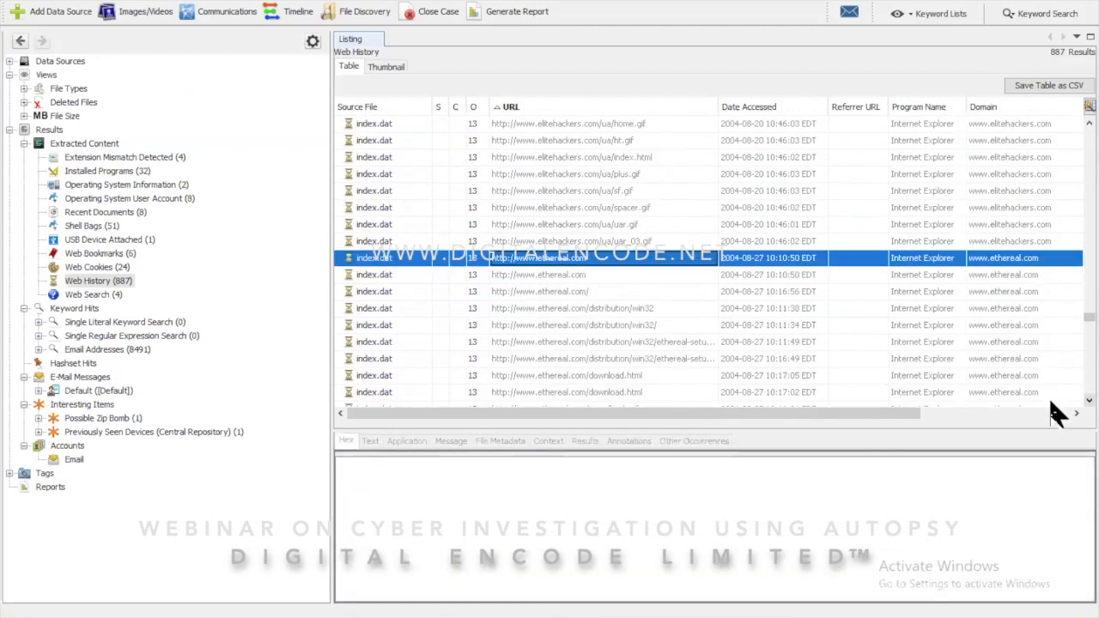
scroll(1058, 410, down, 4)
scroll(1058, 416, down, 20)
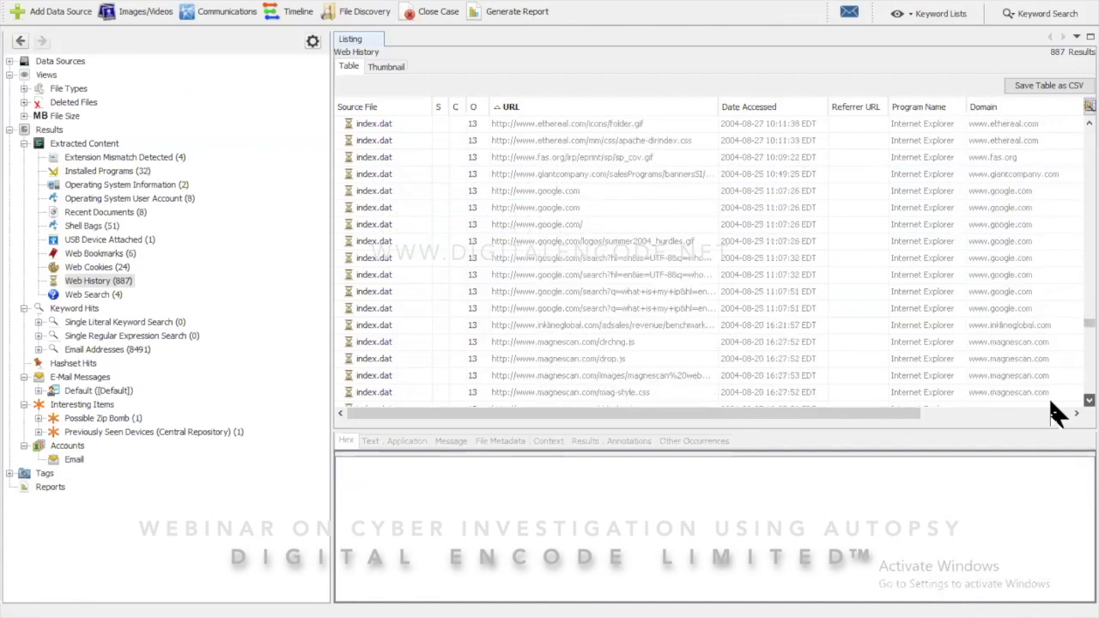
scroll(1058, 414, down, 1)
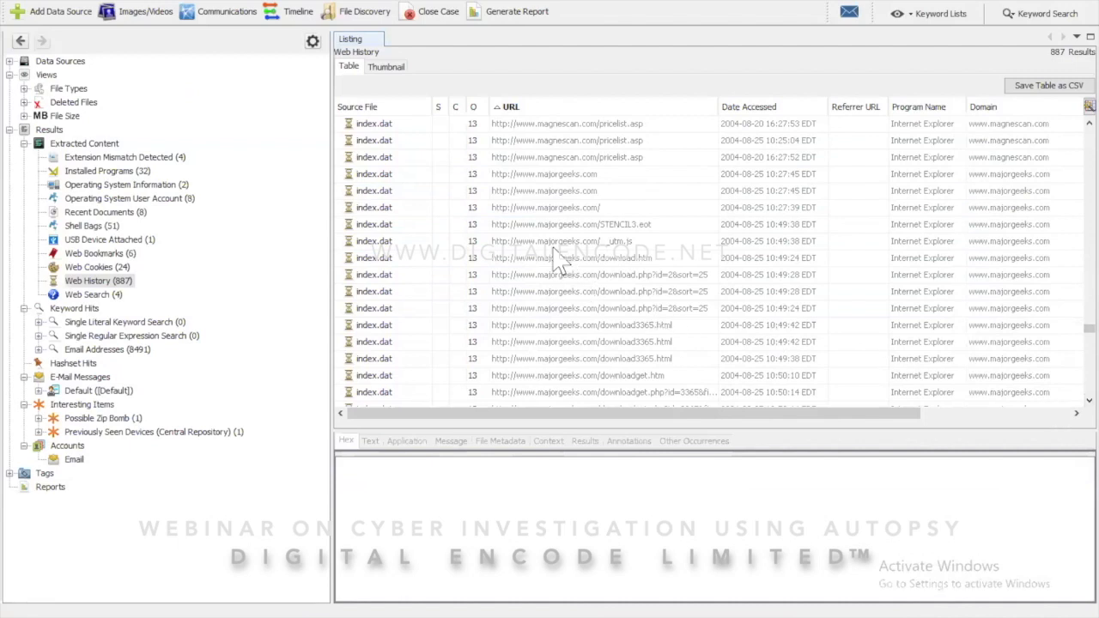
click(539, 173)
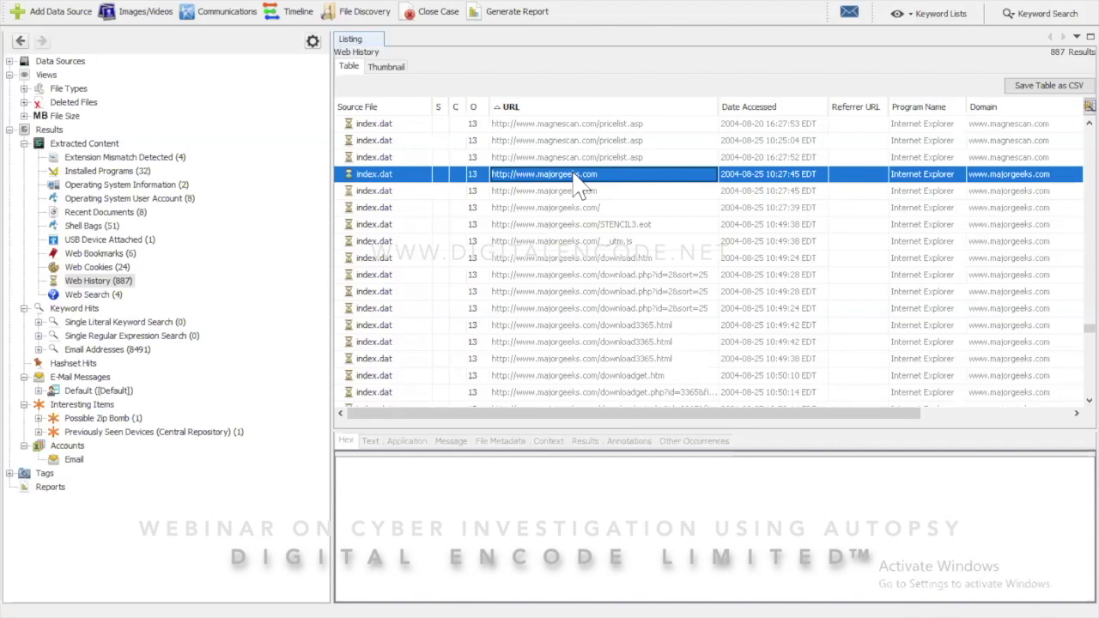
Start a commented result tag "Abadoned Dell Computer Investigation" for the selected visits, with the comment "Evidence 03 (Malicious sites visited)".
right_click(575, 176)
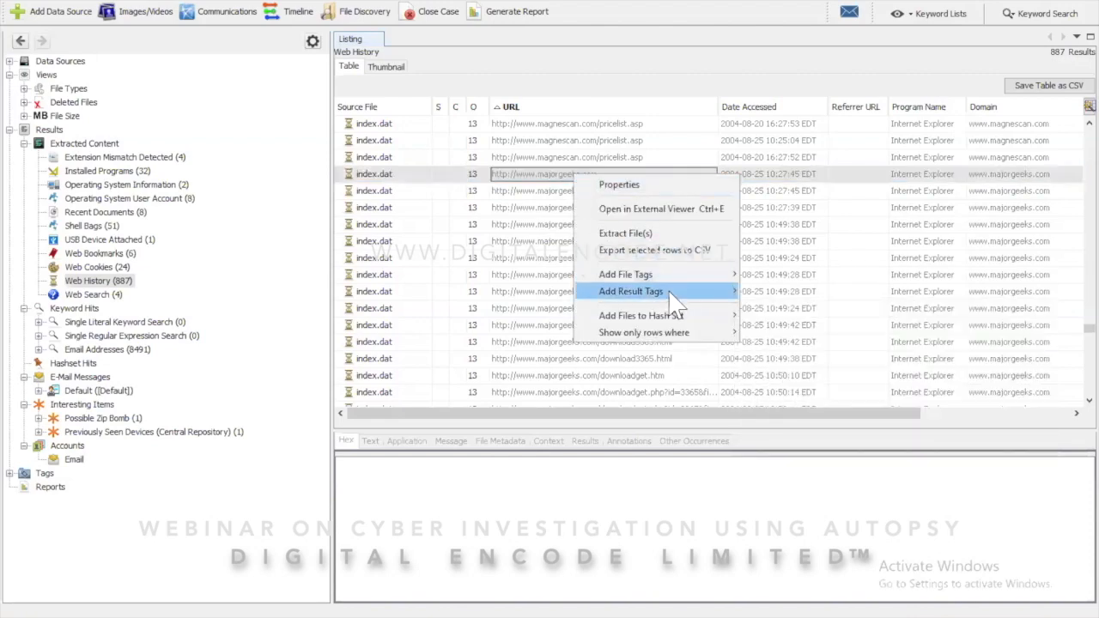
mouse_move(672, 297)
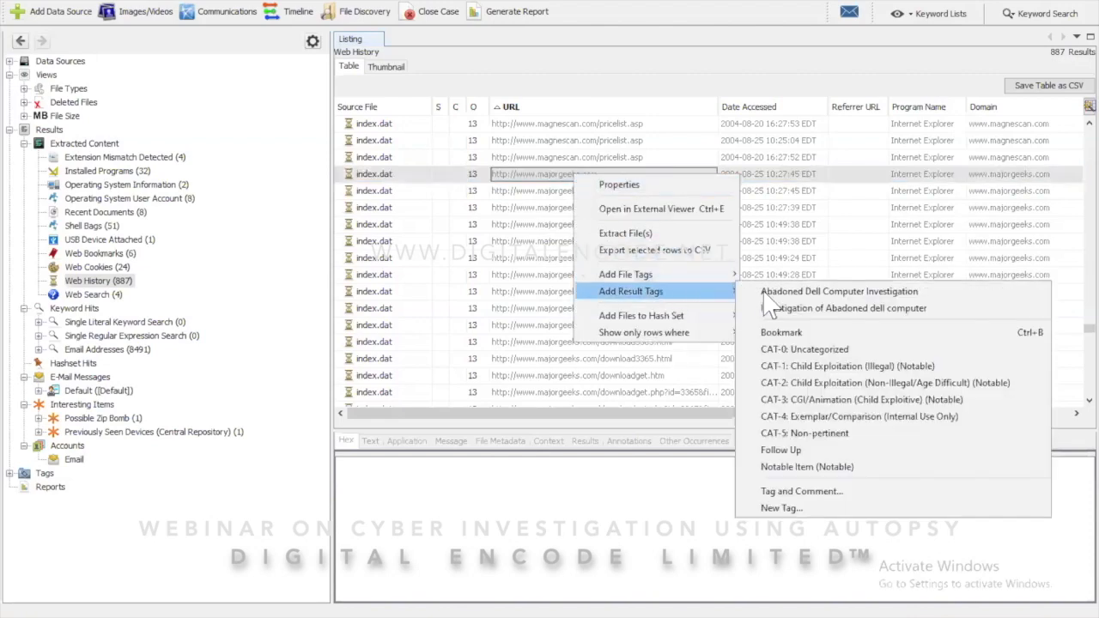
click(776, 491)
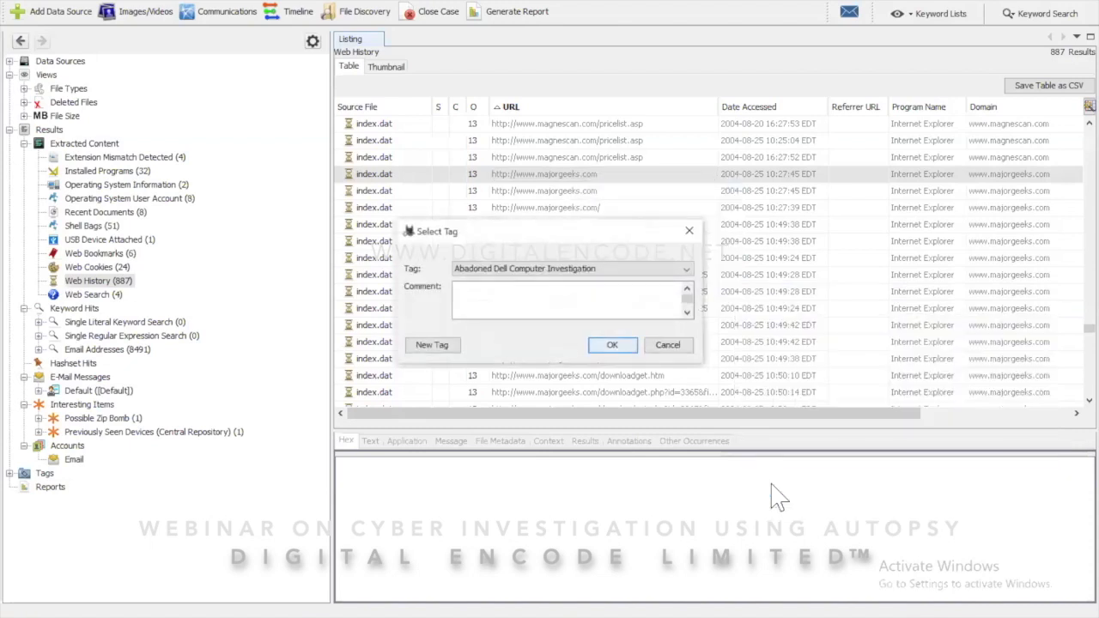
click(479, 302)
text(Evidence 03)
text((Malicu)
key(BackSpace)
text(ious sites visited )
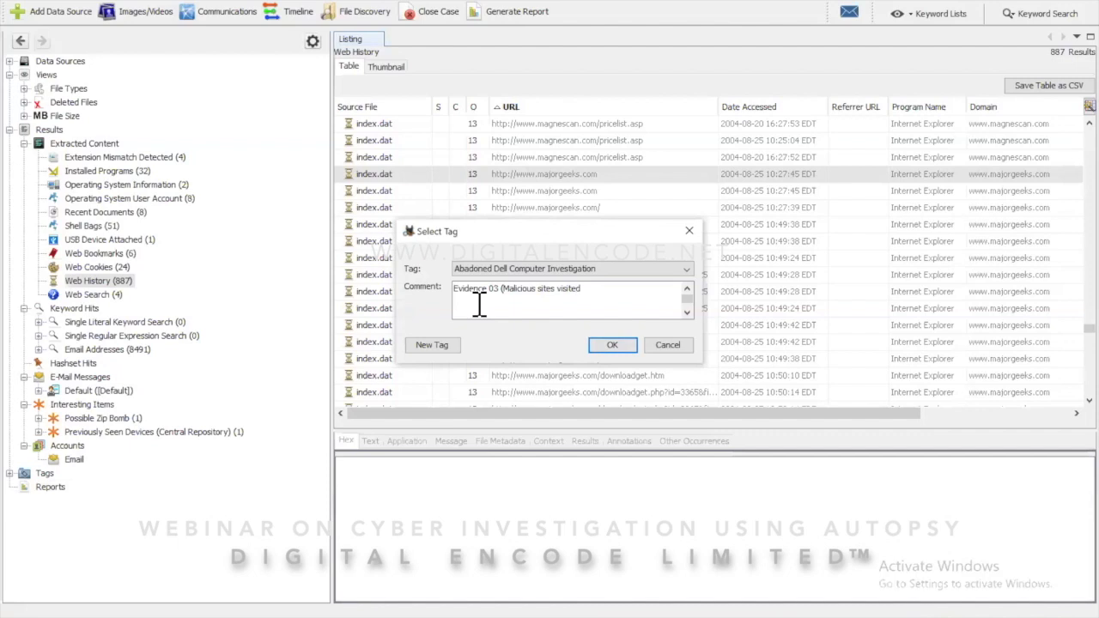
text())
key(Return)
text(www)
text(.eth)
key(BackSpace)
key(BackSpace)
key(BackSpace)
text(majorgeeks.com)
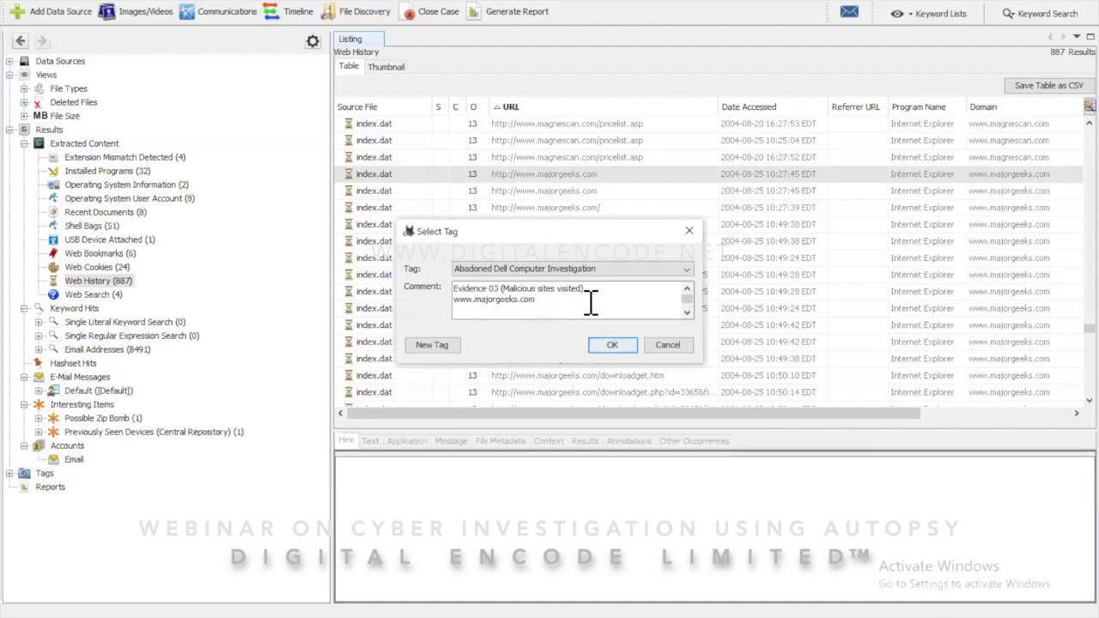
click(605, 351)
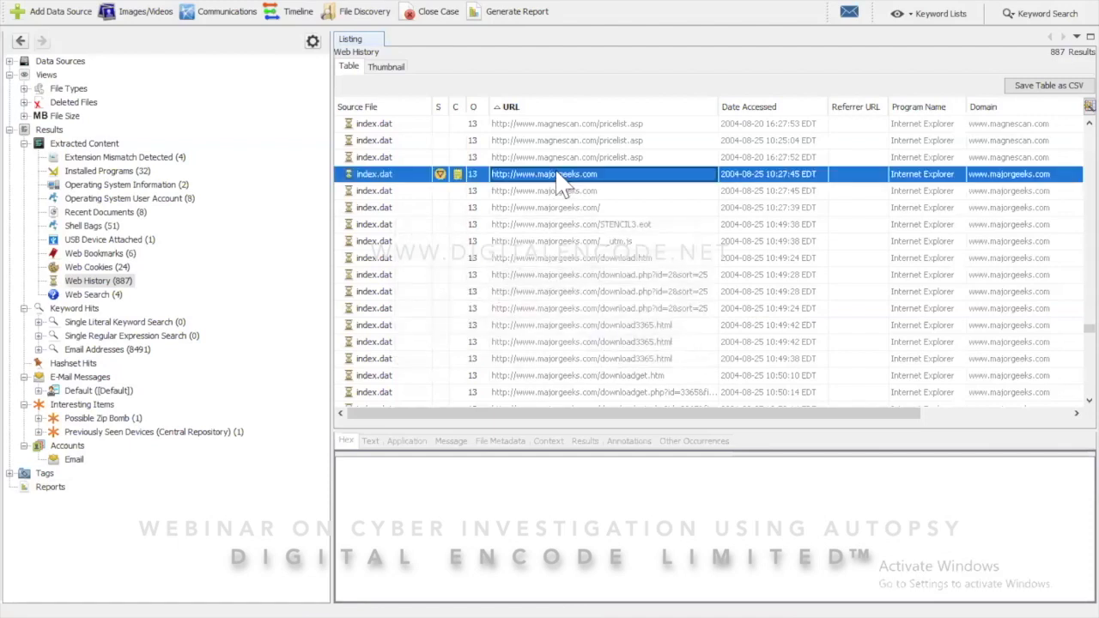
scroll(557, 172, up, 20)
scroll(560, 185, down, 5)
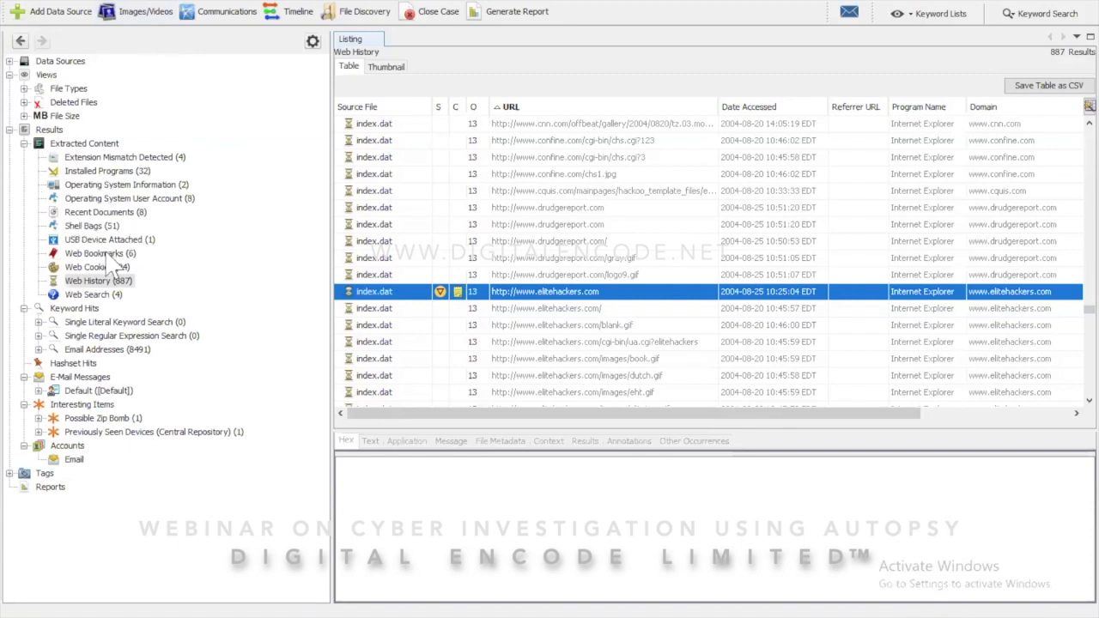
Review the Installed Programs entries, inspecting the details of Ethereal, Network Stumbler, Look@LAN and Cain & Abel.
click(103, 171)
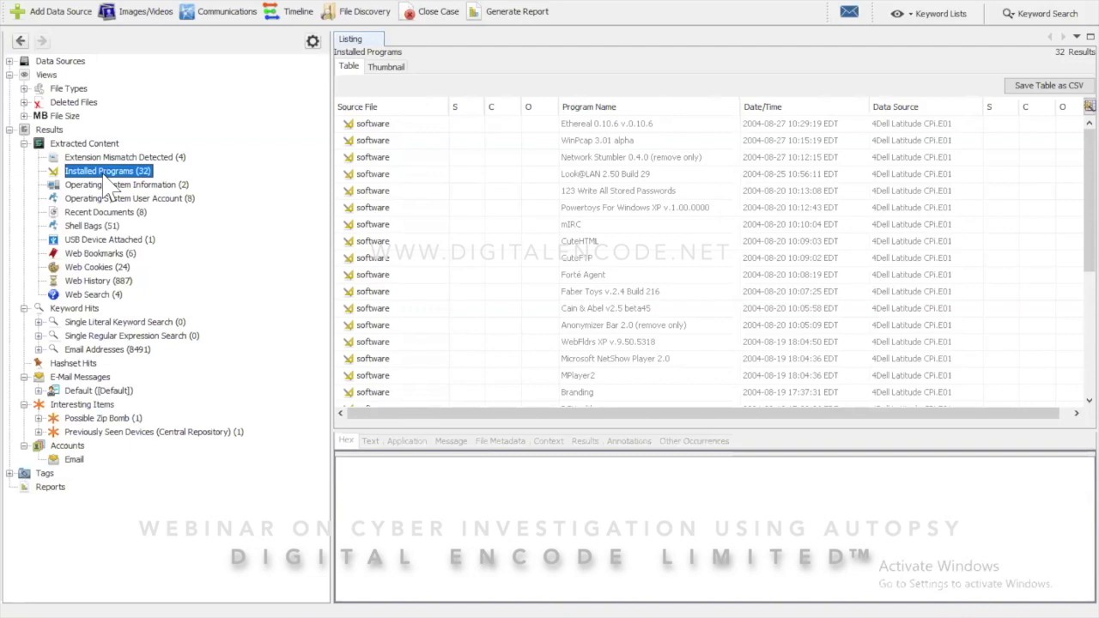
click(575, 129)
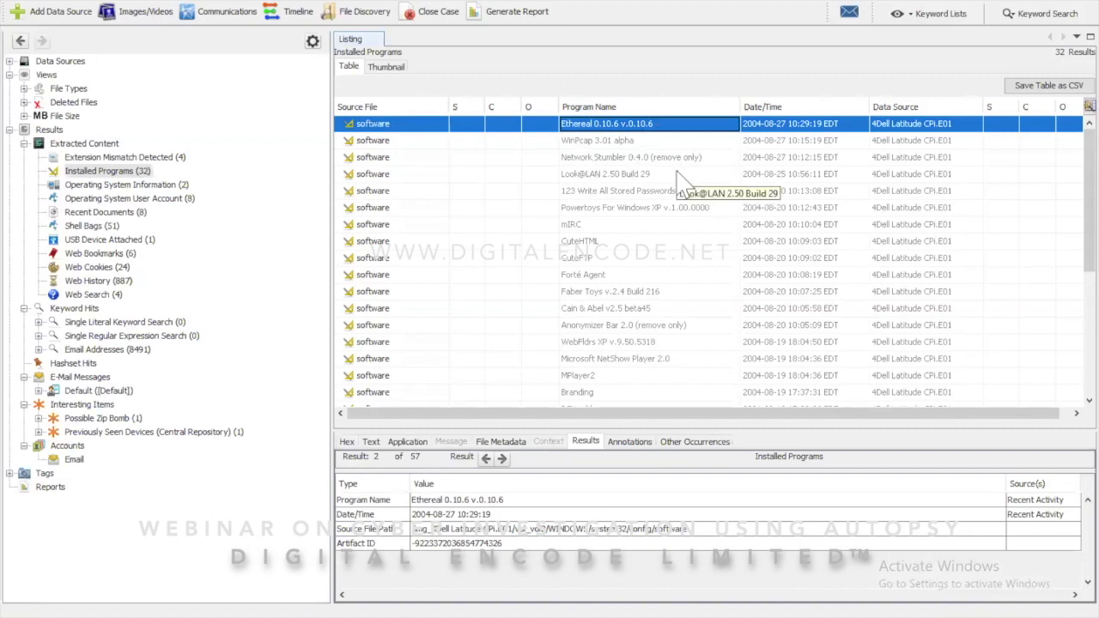
click(585, 158)
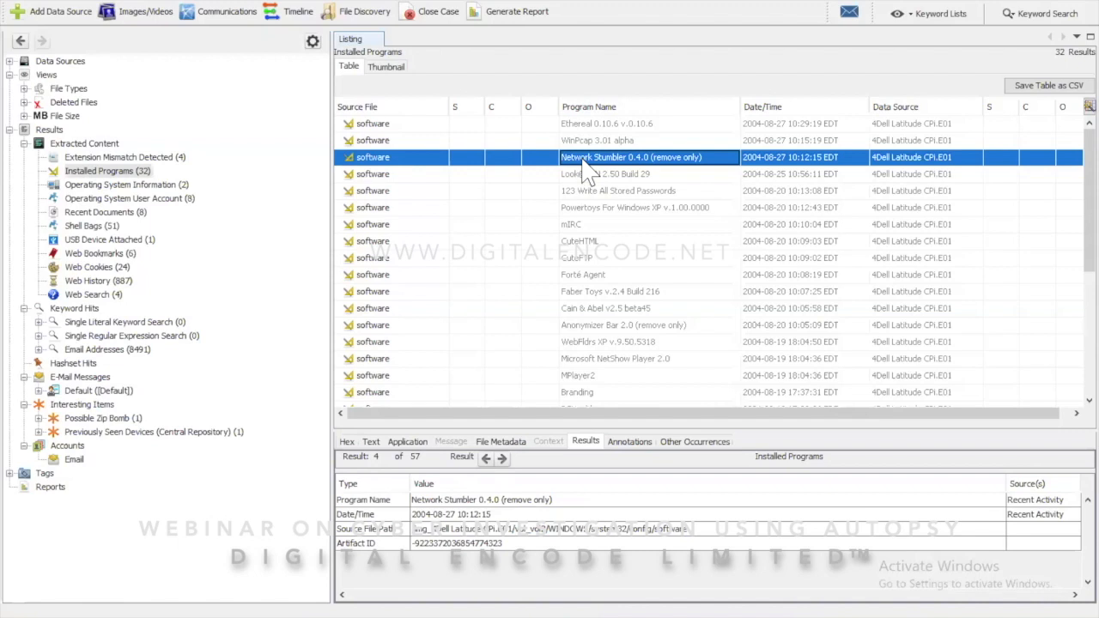
click(589, 175)
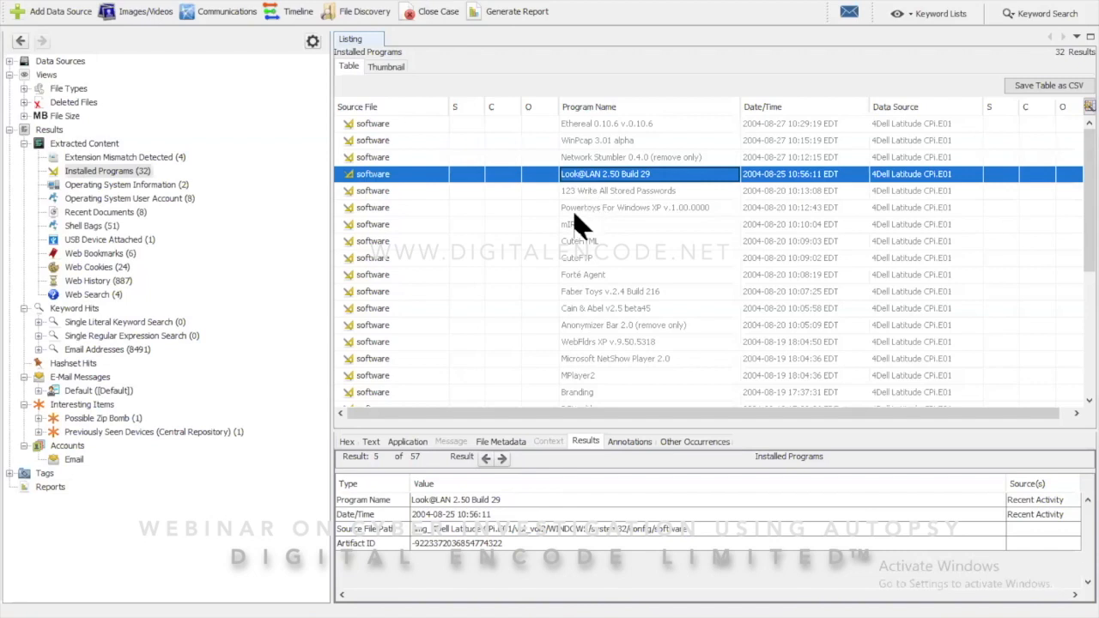
click(589, 311)
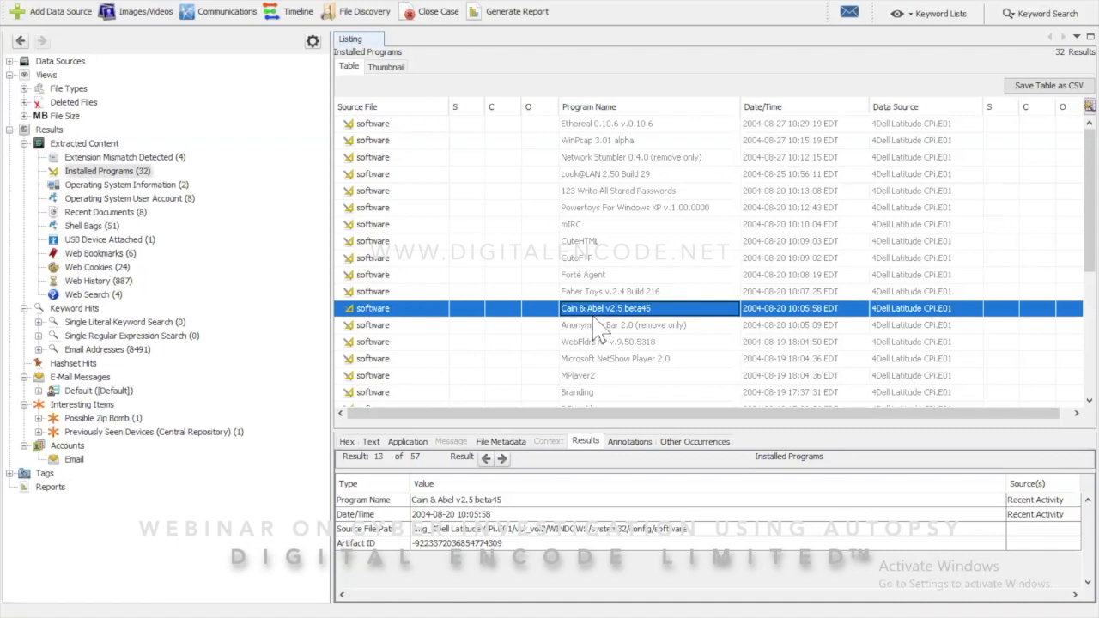
Select the Ethereal, Network Stumbler, Look@LAN, Cain & Abel and Anonymizer Bar 2.0 entries together in Installed Programs.
click(601, 123)
key(super)
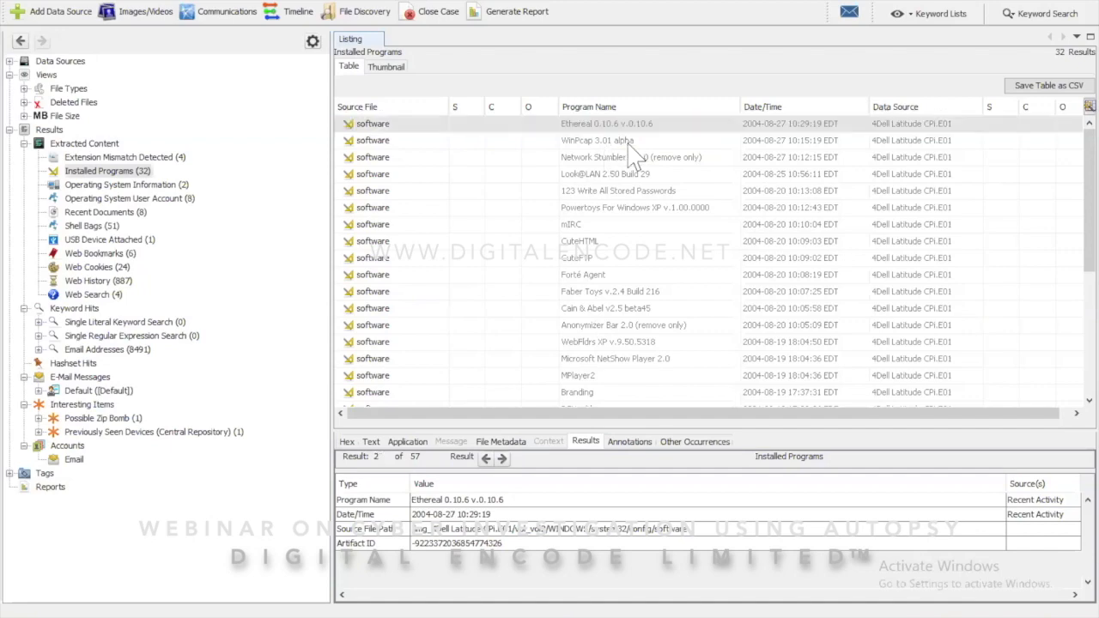
click(613, 157)
ctrl+click(611, 126)
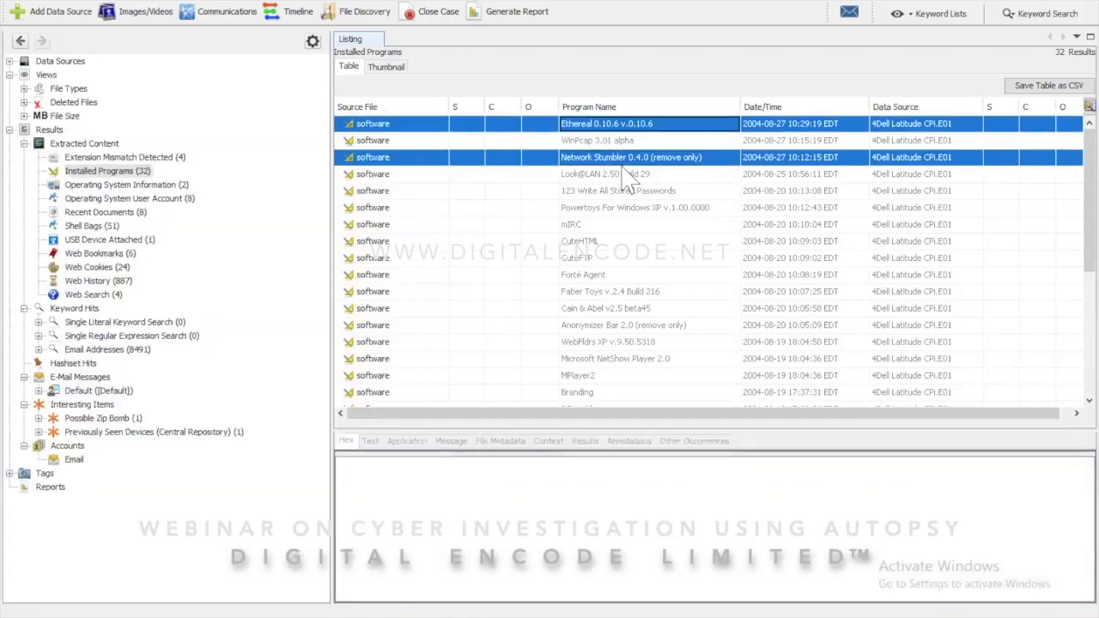
ctrl+click(574, 173)
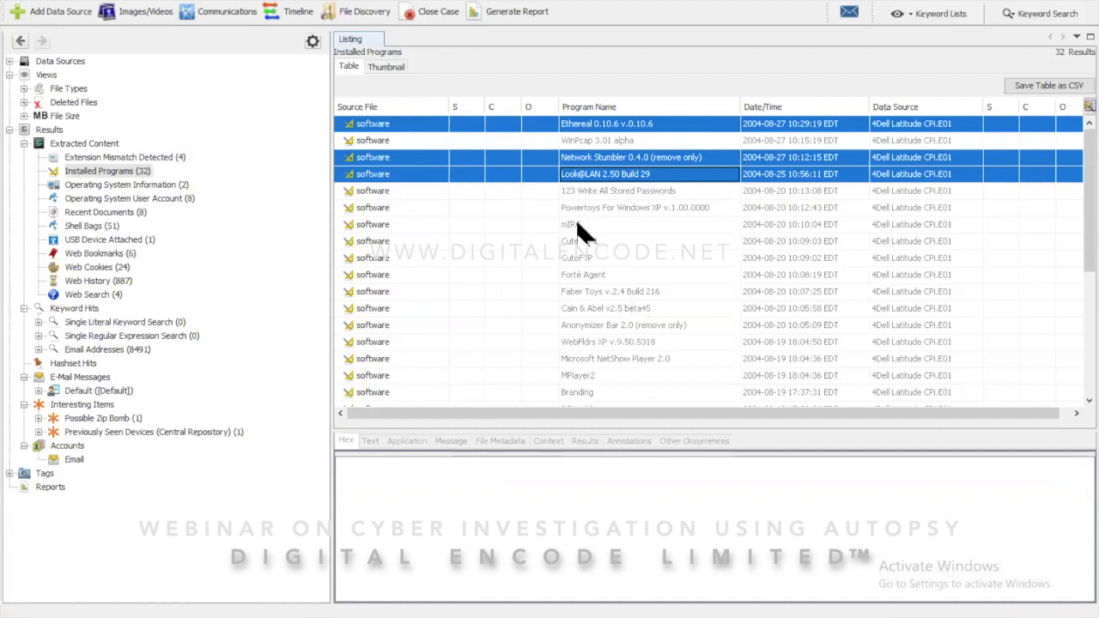
ctrl+click(593, 309)
ctrl+click(592, 326)
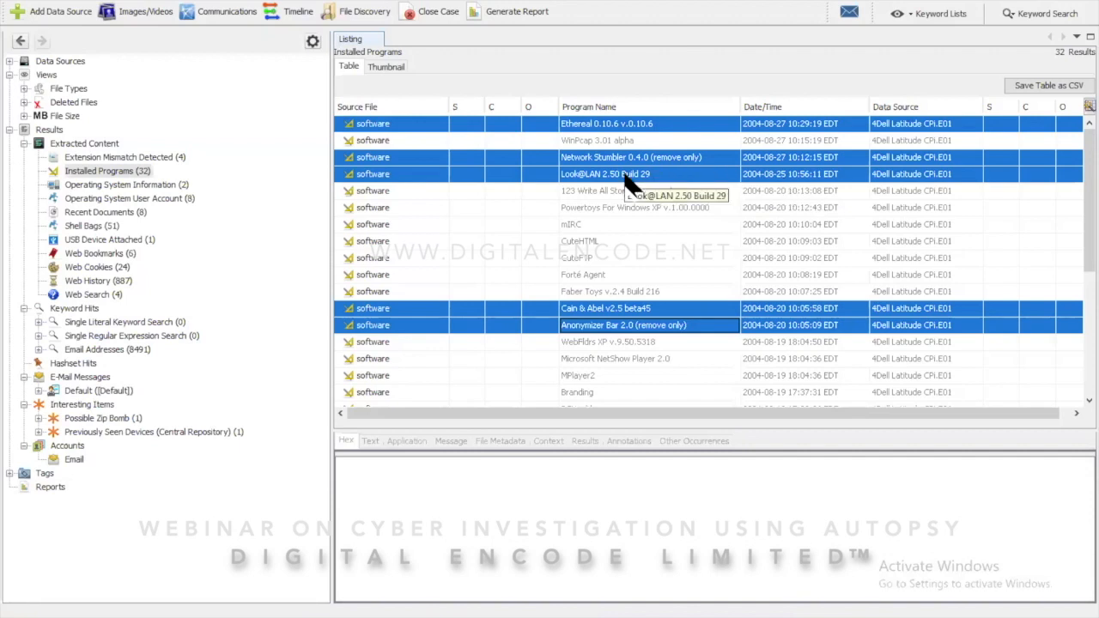
Start a commented result tag "Abadoned Dell Computer Investigation" for the selected programs, with the comment "Evidece 04 (Malicious Tools installed )".
right_click(599, 158)
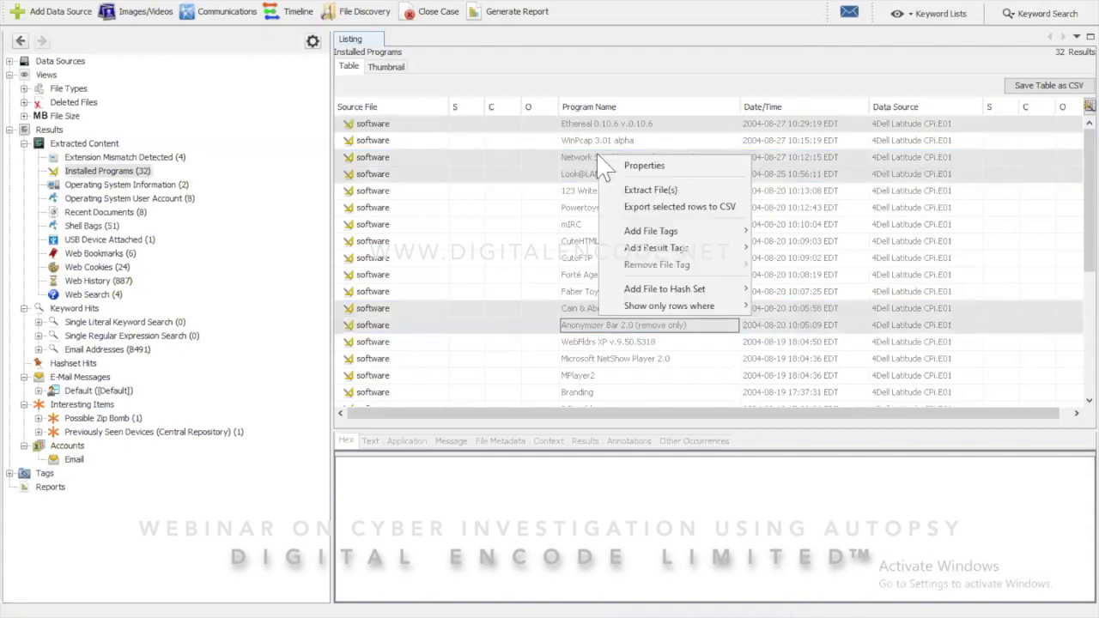
mouse_move(712, 262)
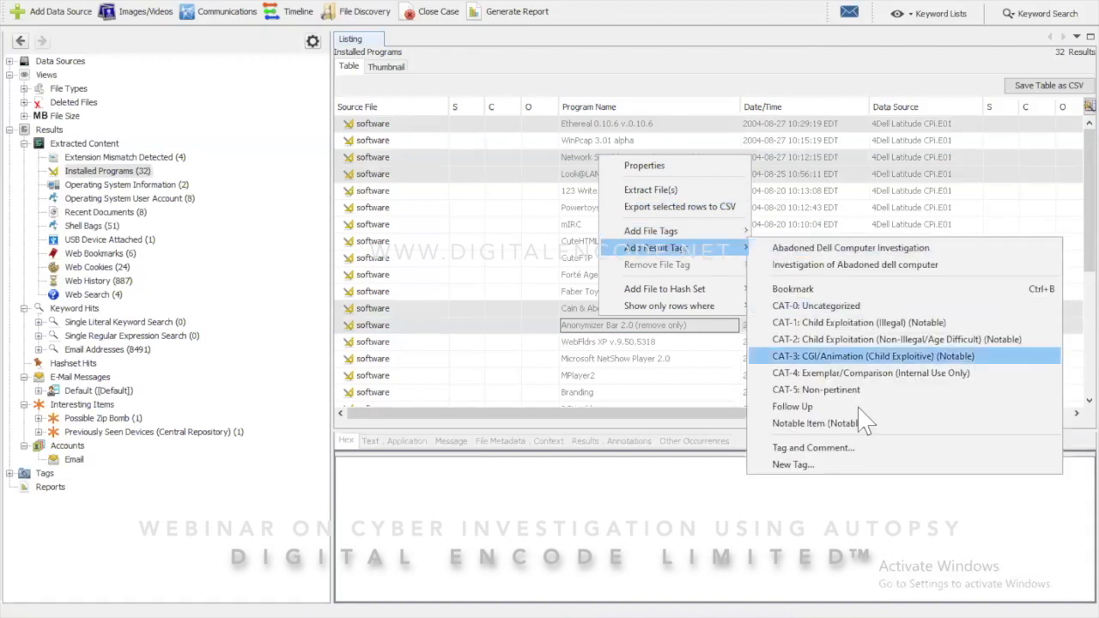
click(813, 447)
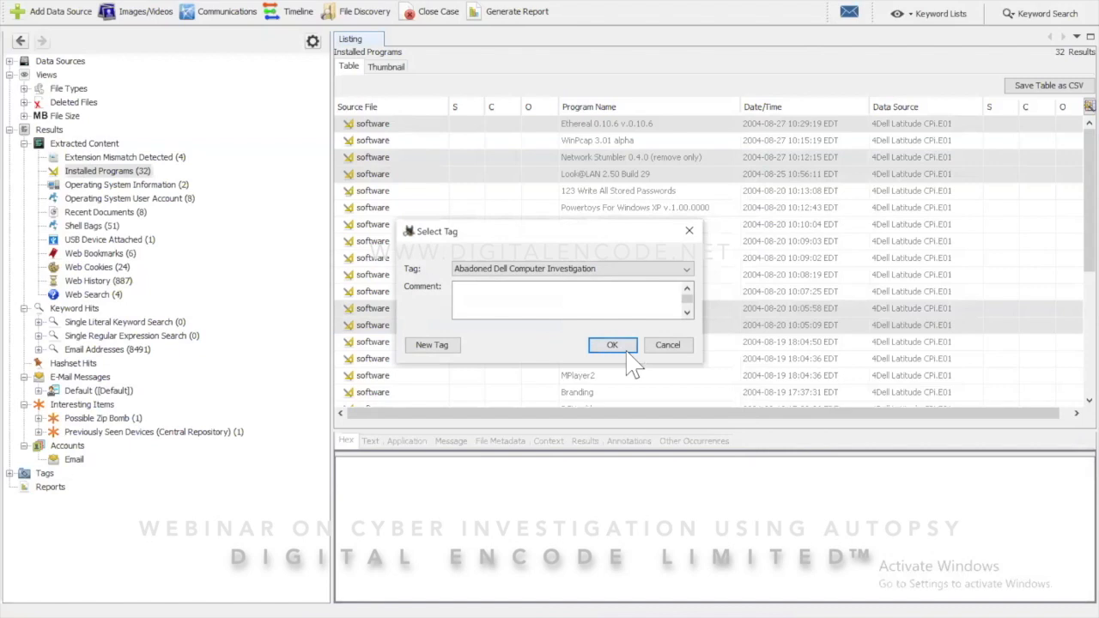
text(Evidece 0)
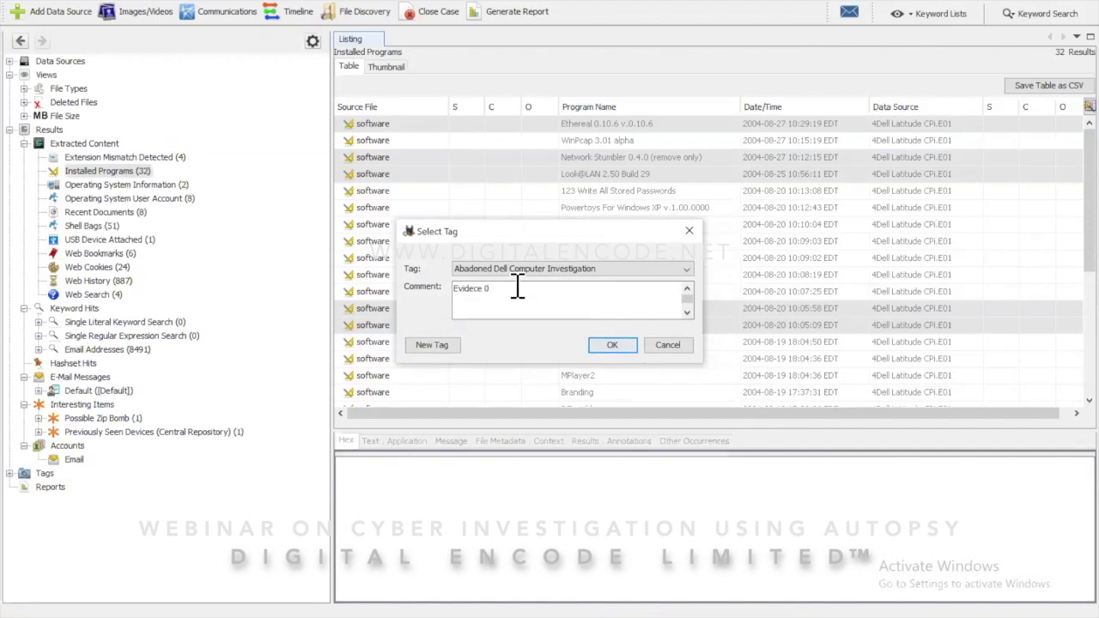
text(4 (Malicious Tools insattalled)
key(BackSpace)
key(BackSpace)
key(BackSpace)
key(BackSpace)
key(BackSpace)
key(BackSpace)
key(BackSpace)
key(BackSpace)
key(BackSpace)
text(stalled )
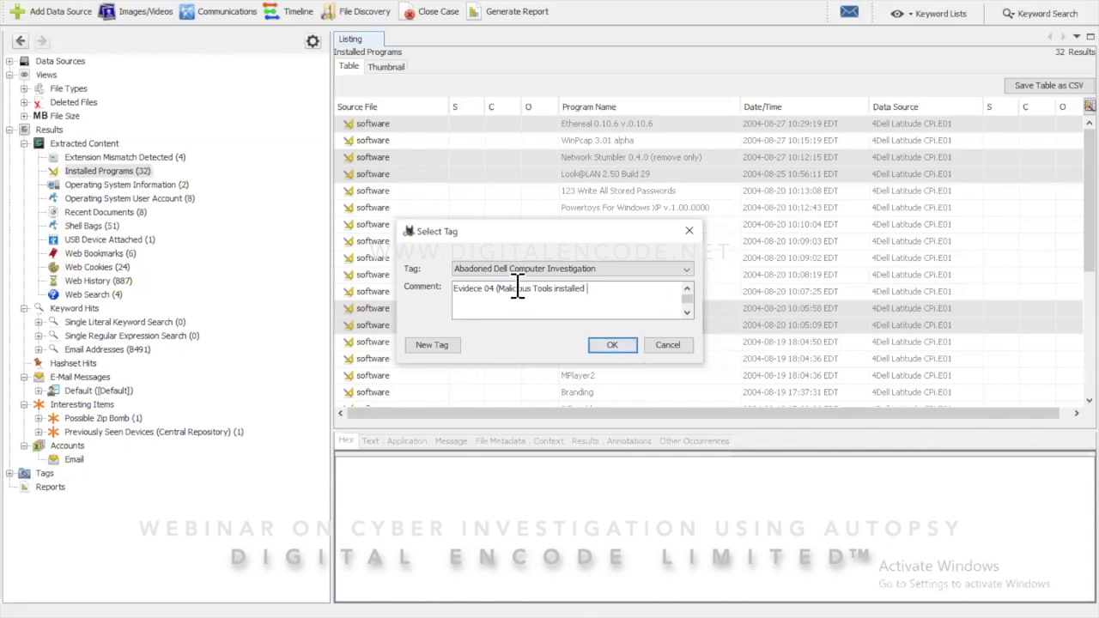
text() )
Add the comment lines "Cain & Abel" and "Anonymier", and save the result tag on the selected programs.
text(Cain)
text( & Abel)
key(Return)
text(Anony)
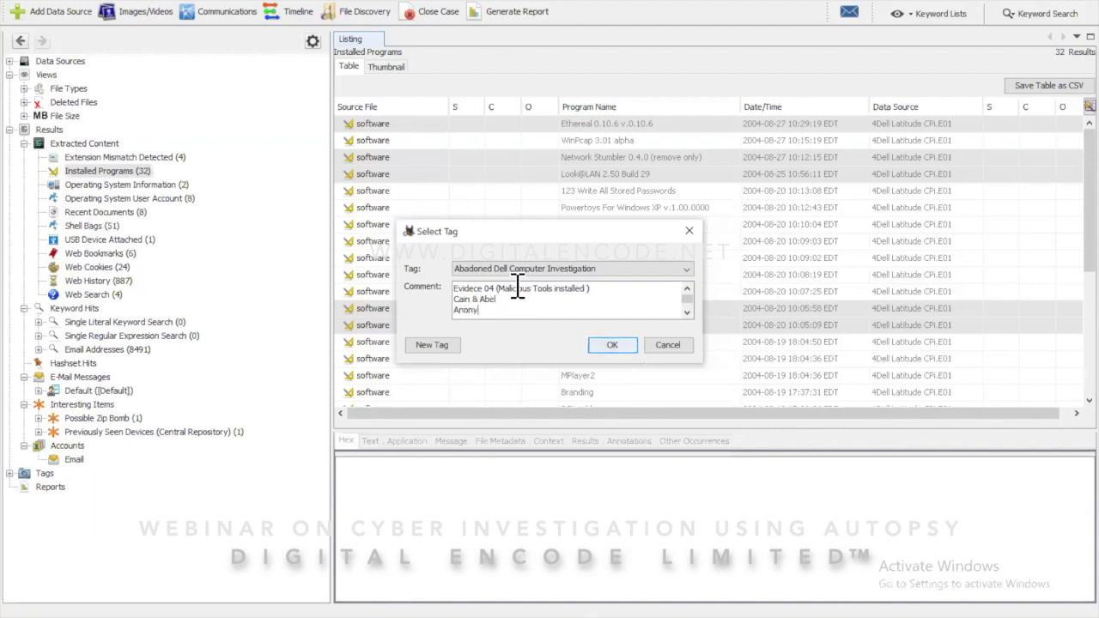
text(mier)
click(612, 343)
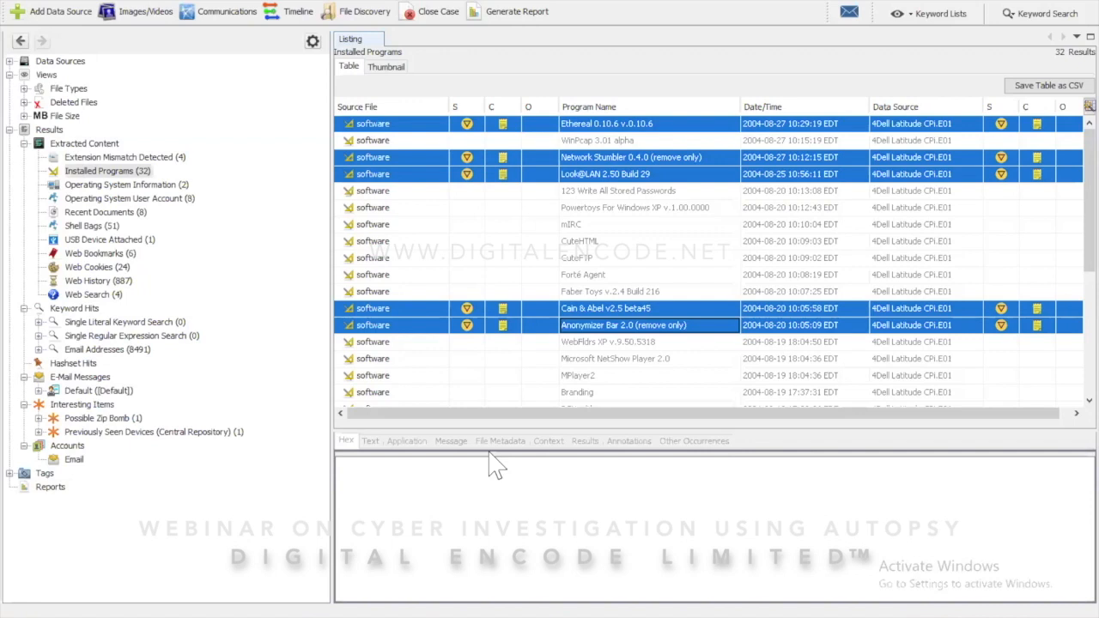
Generate an HTML report restricted to the specific tagged results under "Abadoned Dell Computer Investigation".
click(494, 10)
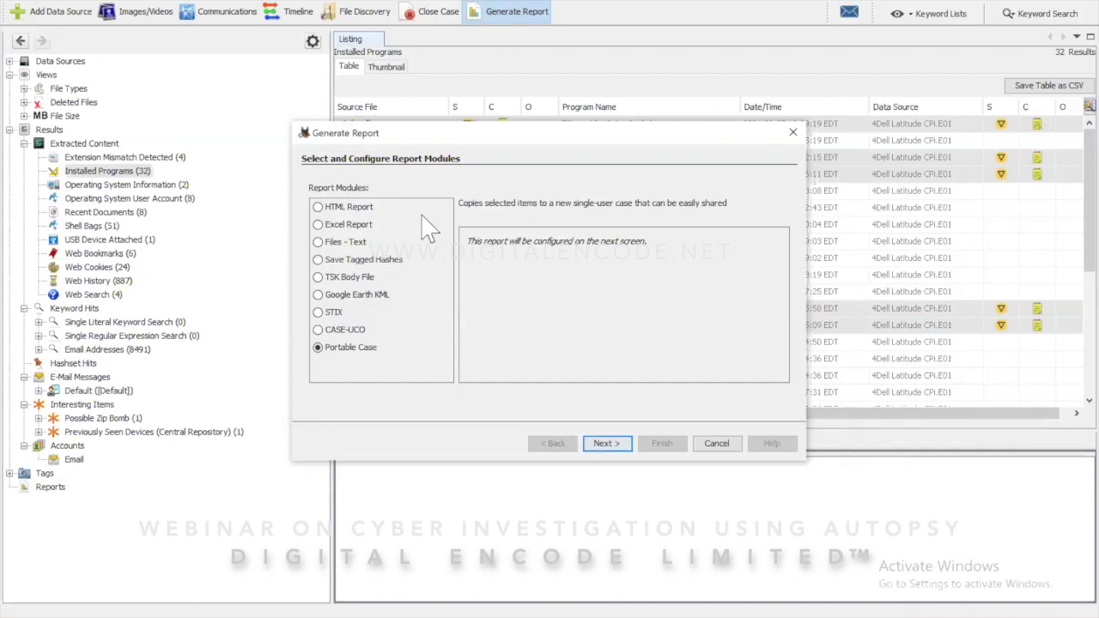
click(317, 208)
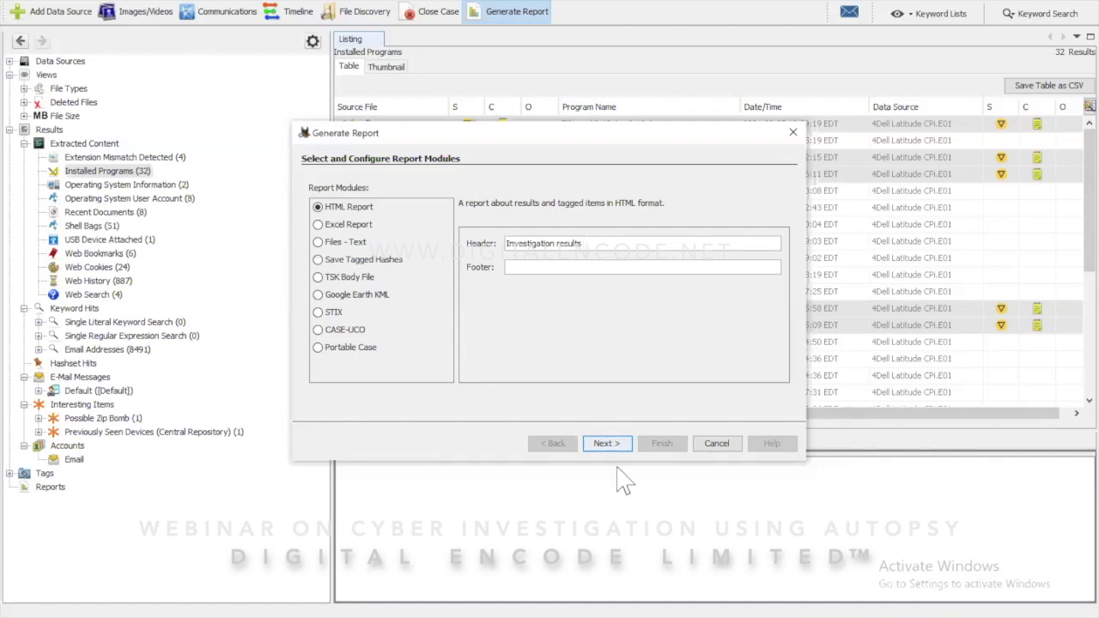
click(605, 444)
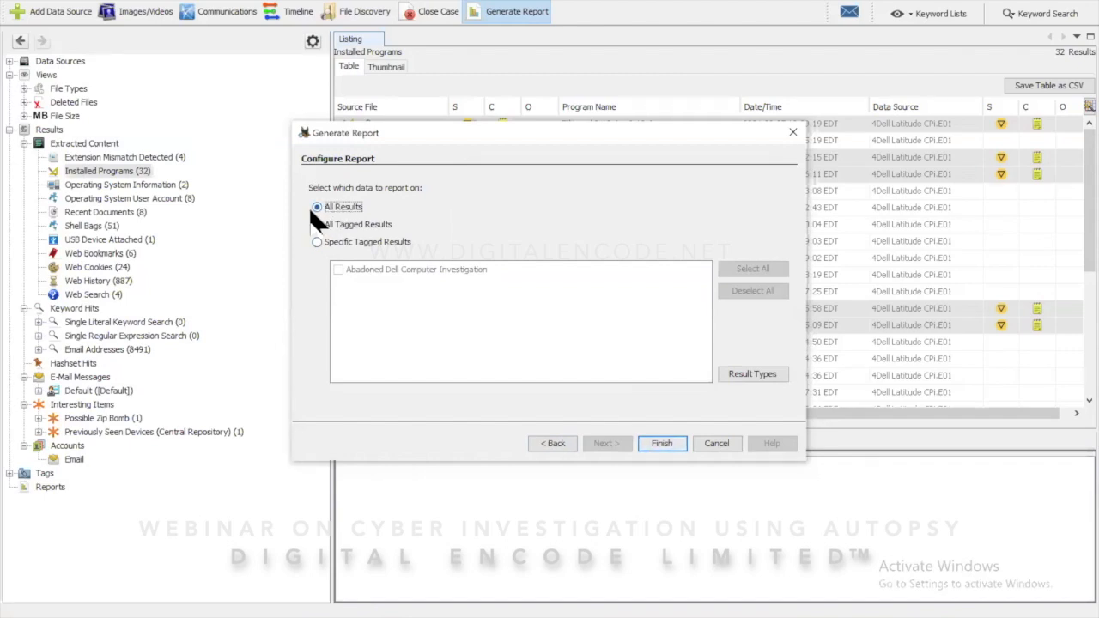
click(317, 225)
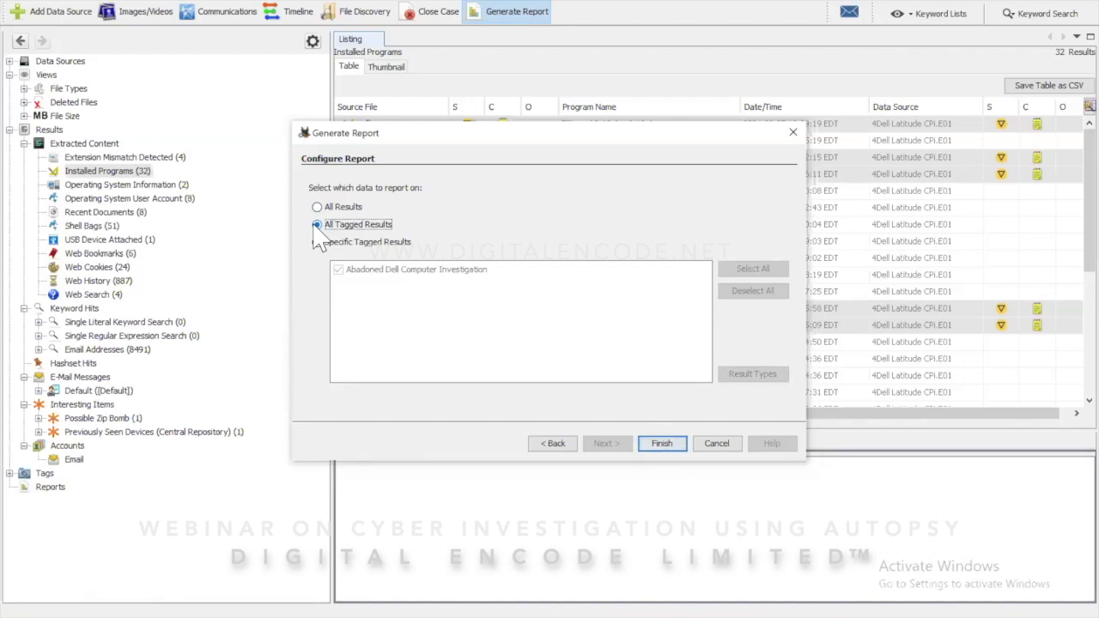
click(316, 207)
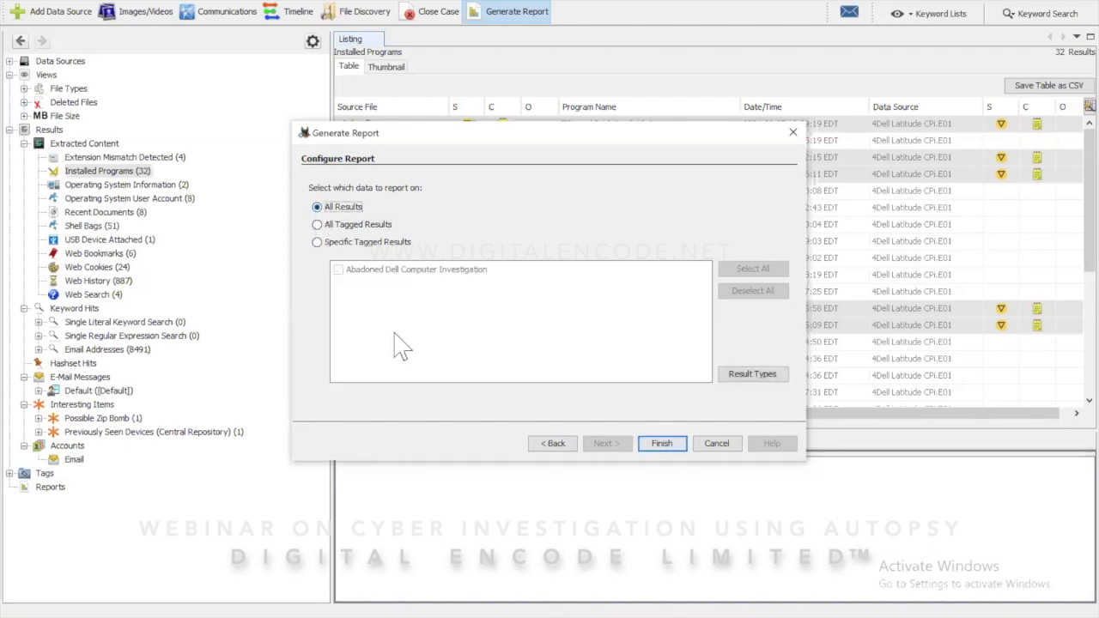
click(317, 224)
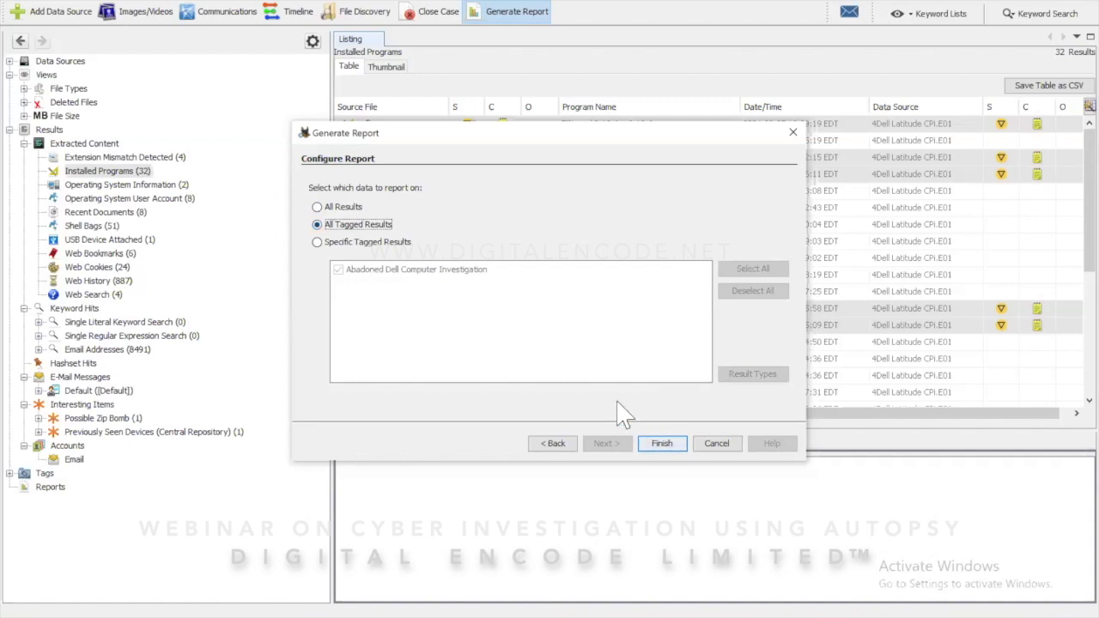
click(331, 244)
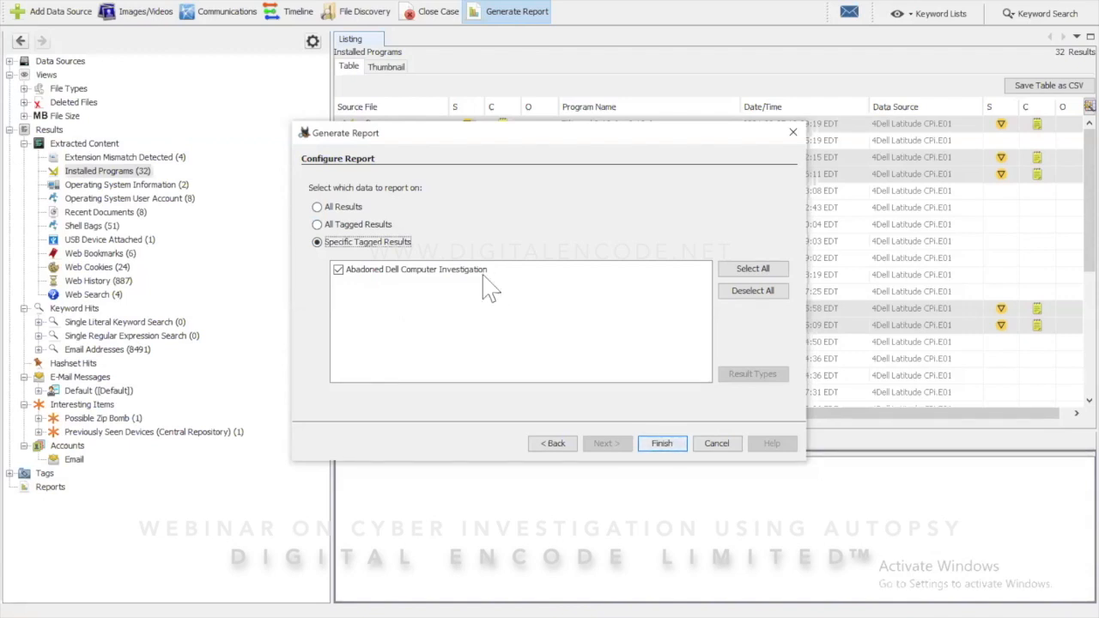
click(653, 444)
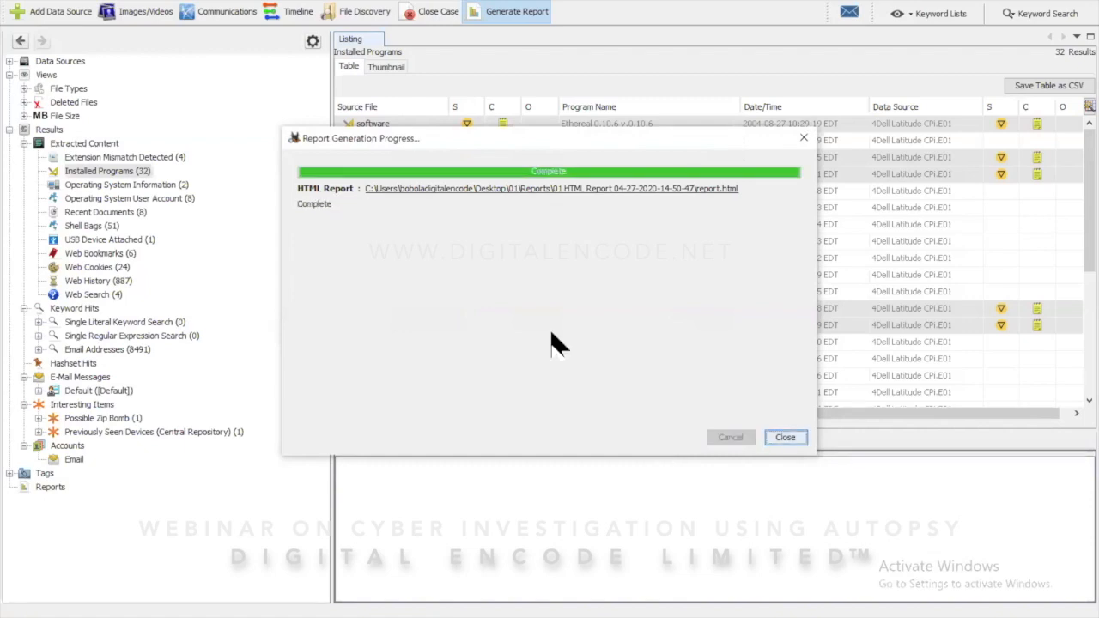
Open the generated HTML report and examine its case summary, Installed Programs, Operating System User Account and Tagged Results pages.
click(461, 190)
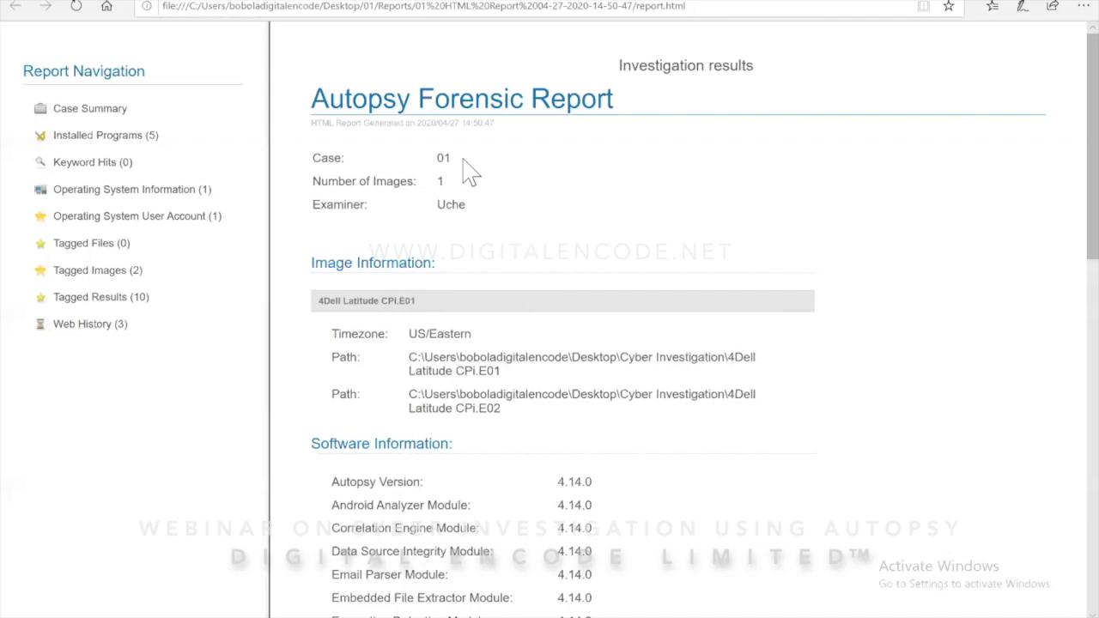
scroll(471, 172, down, 2)
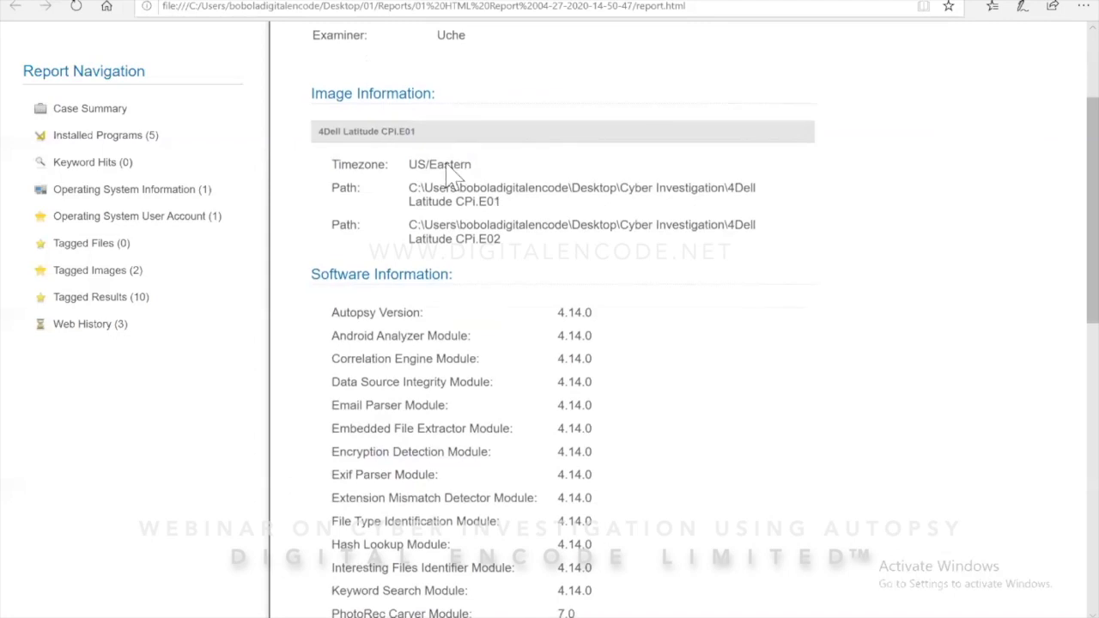
scroll(438, 387, down, 2)
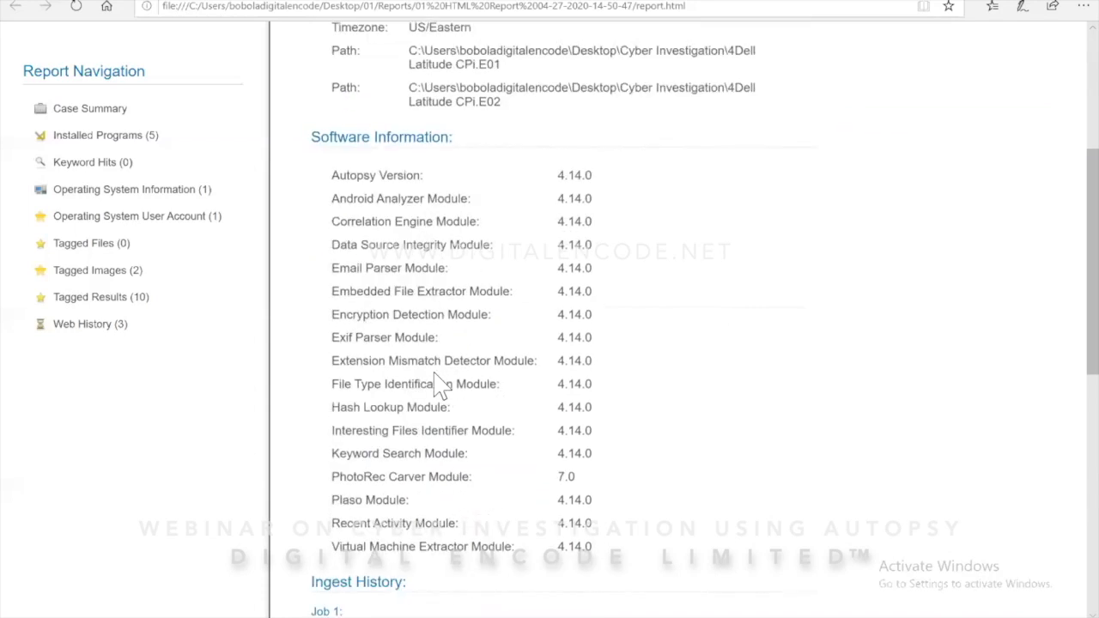
scroll(441, 386, down, 5)
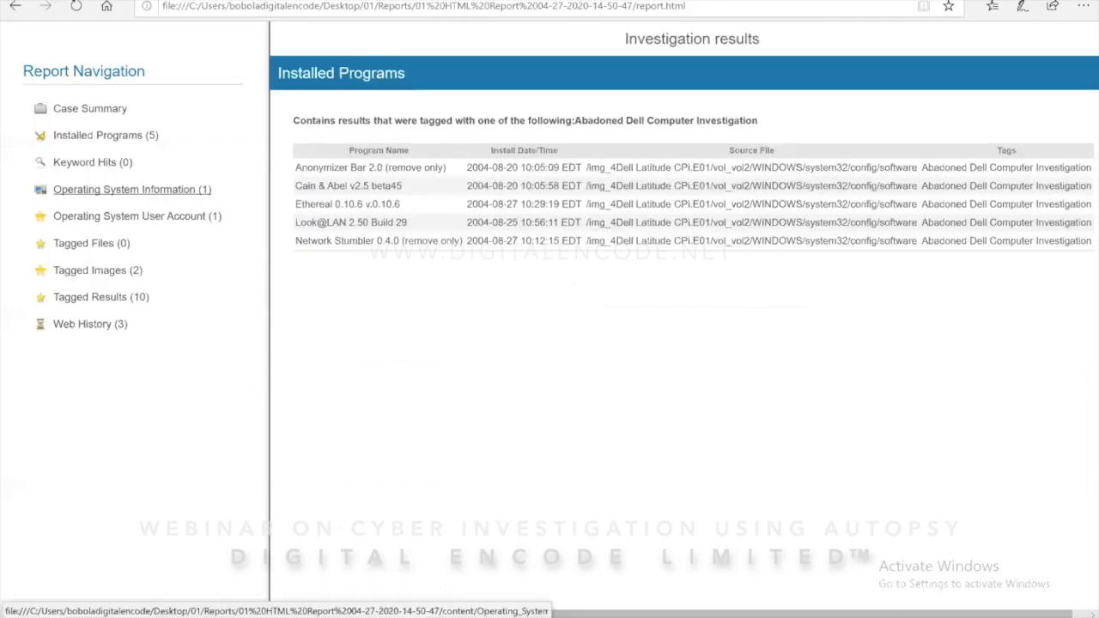
click(137, 217)
drag(794, 613, 862, 593)
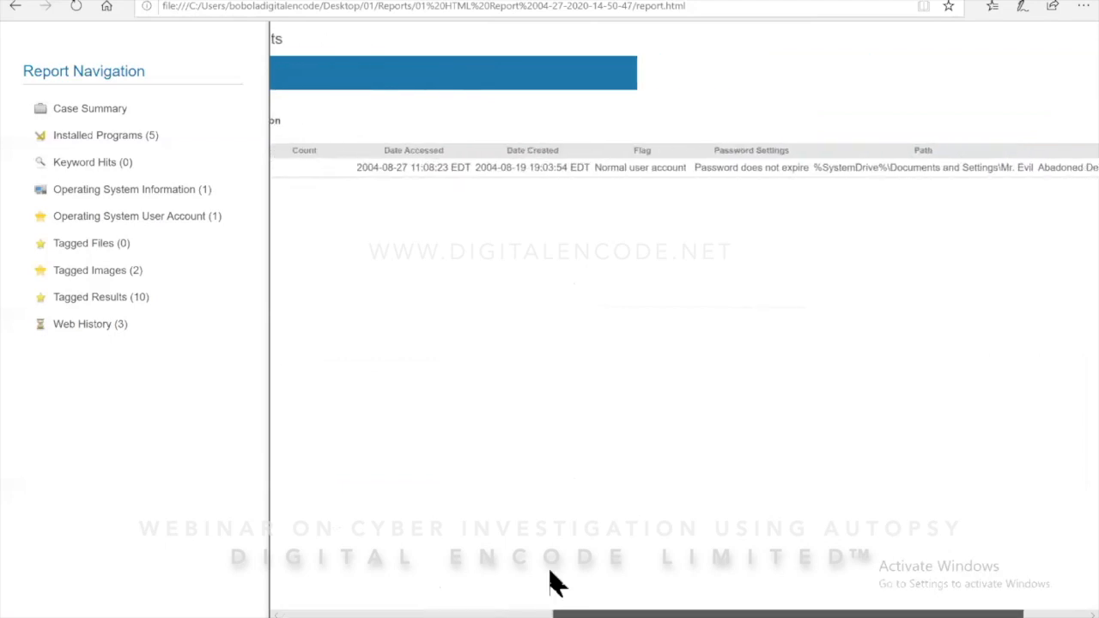
click(79, 301)
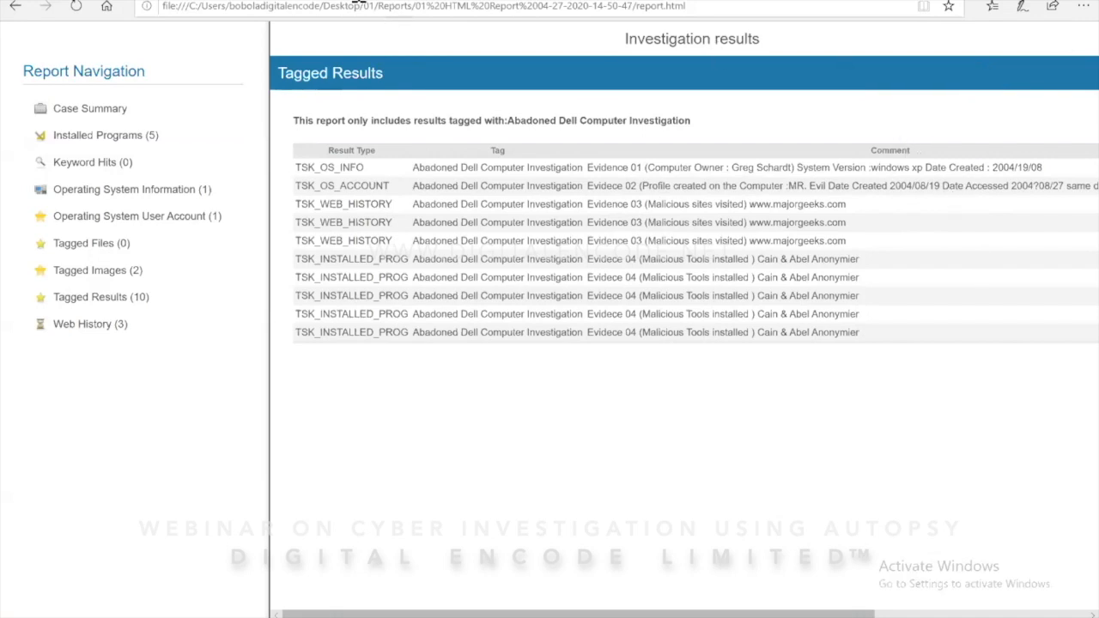
mouse_move(433, 1)
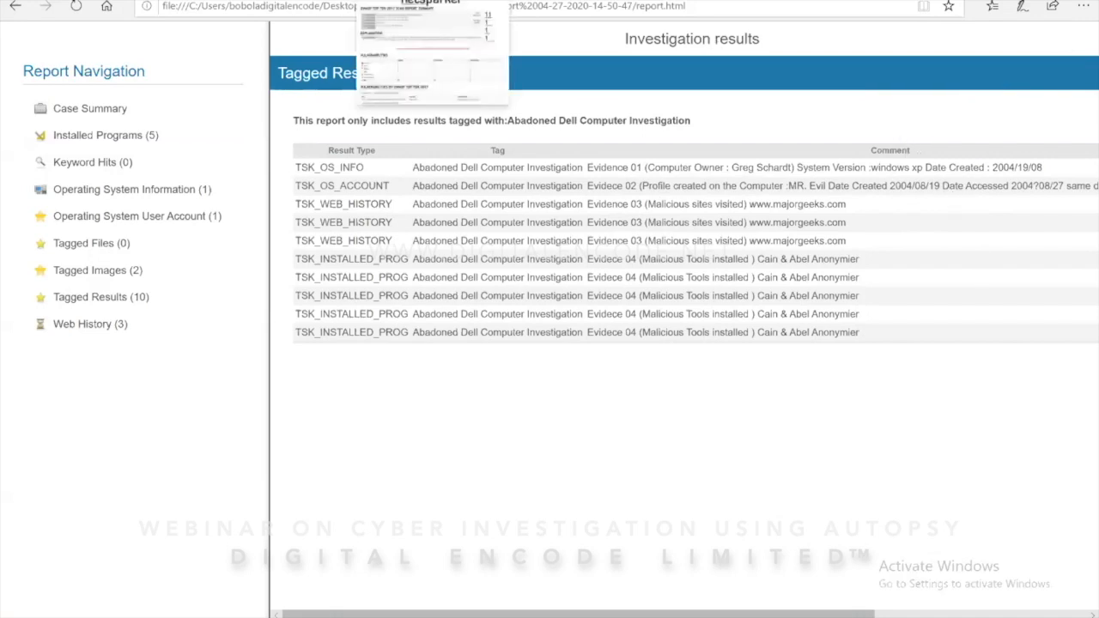